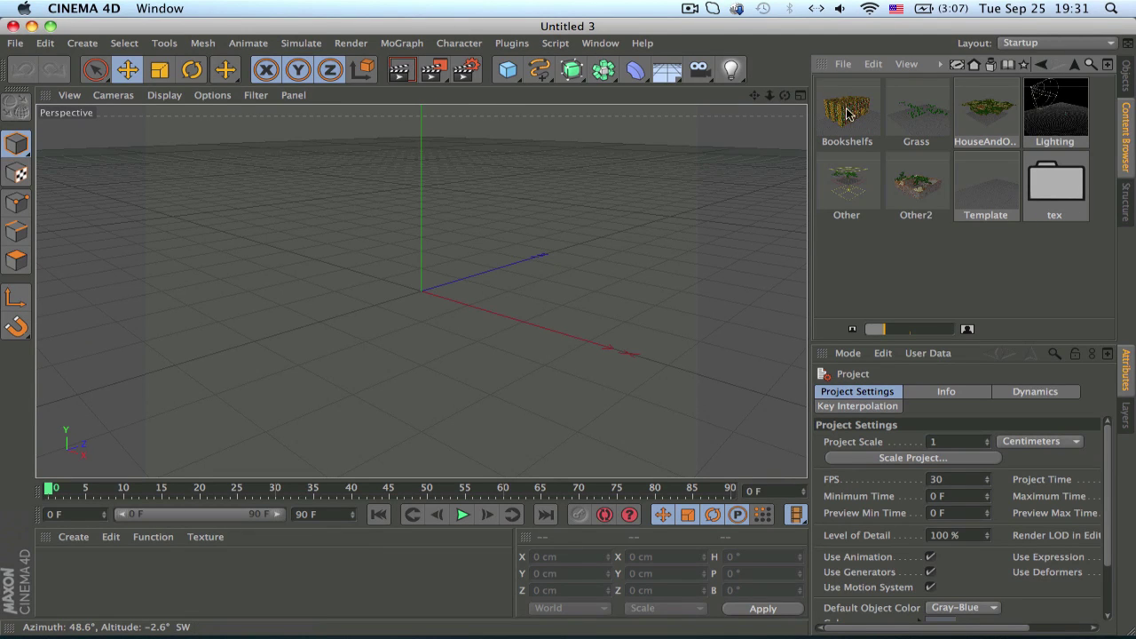
Load the preset whose name starts with HouseAndO into the empty scene
double_click(983, 103)
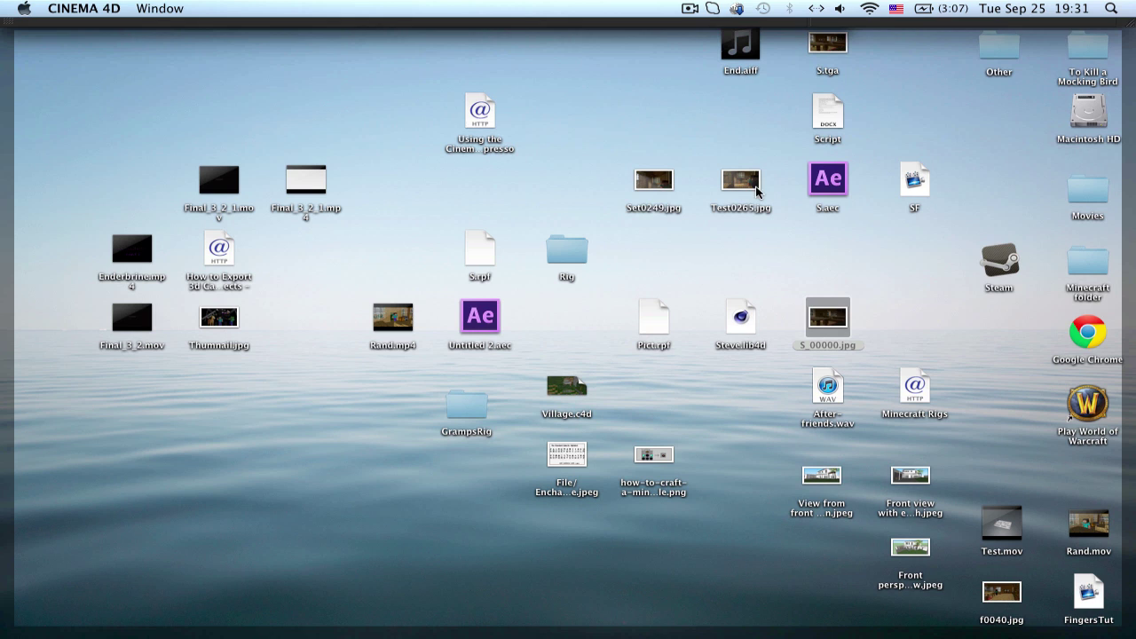
Open the desktop images Set0249.jpg, Test0265.jpg, S_00000.jpg and f0040.jpg together in Preview
left_click(657, 193)
left_click_drag(617, 127, 788, 247)
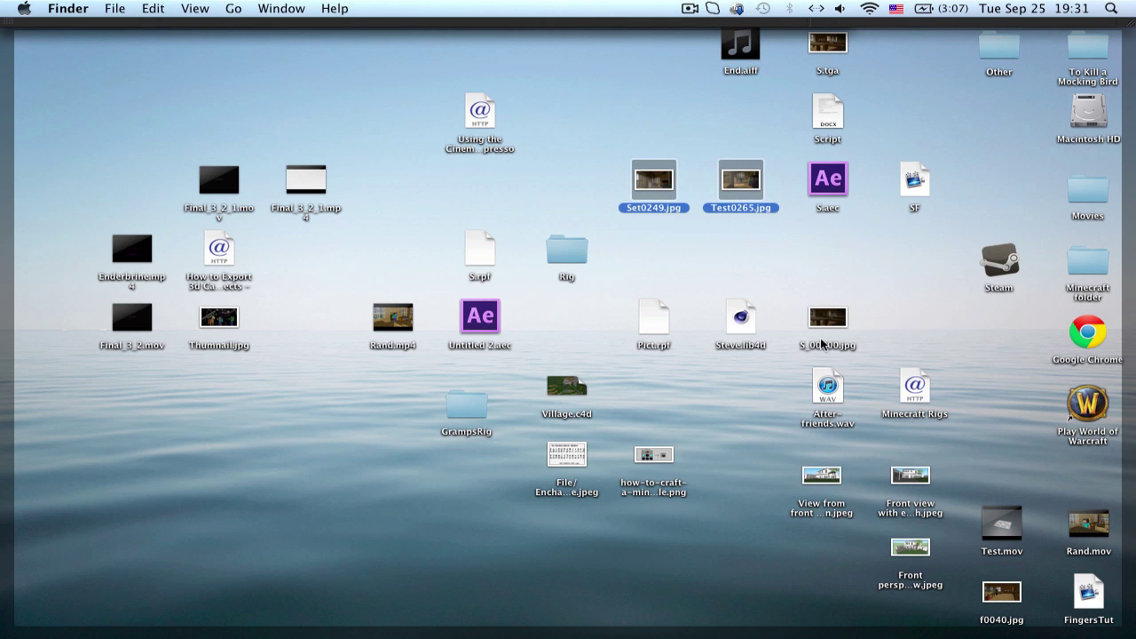
left_click(822, 330, "super")
left_click(998, 584, "super")
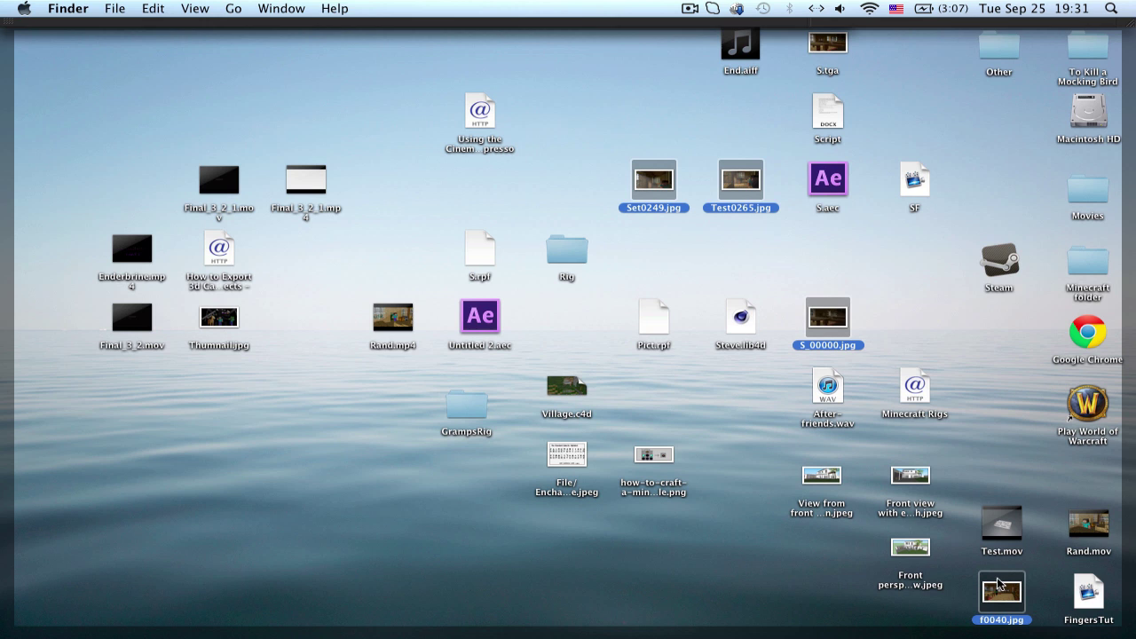
double_click(739, 189)
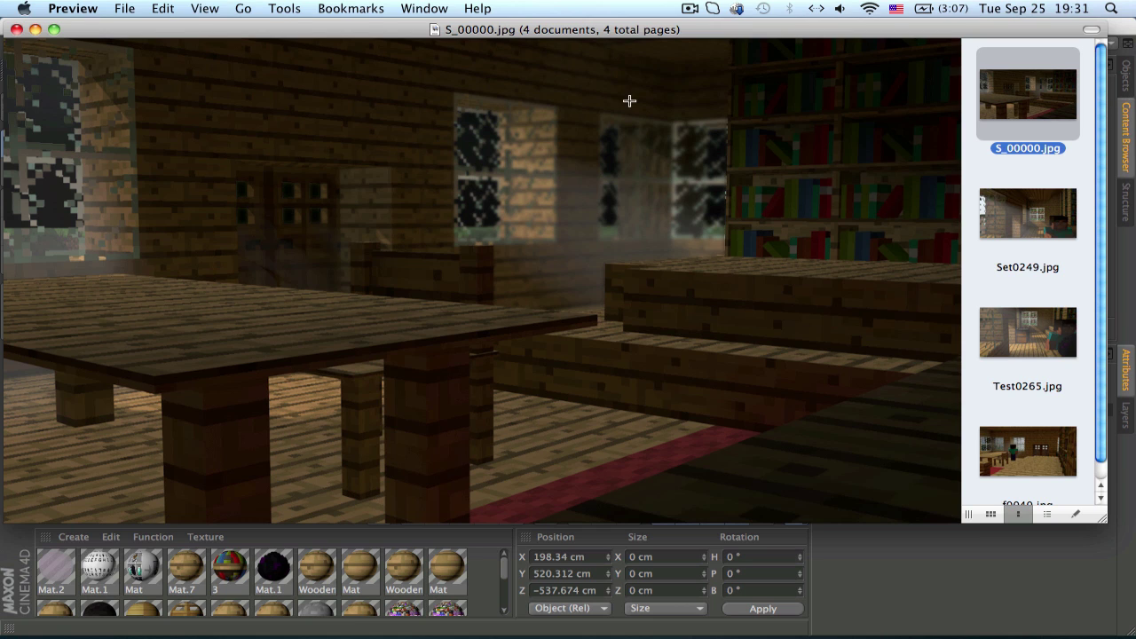
Look through the Set0249, Test0265, S_00000 and f0040 renders for lighting and light rays, and close the images
left_click(1072, 213)
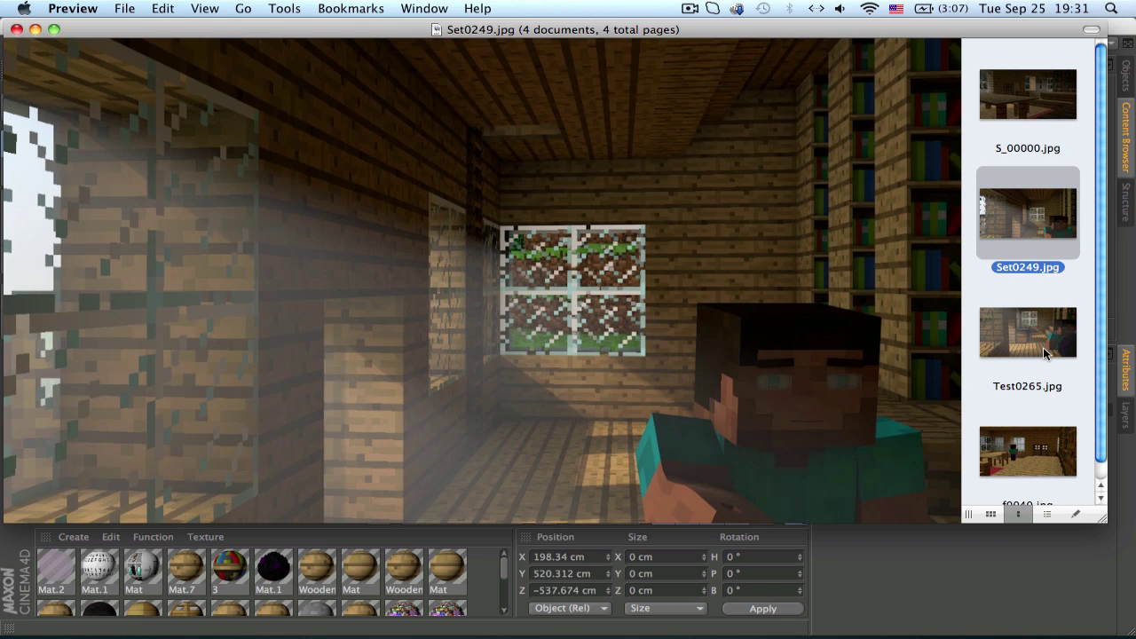
left_click_drag(713, 310, 798, 450)
left_click(657, 197)
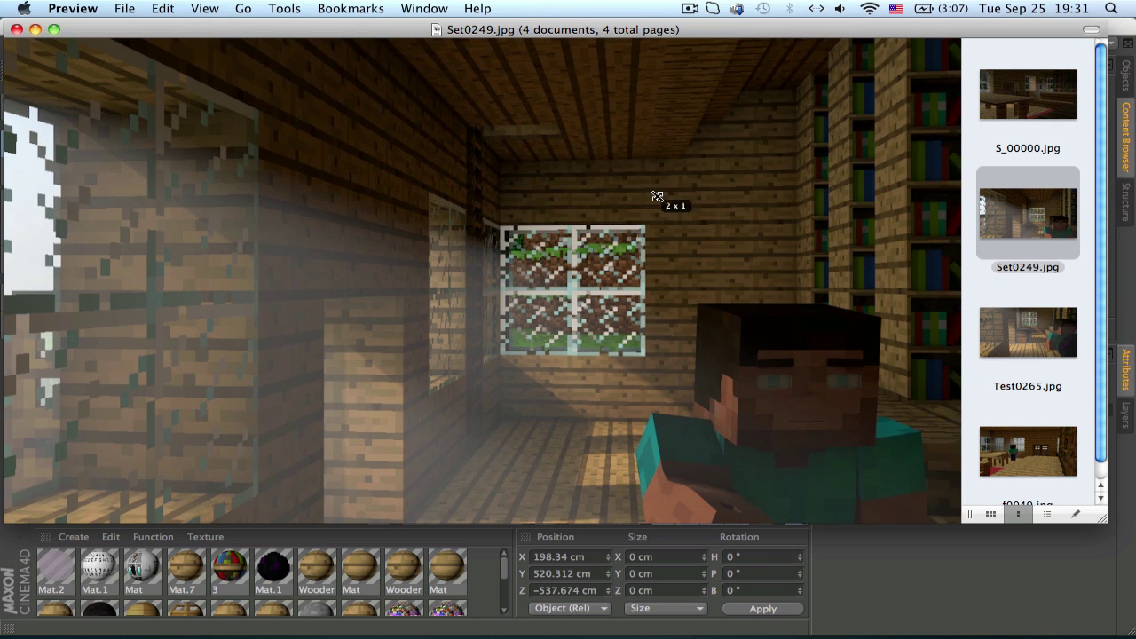
left_click(1026, 359)
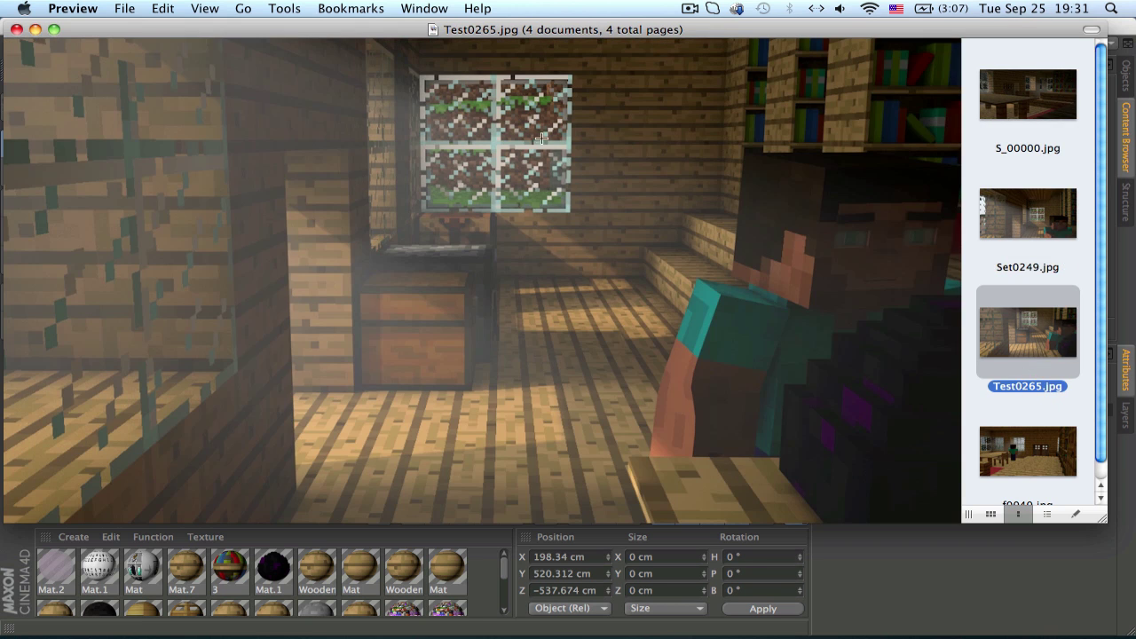
left_click_drag(540, 139, 751, 443)
left_click(873, 169)
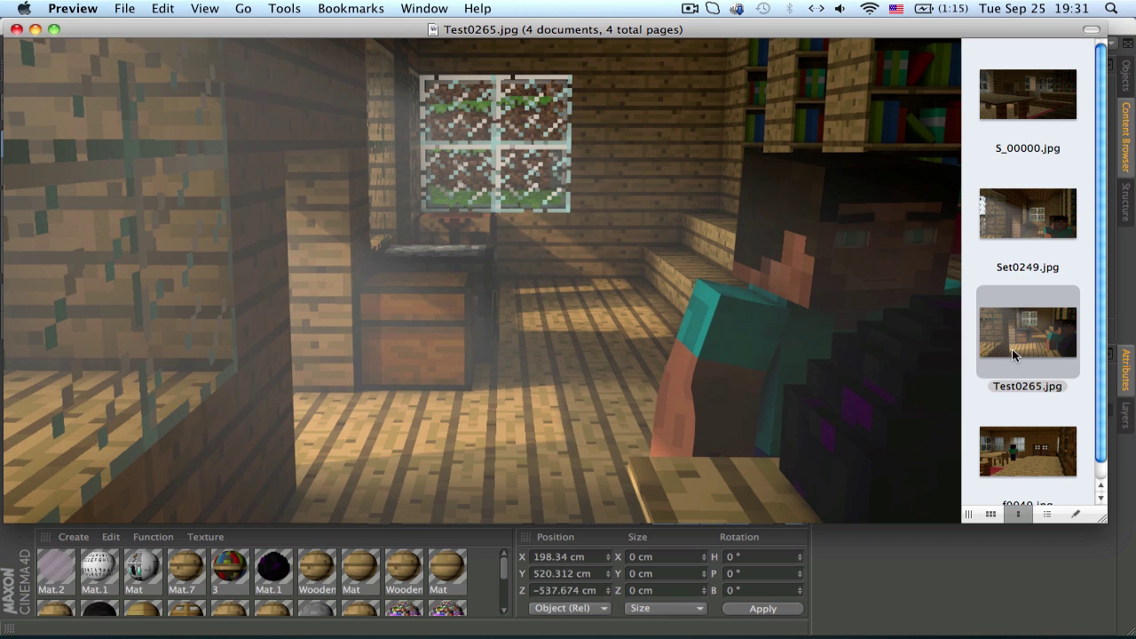
left_click(1023, 478)
left_click(1032, 80)
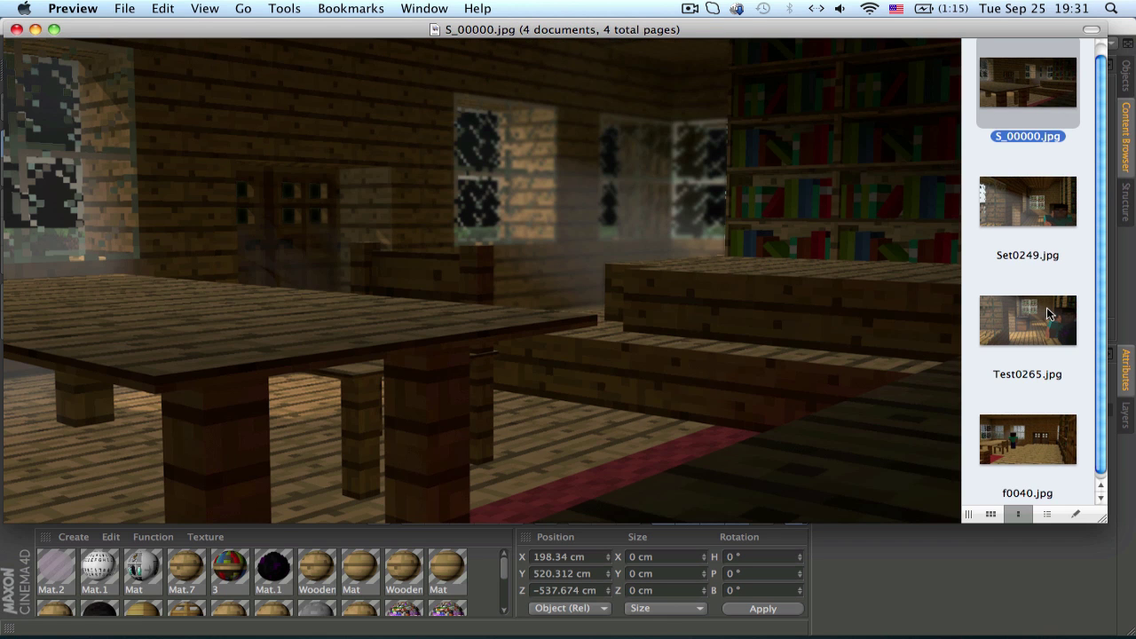
left_click(1051, 433)
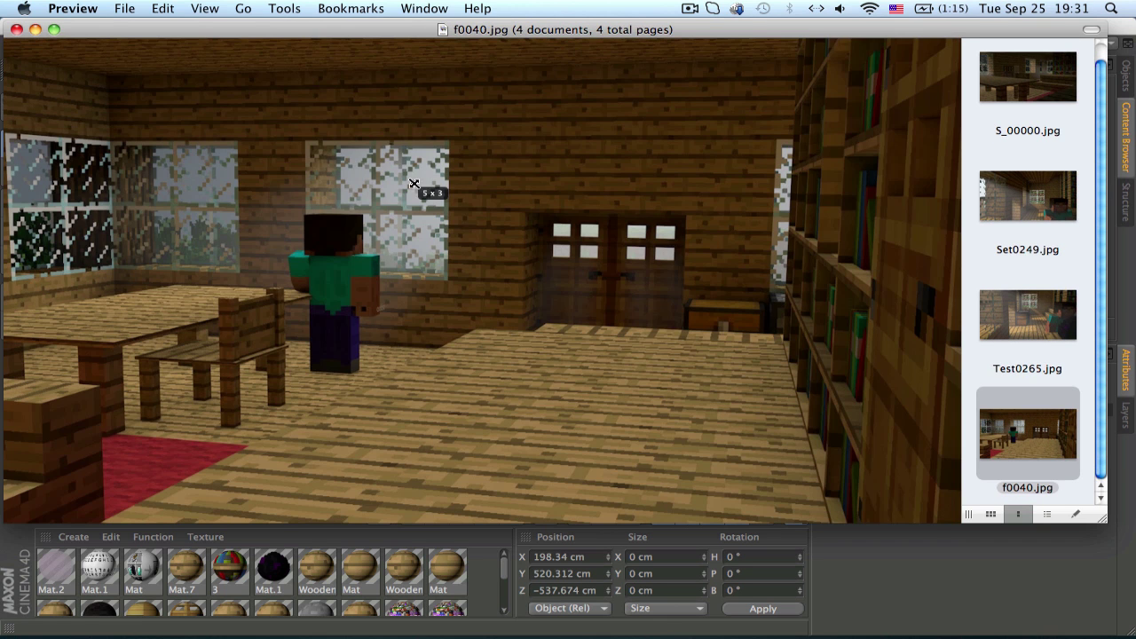
left_click_drag(414, 184, 736, 479)
left_click(572, 160)
left_click_drag(174, 220, 611, 396)
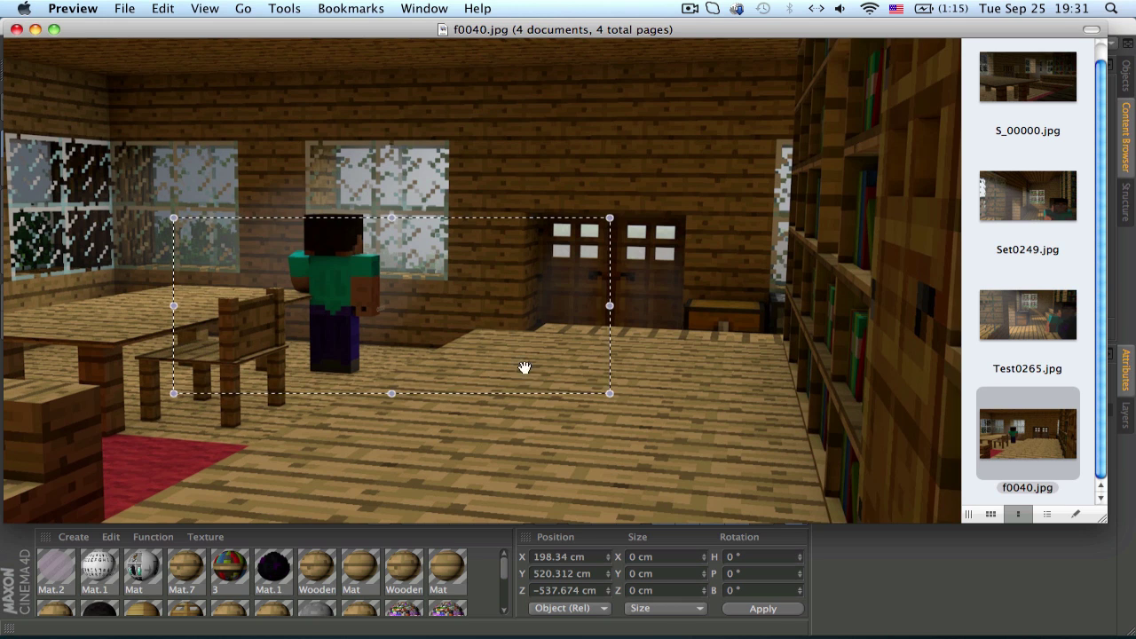
left_click(291, 119)
left_click(16, 29)
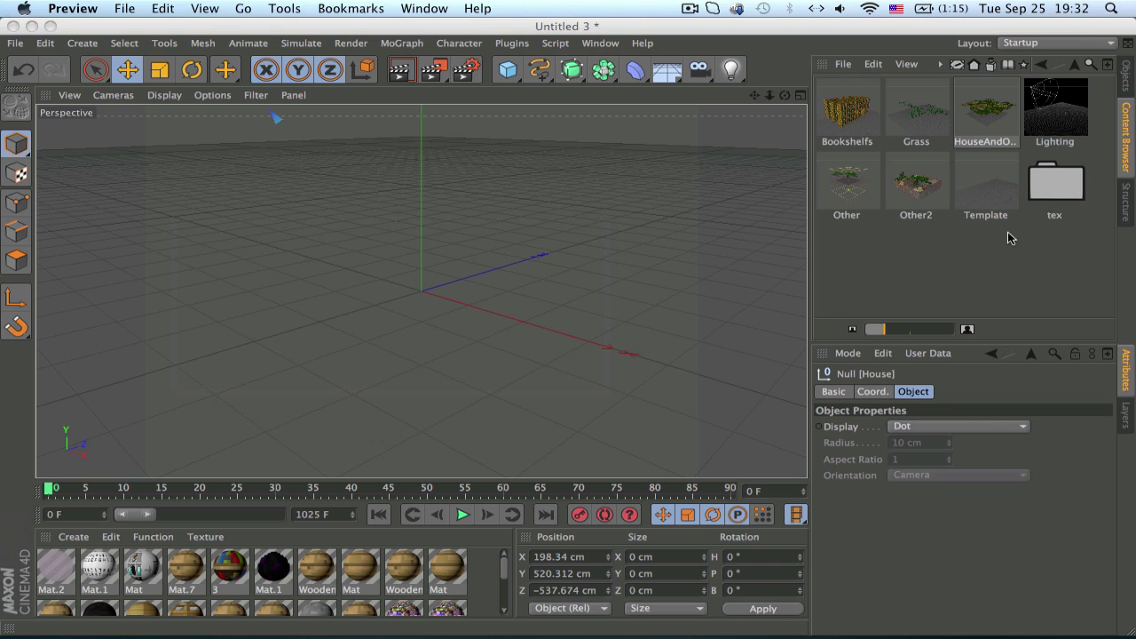
Examine the loaded house and its surrounding grass terrain from several sides, up close and from farther away
left_click(850, 100)
left_click(999, 124)
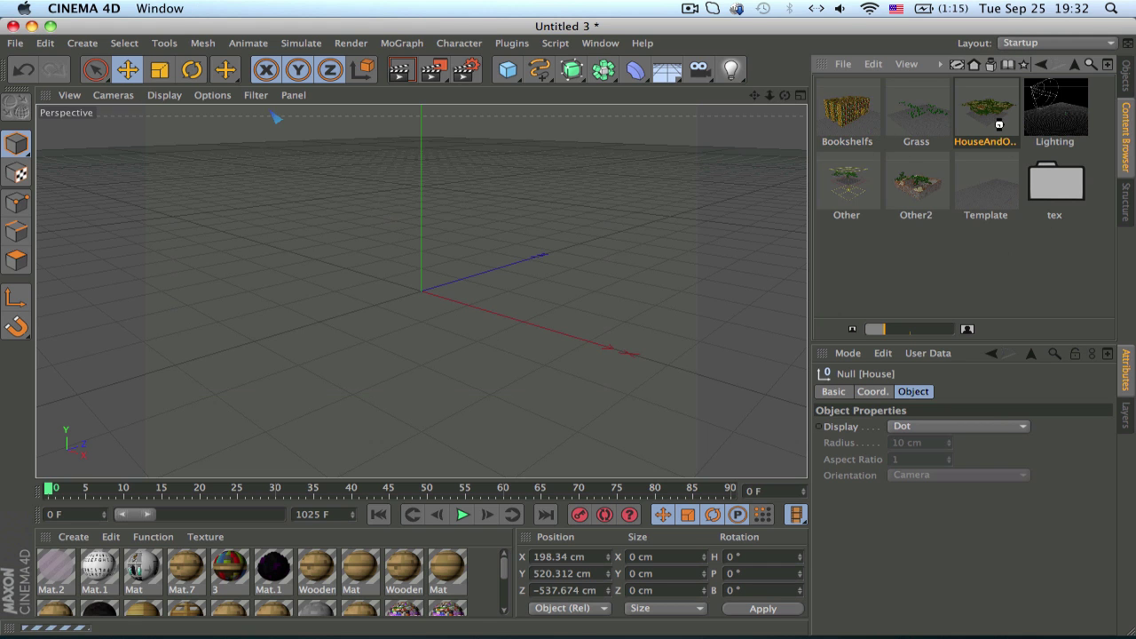
right_click_drag(579, 289, 24, 406, "alt")
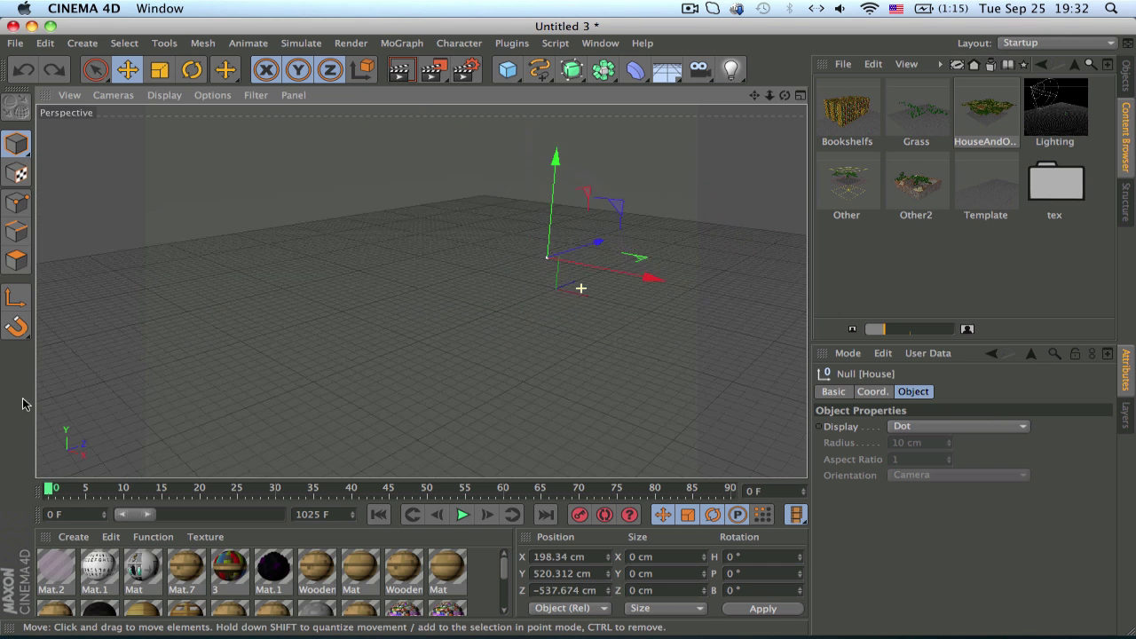
middle_click_drag(507, 187, 494, 221, "alt")
right_click_drag(646, 403, 248, 434, "alt")
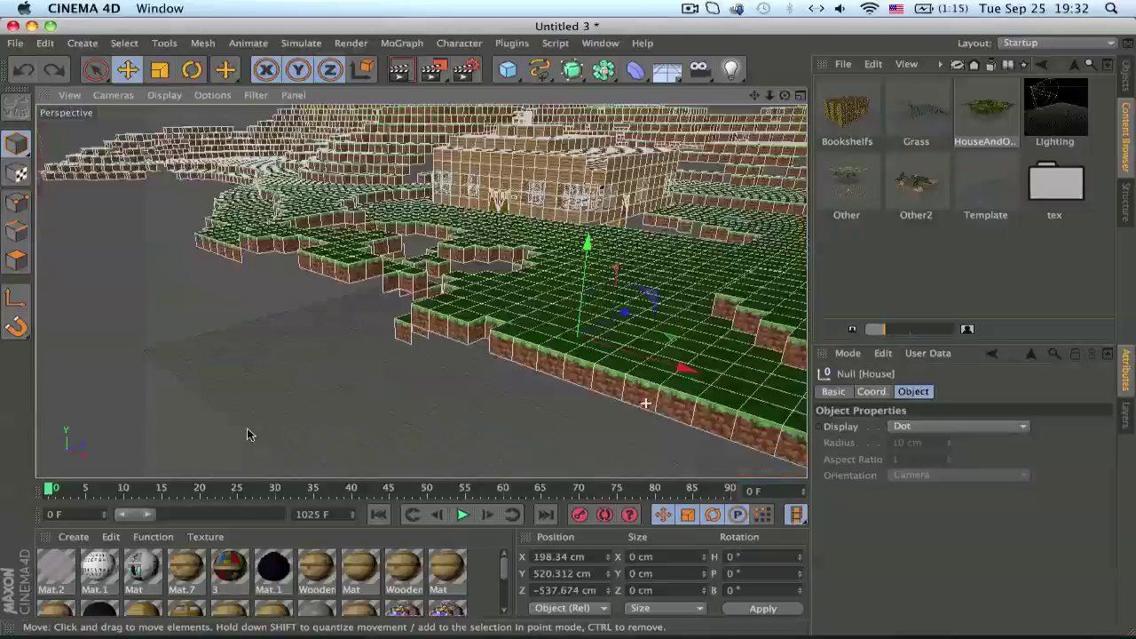
middle_click_drag(462, 344, 286, 442, "alt")
right_click_drag(215, 347, 552, 318, "alt")
left_click_drag(552, 252, 451, 255, "alt")
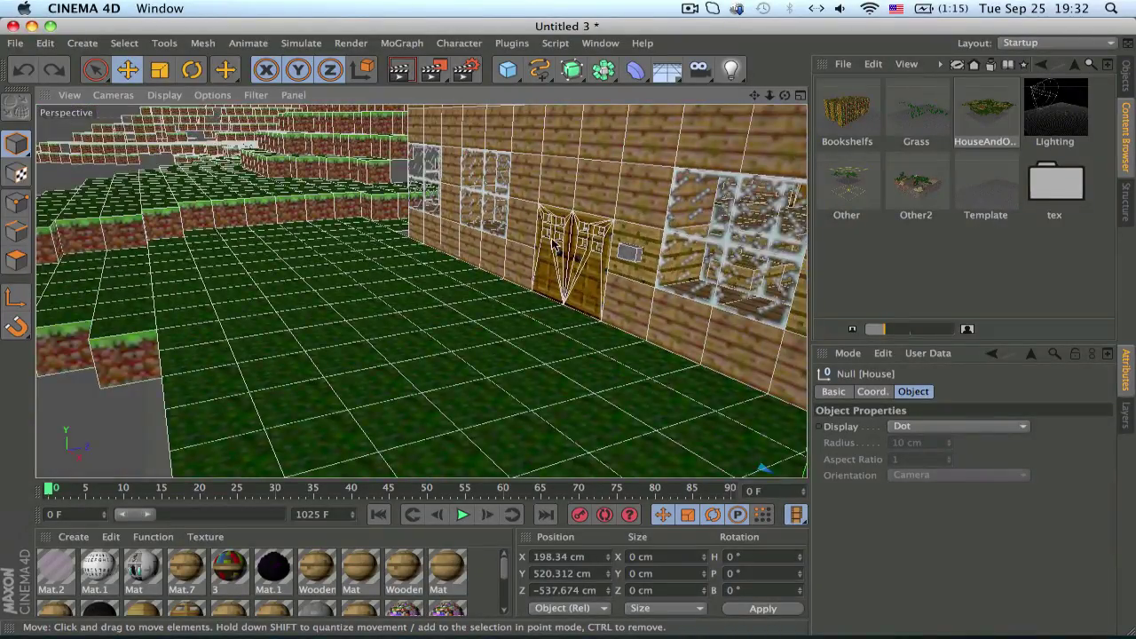
middle_click_drag(553, 240, 421, 258, "alt")
right_click_drag(421, 257, 329, 268, "alt")
middle_click_drag(449, 276, 479, 307, "alt")
left_click_drag(479, 309, 517, 293, "alt")
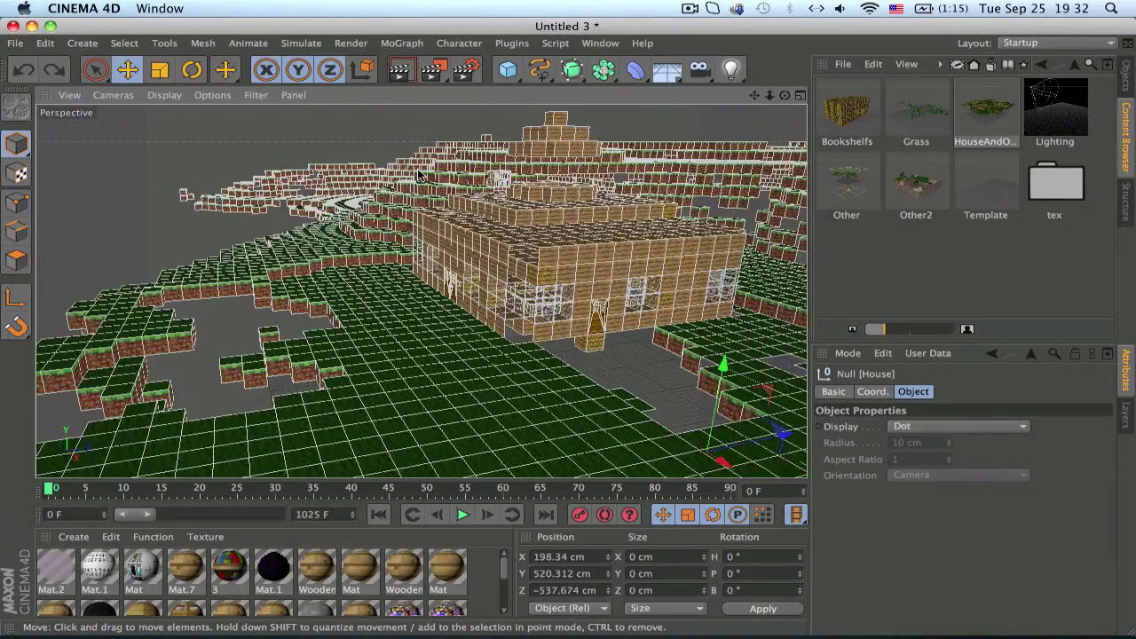
Open the desktop image Set0249.jpg in Preview, examine the light coming through its window, and close it
left_click(136, 96)
left_click(261, 97)
key("F11")
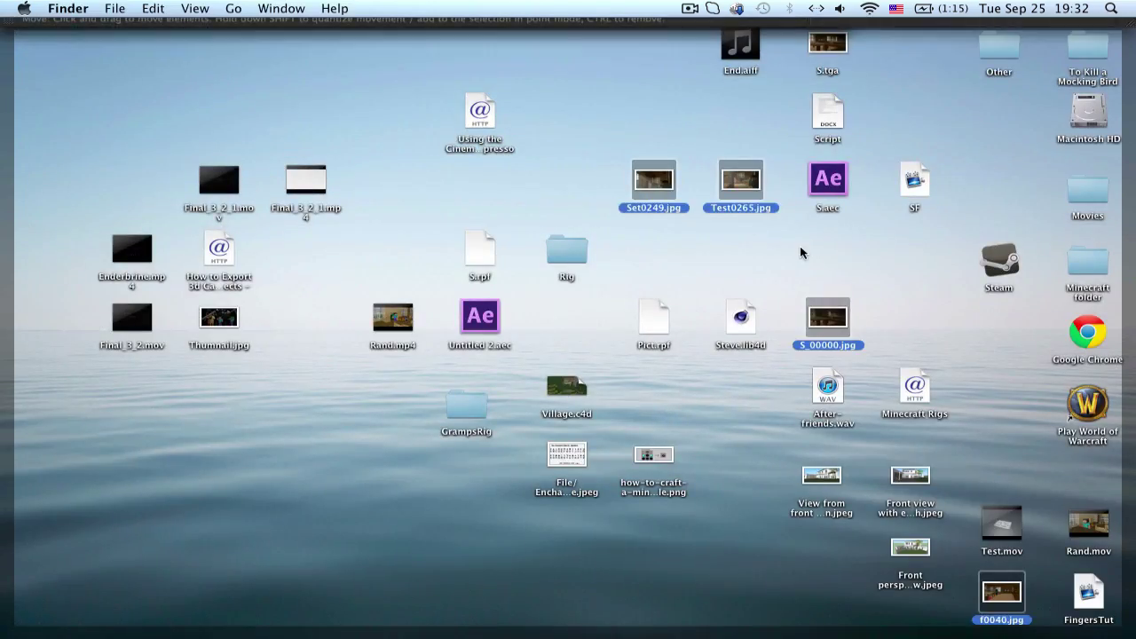
double_click(653, 185)
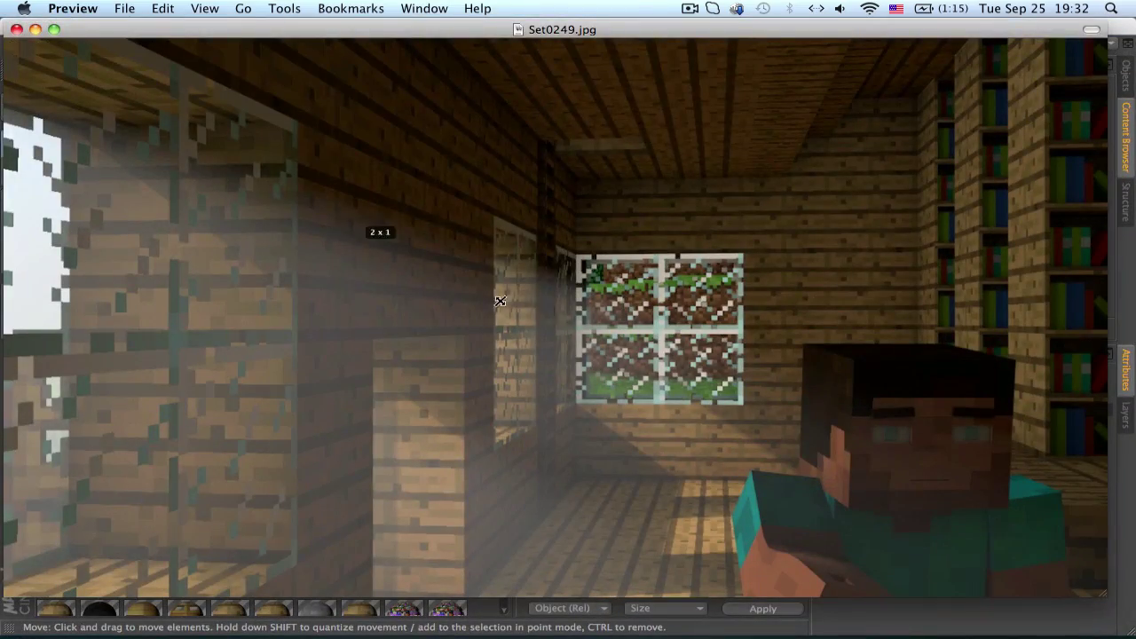
left_click_drag(363, 223, 540, 310)
left_click(16, 31)
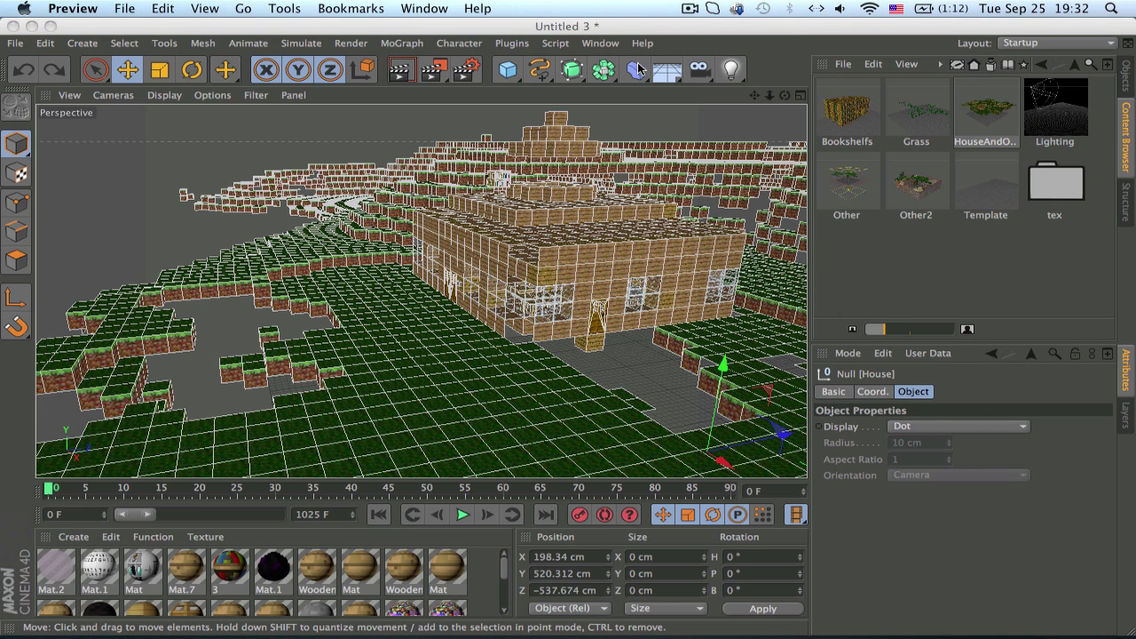
Add a Sky object to the house scene and show the scene's object list
left_click_drag(639, 69, 741, 113)
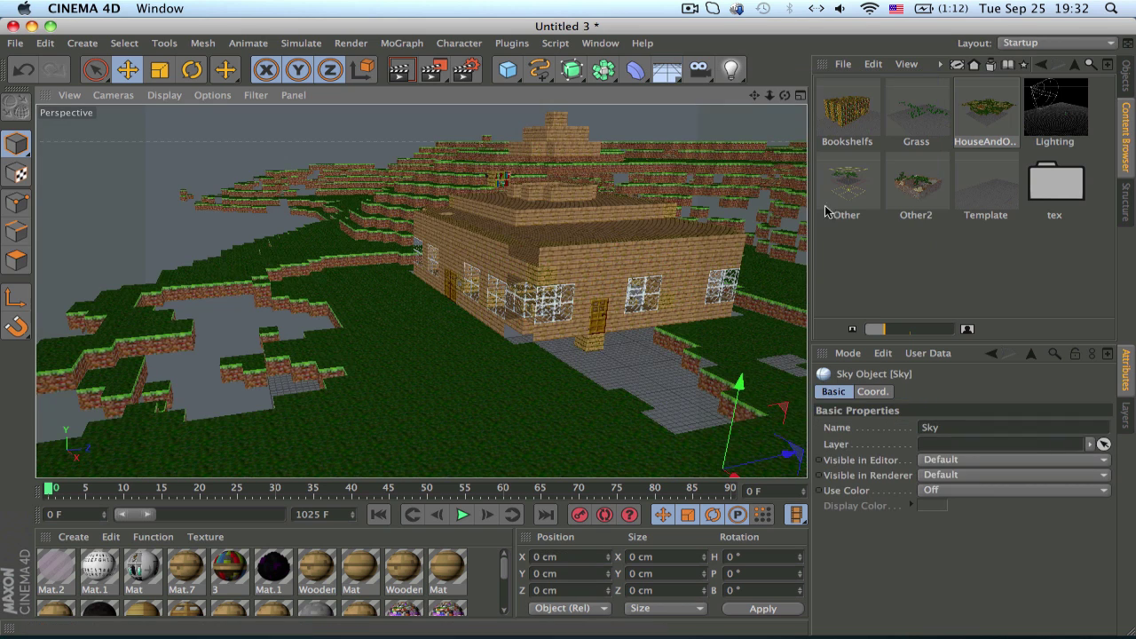
left_click(1126, 71)
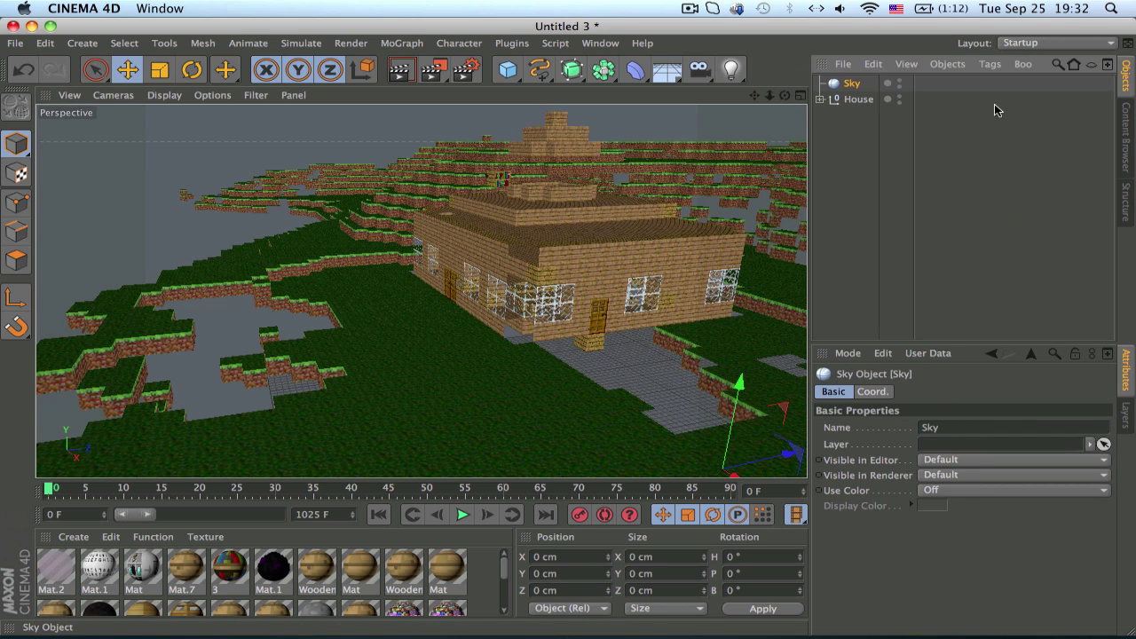
Create a new material, open it for editing and turn off its Specular channel
left_click(479, 590)
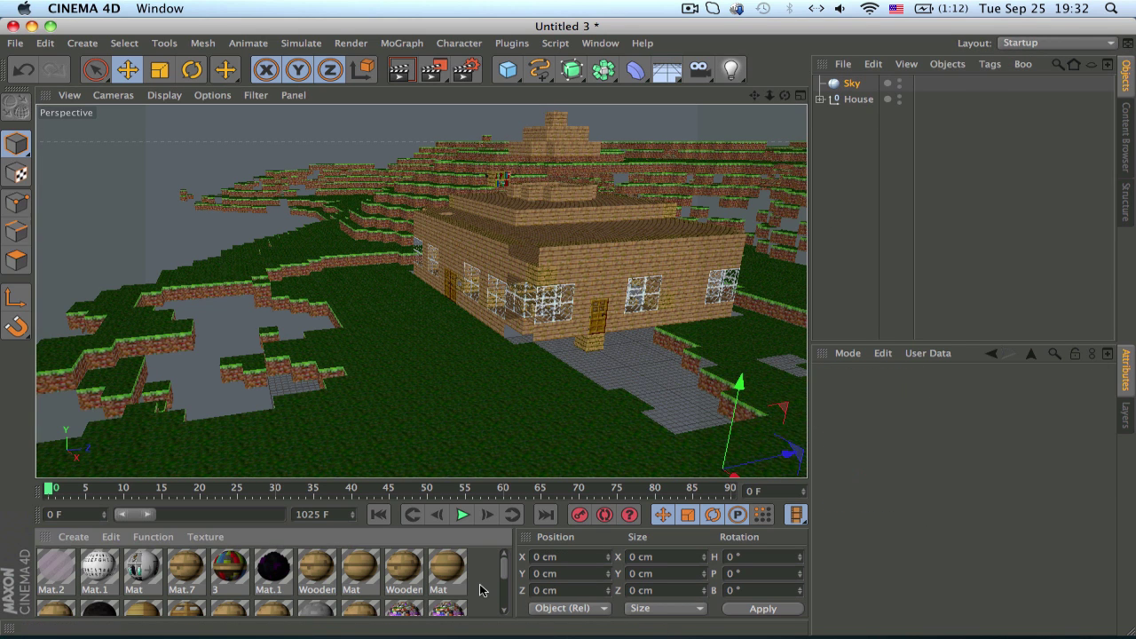
key("ctrl+n")
double_click(55, 566)
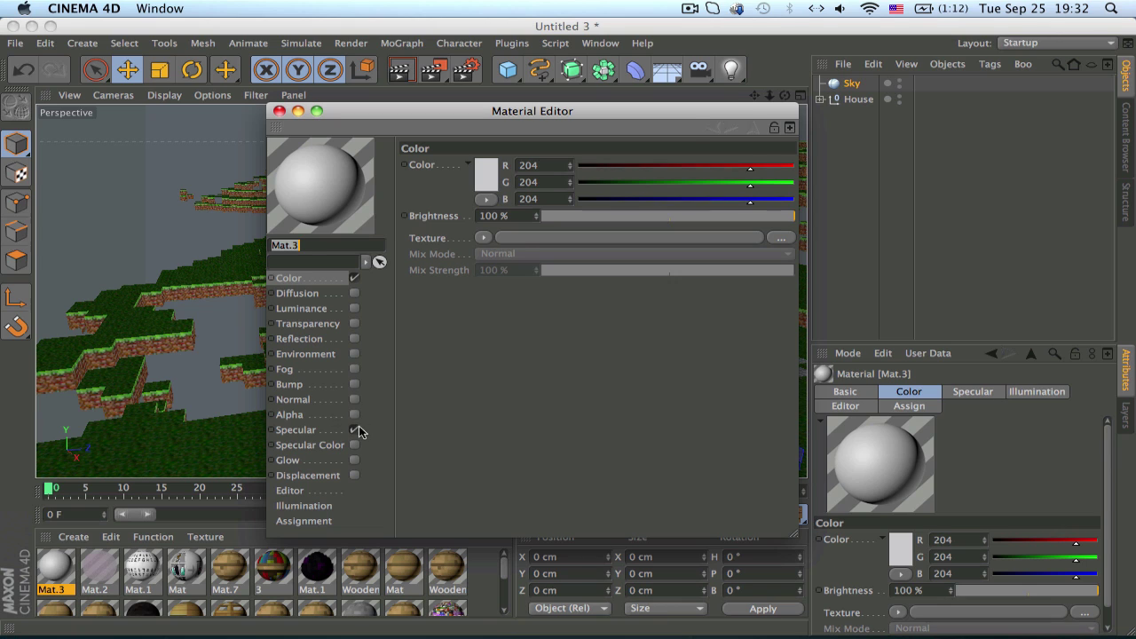
Assign a Gradient shader as the new material's colour texture and set the gradient type to 2D - V
left_click(519, 241)
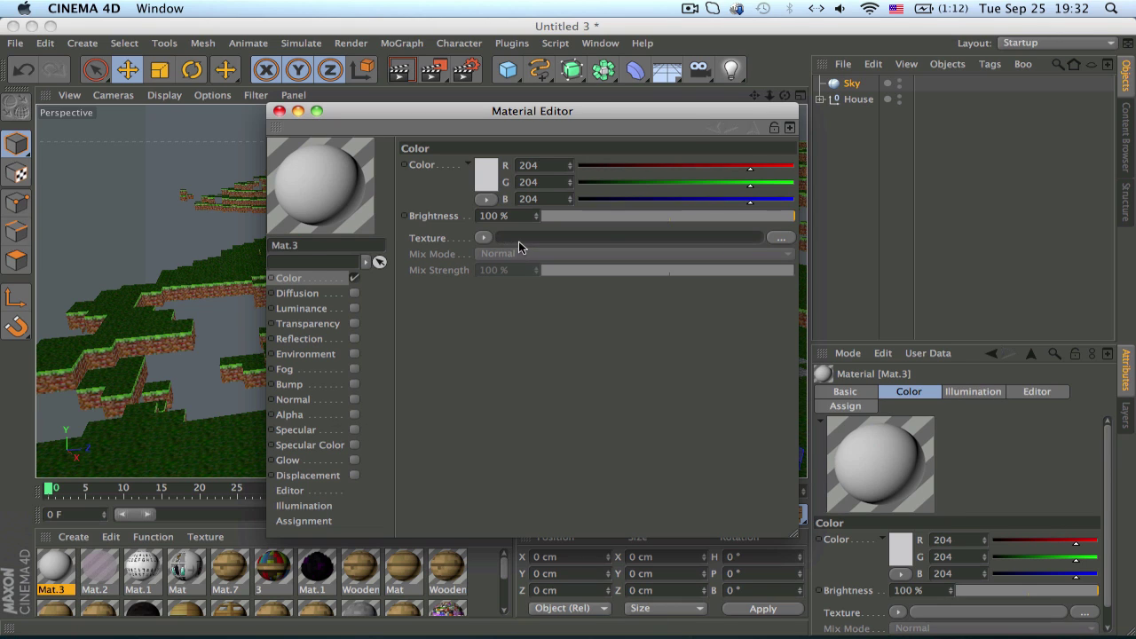
left_click(720, 416)
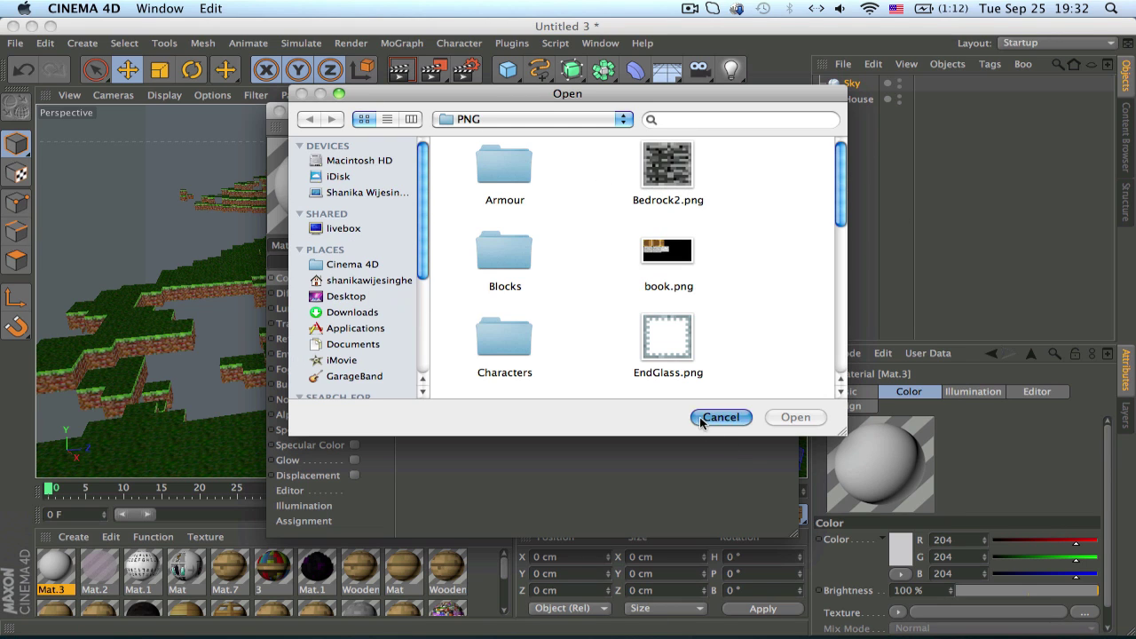
left_click(483, 237)
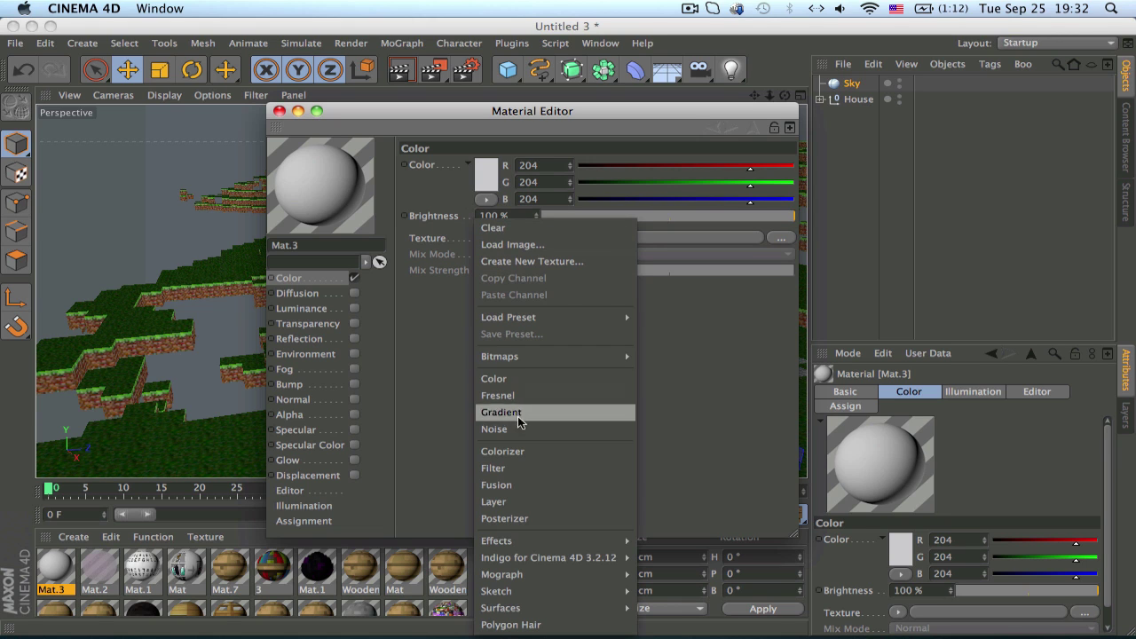
left_click(543, 413)
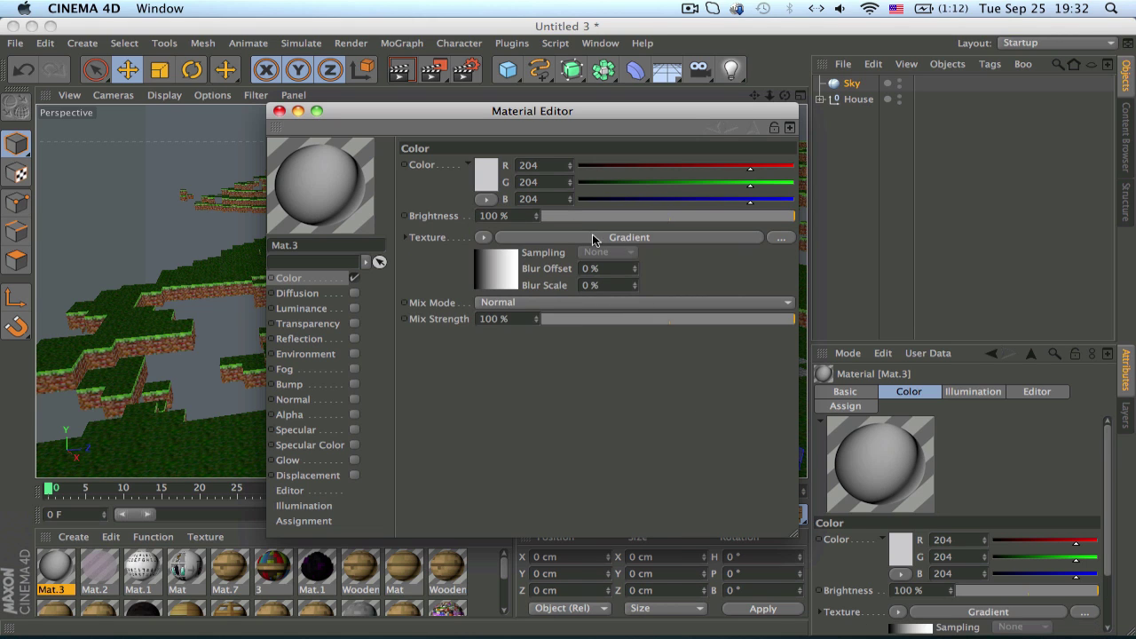
left_click(479, 275)
left_click(499, 301)
left_click(501, 315)
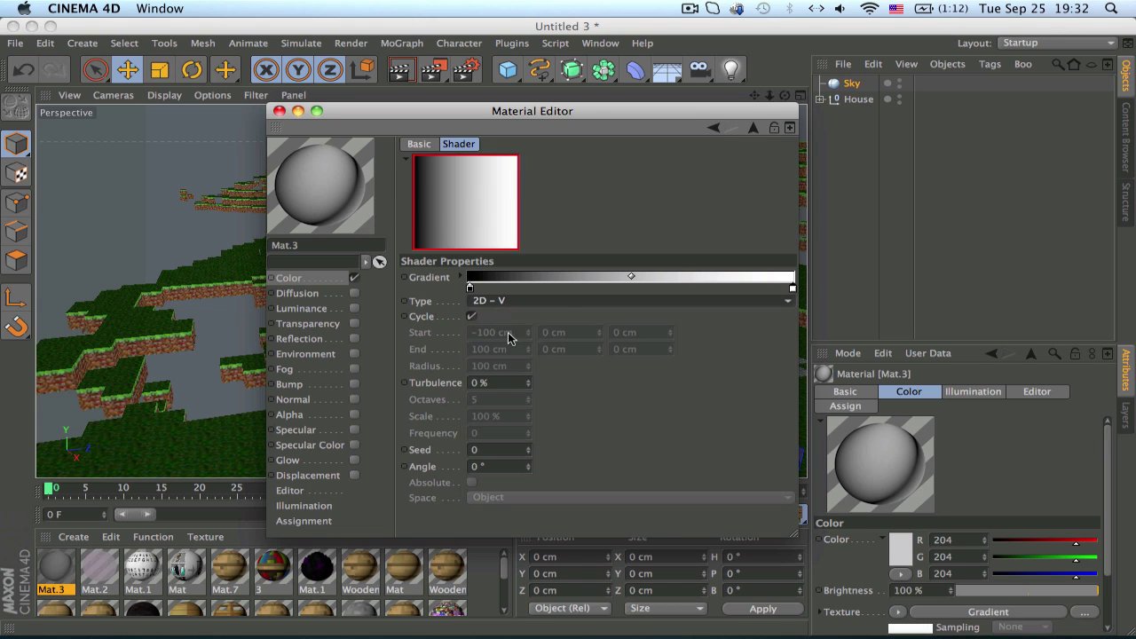
Set the gradient's black starting knot to pale cyan, RGB 198, 255, 252
double_click(471, 284)
left_click(509, 236)
left_click(385, 270)
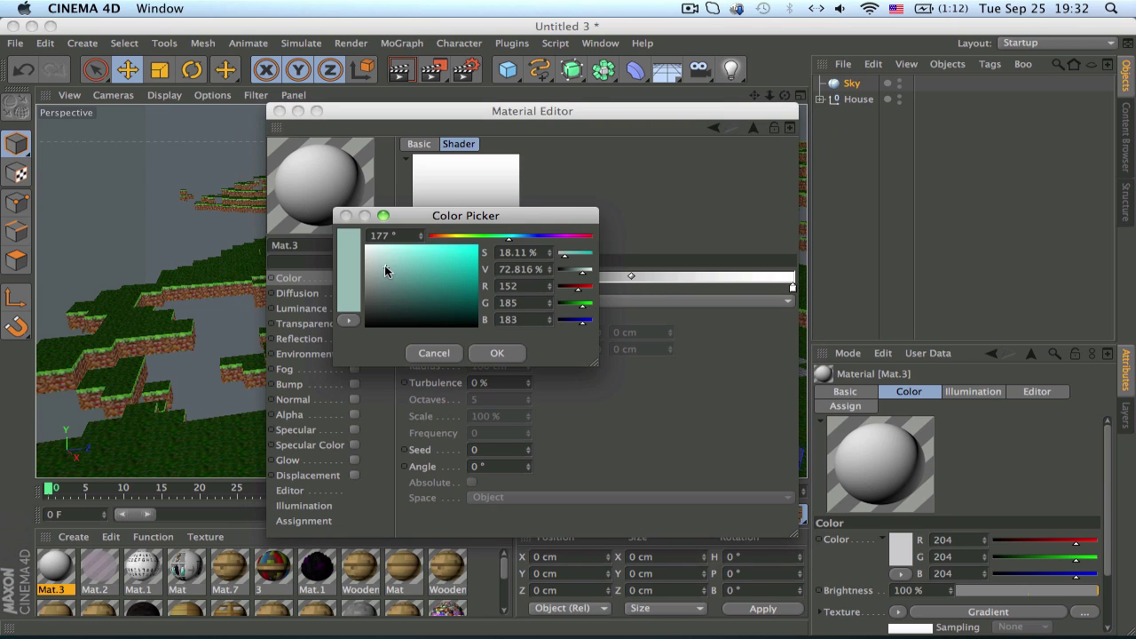
left_click_drag(384, 267, 396, 233)
left_click(498, 352)
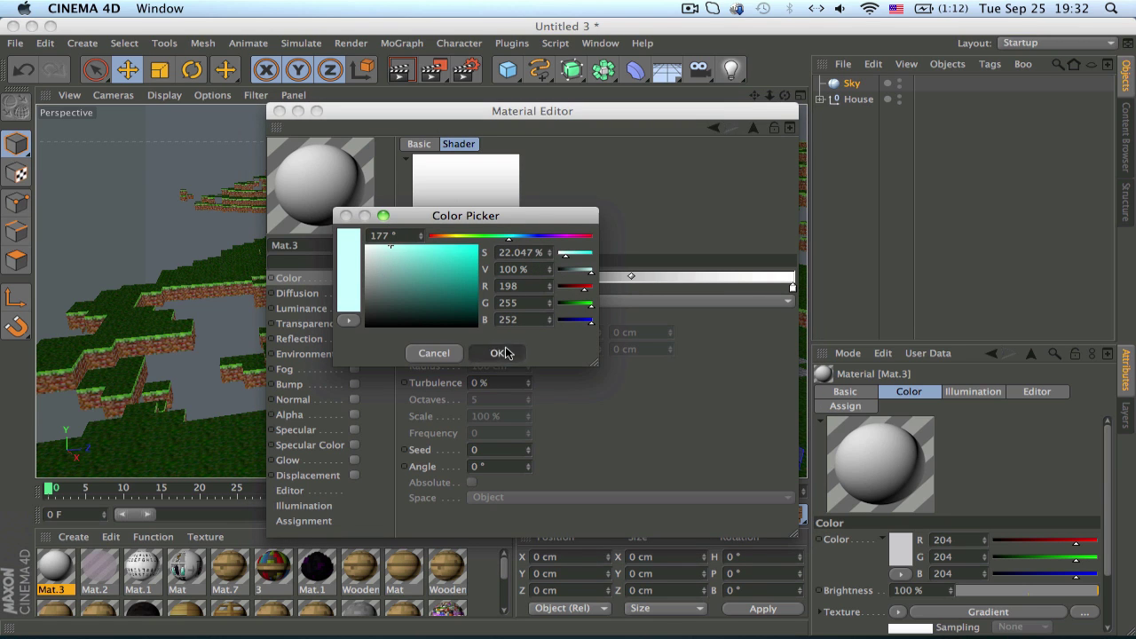
Set the gradient's white end knot to light blue, RGB 164, 232, 255, and shift it slightly inward
double_click(794, 289)
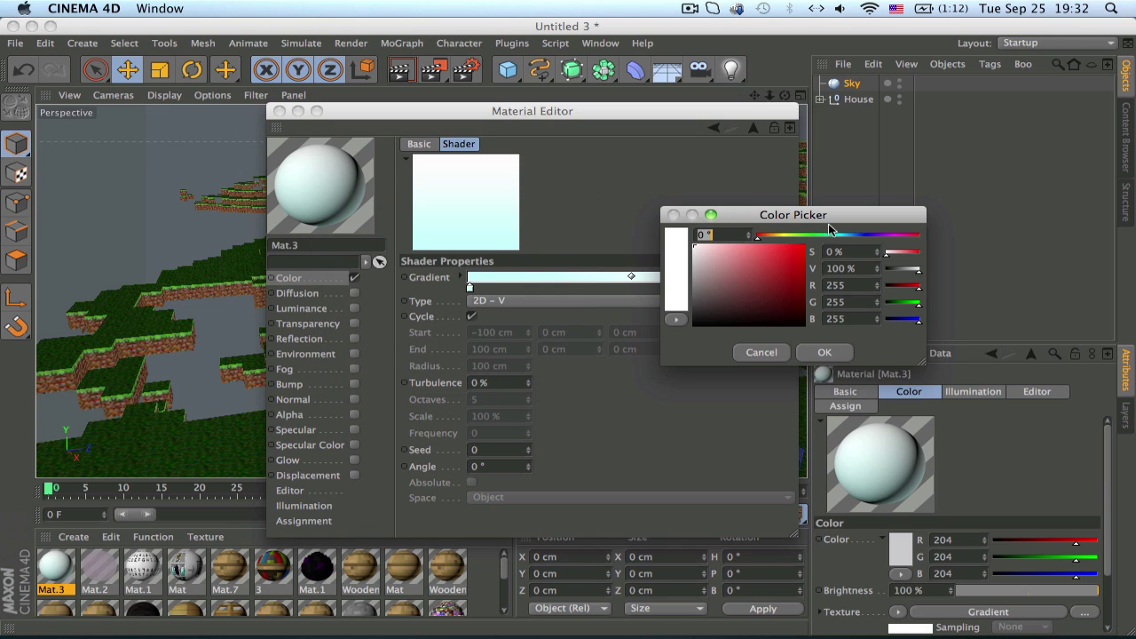
left_click_drag(830, 235, 845, 237)
left_click_drag(747, 253, 734, 233)
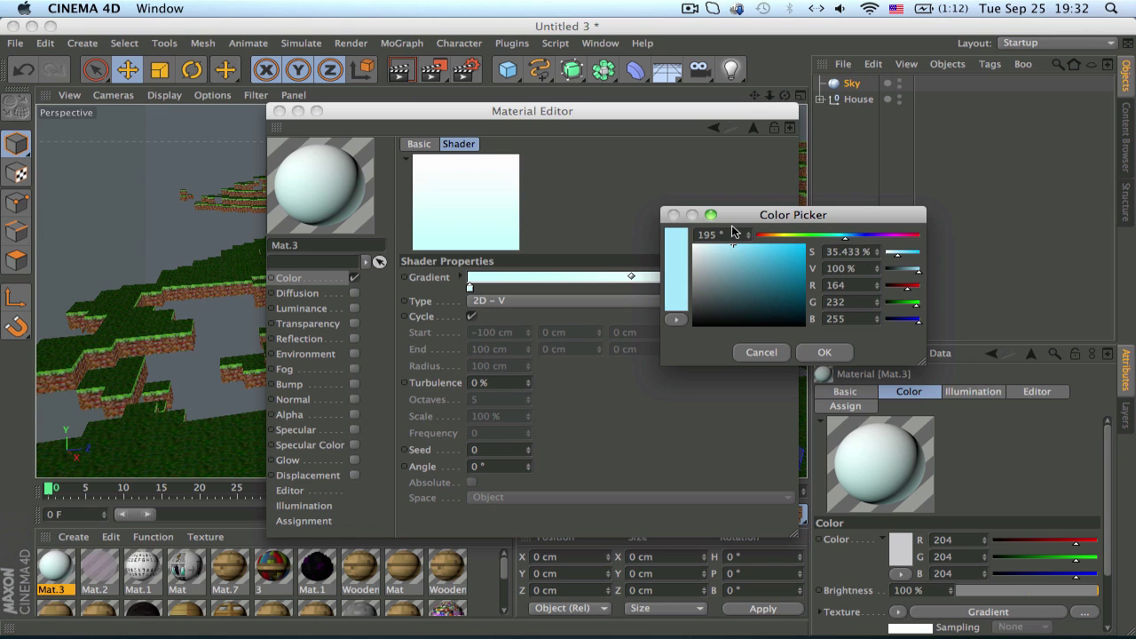
left_click(818, 353)
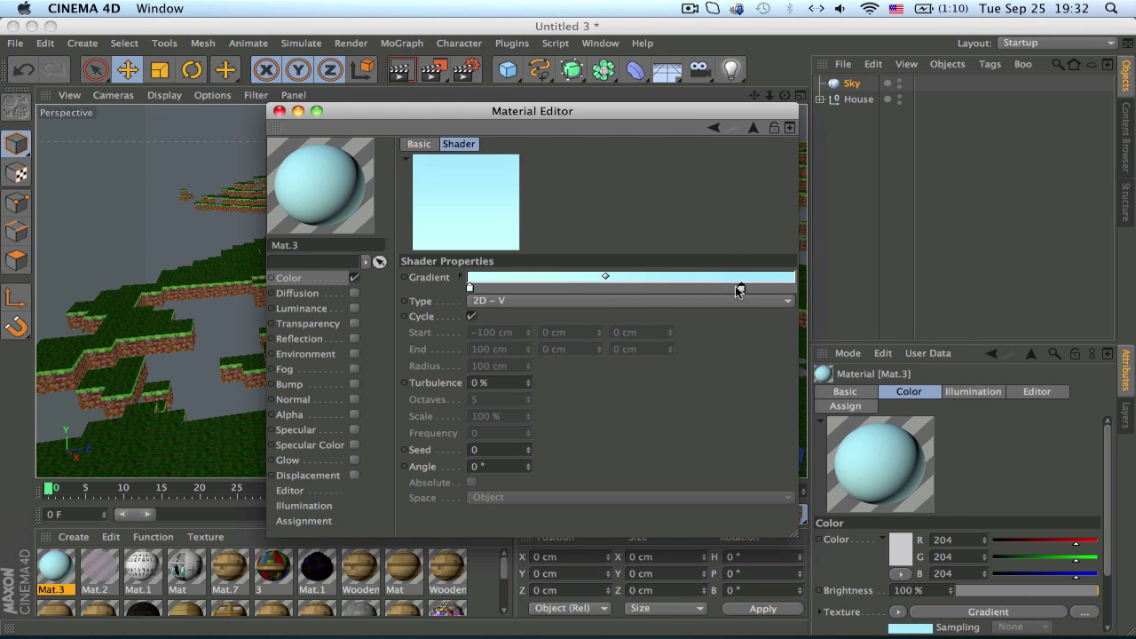
Close the material's settings and apply the blue gradient material to the Sky object
left_click(280, 111)
left_click_drag(204, 350, 210, 348)
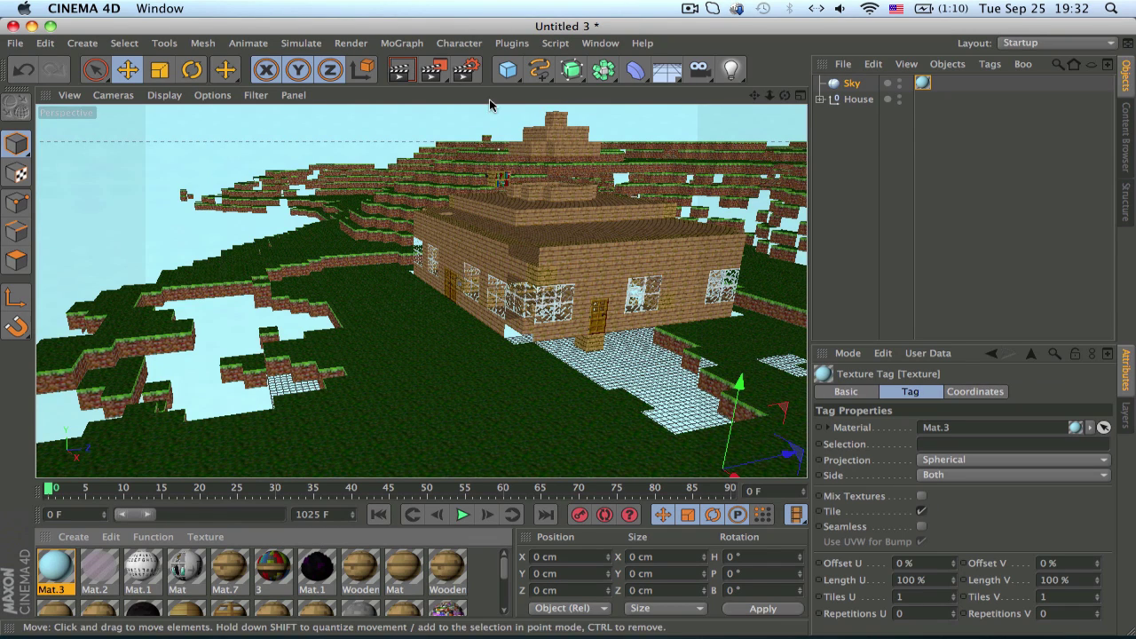
Add an infinite light, look through it as the camera, and place it high in front of the house, aimed down at it
left_click_drag(666, 70, 723, 120)
left_click_drag(731, 69, 890, 147)
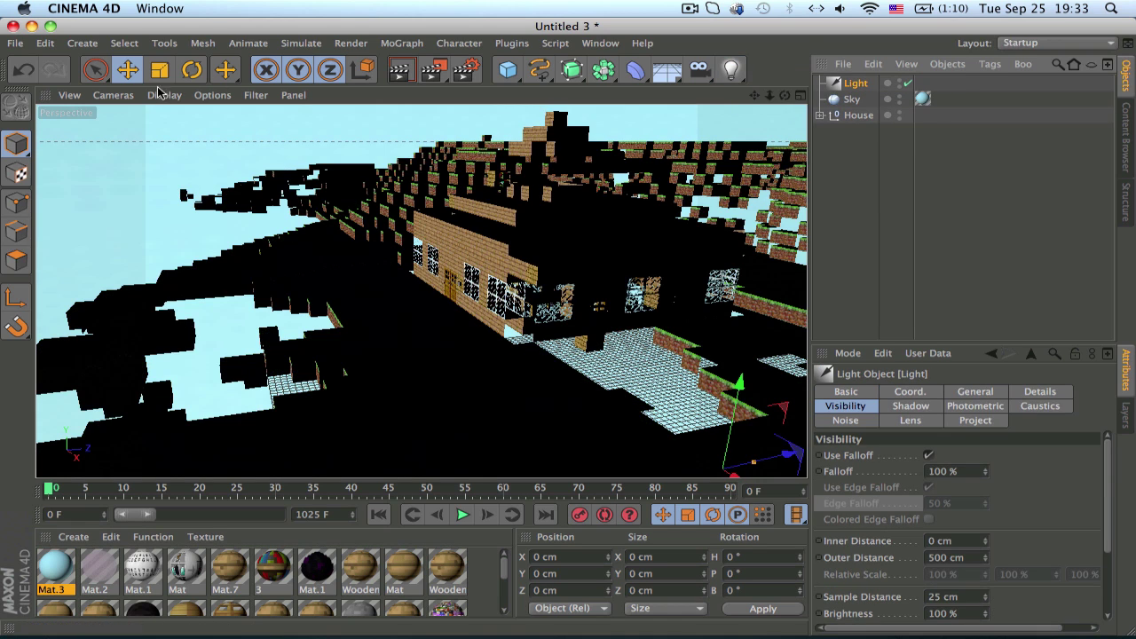
left_click(113, 95)
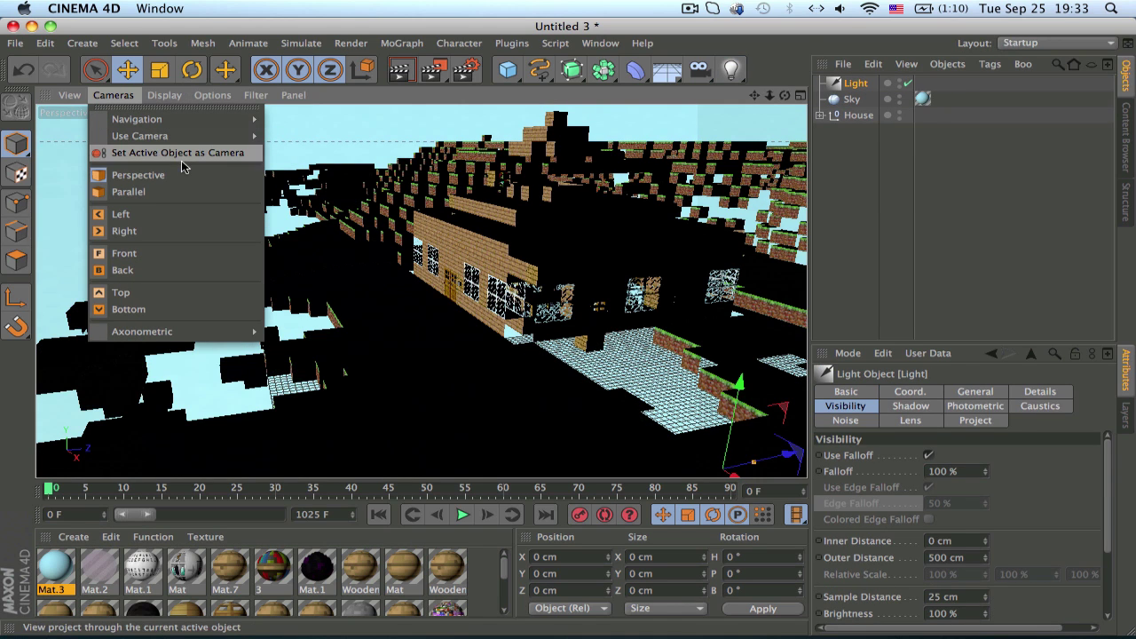
left_click(235, 153)
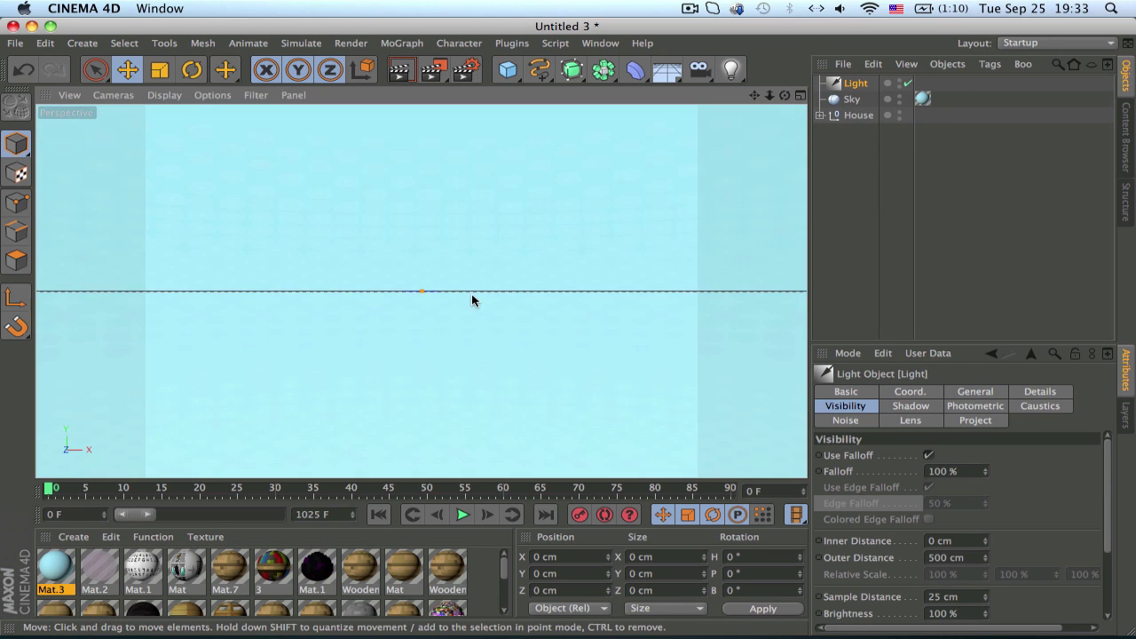
left_click_drag(471, 294, 472, 226, "alt")
left_click(854, 115)
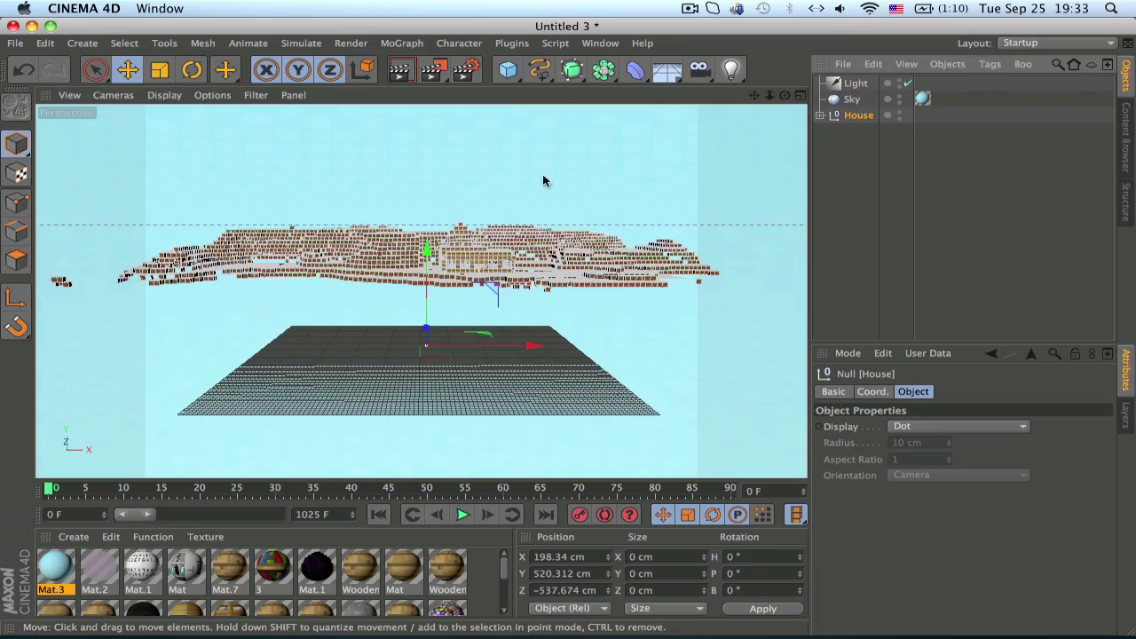
right_click_drag(293, 332, 725, 324, "alt")
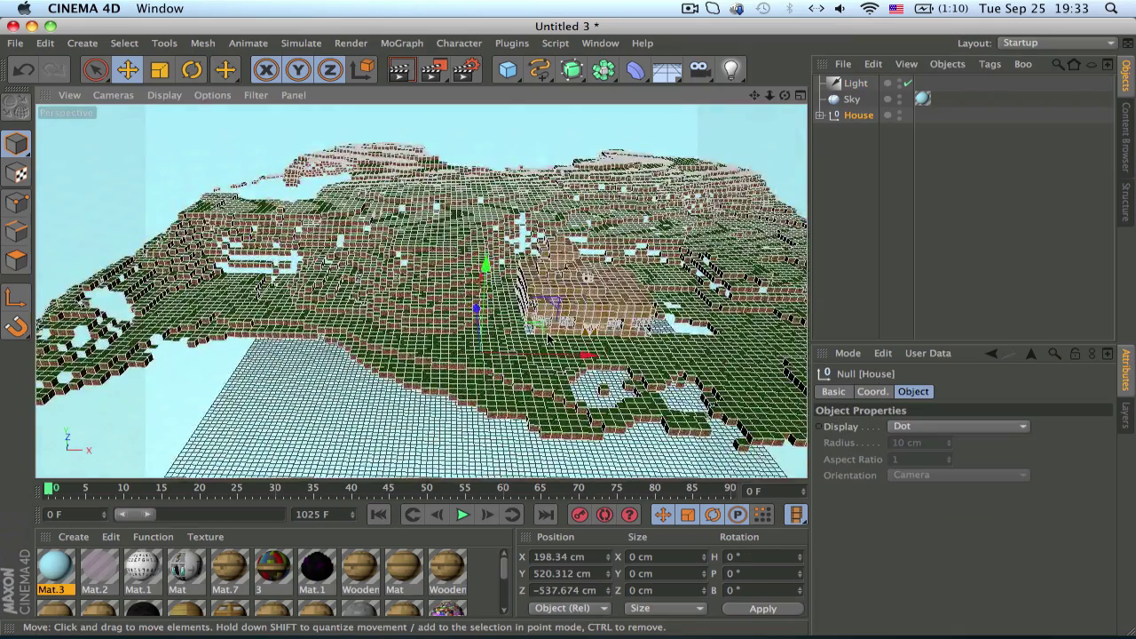
middle_click_drag(725, 324, 559, 306, "alt")
left_click(1068, 135)
left_click_drag(391, 338, 417, 343, "alt")
Enable Enhanced OpenGL and Shadows in the viewport display options
left_click(124, 95)
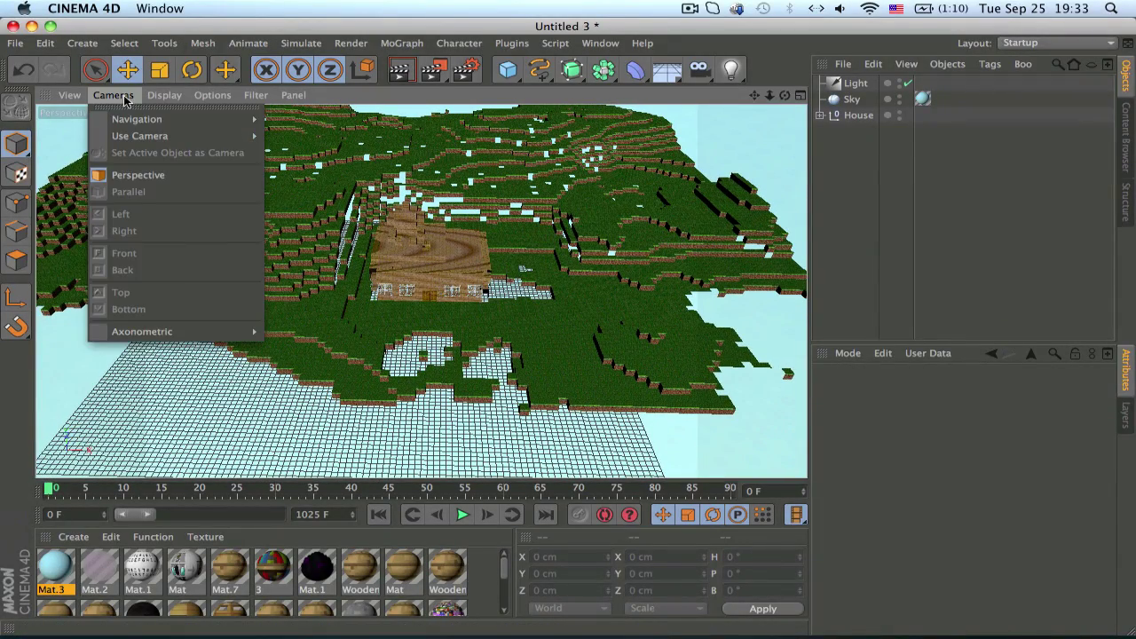
mouse_move(75, 96)
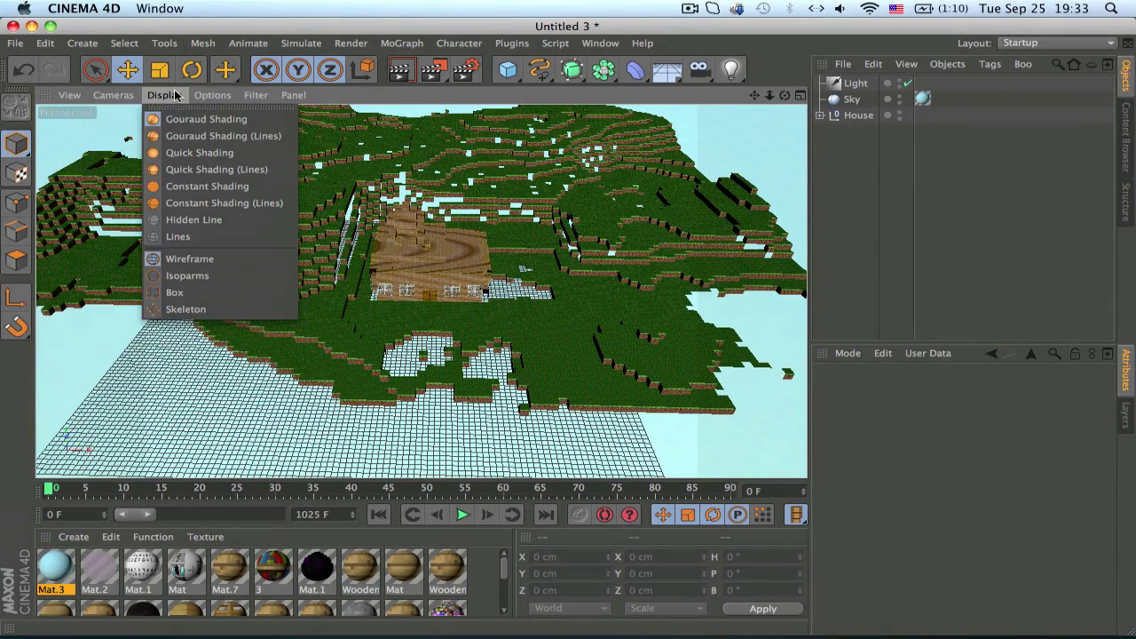
mouse_move(213, 95)
left_click(255, 181)
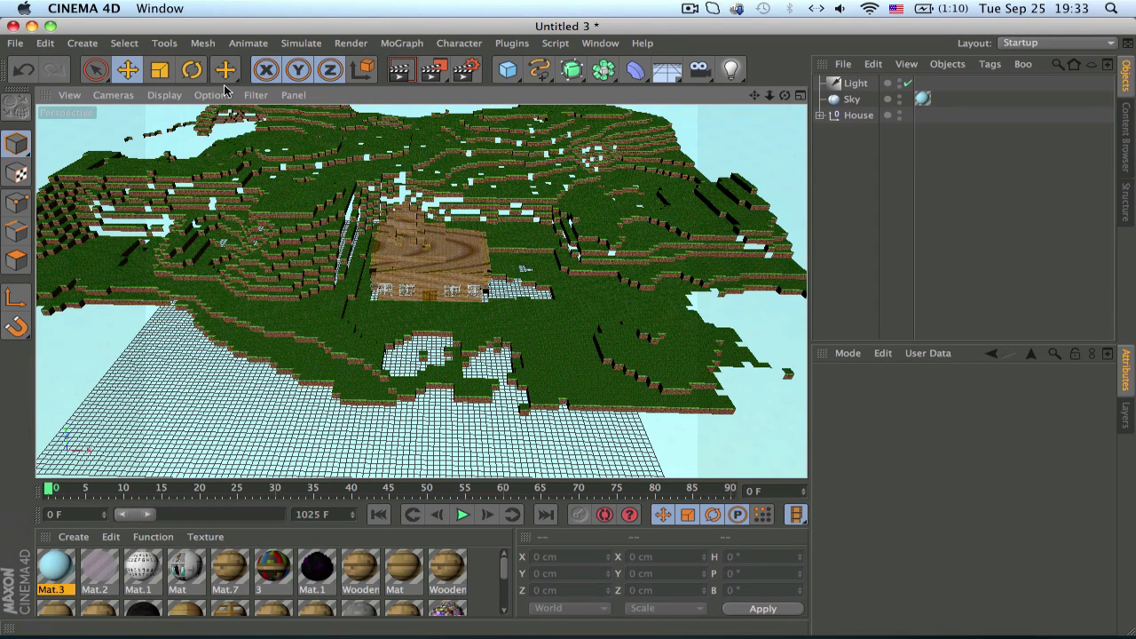
left_click(228, 96)
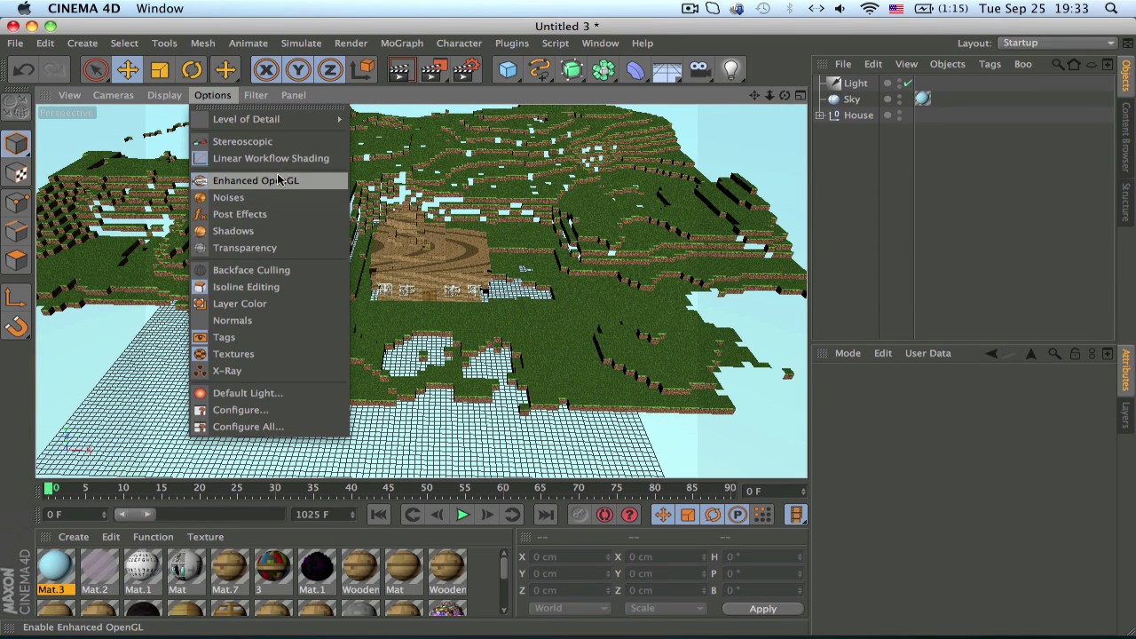
left_click(259, 230)
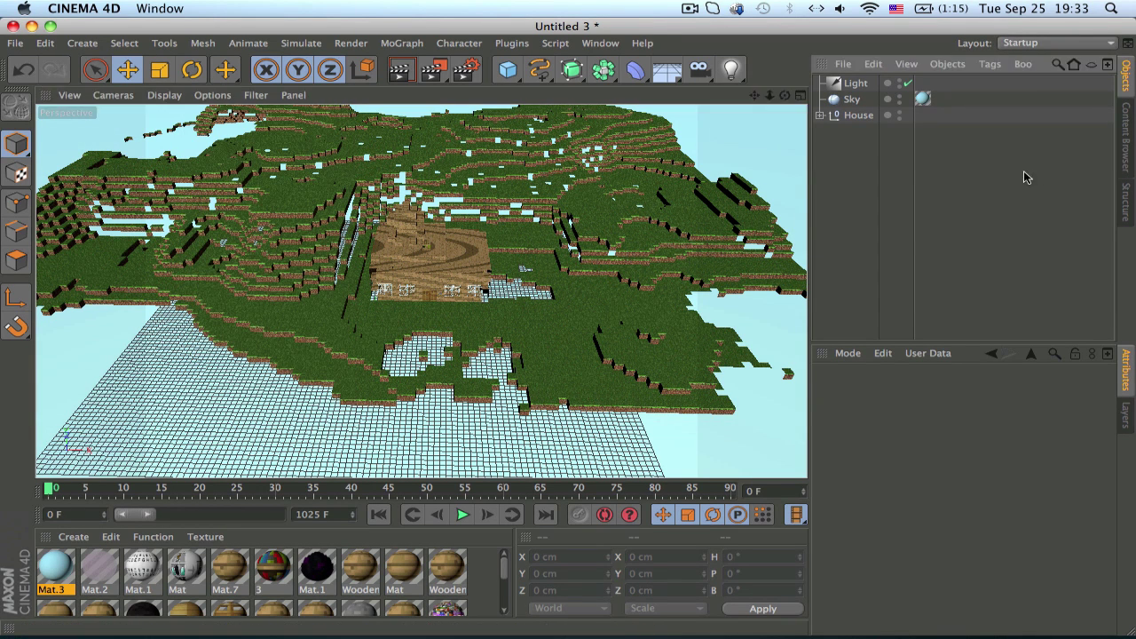
Return the viewport from the light's view to the editor camera and inspect the shading around the house
left_click(114, 95)
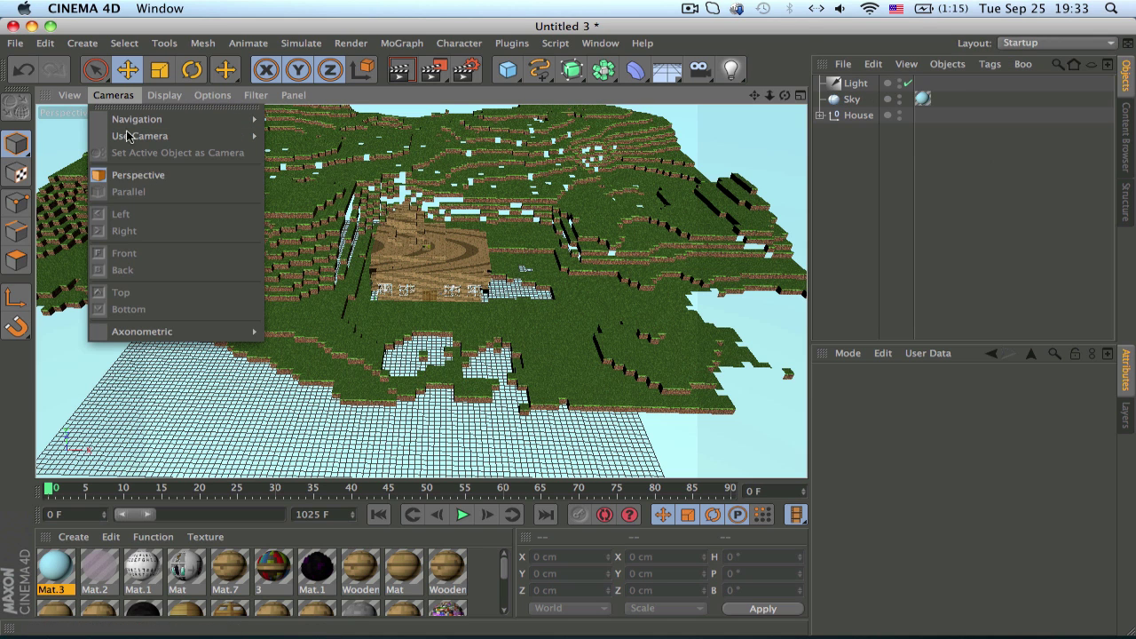
left_click(293, 161)
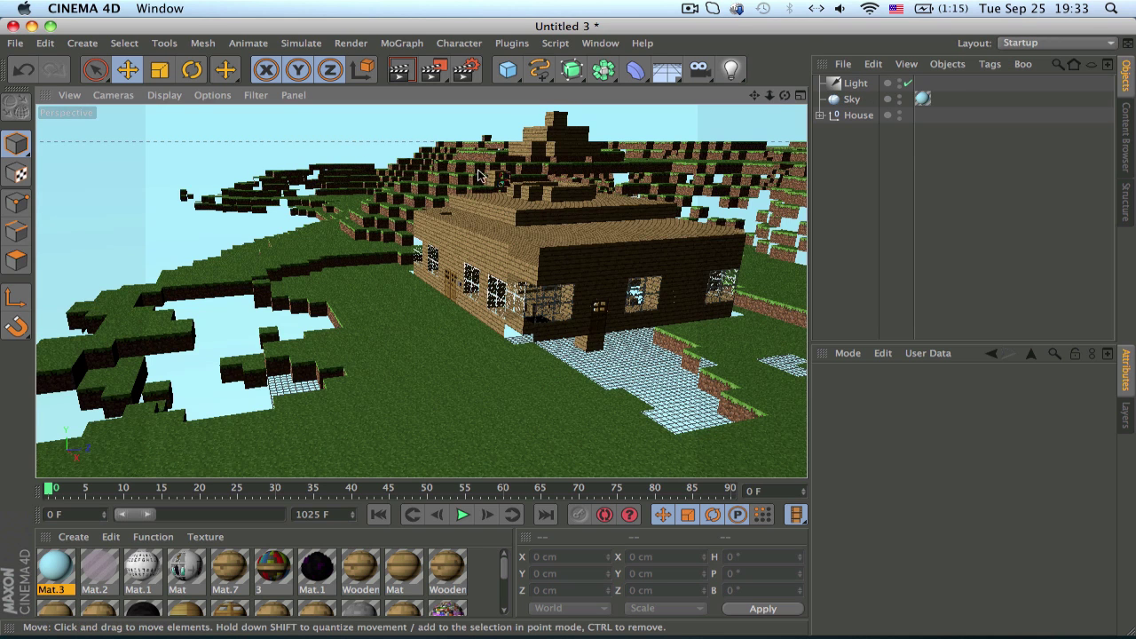
left_click_drag(505, 229, 453, 183, "alt")
left_click_drag(544, 211, 576, 225, "alt")
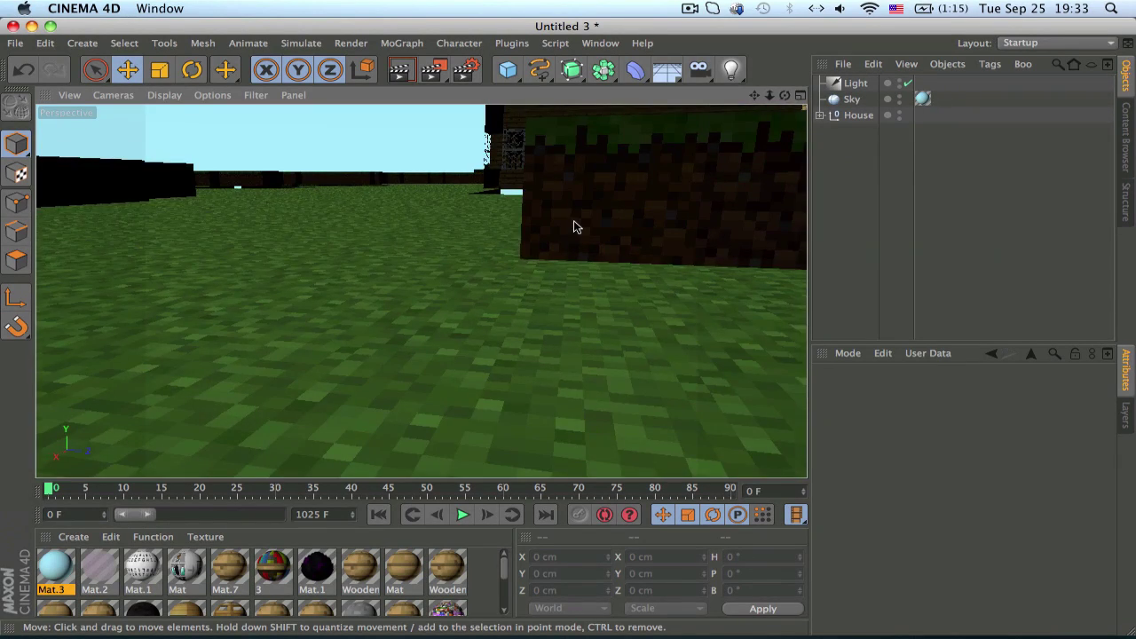
scroll(577, 225, "down", 5)
left_click_drag(421, 291, 461, 267, "alt")
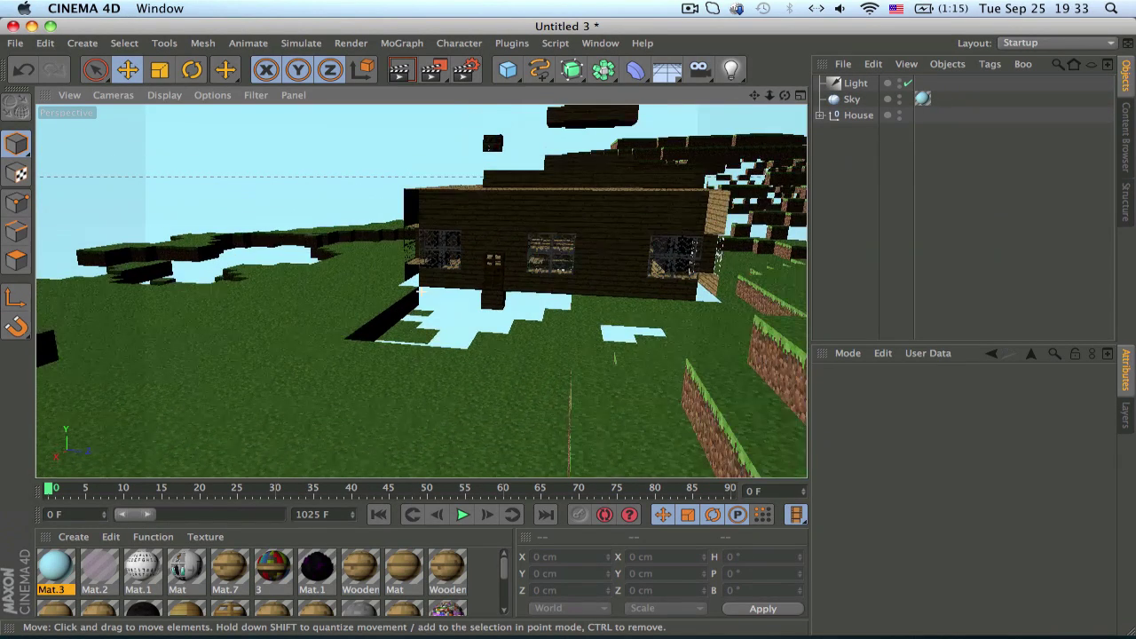
Set both the Glow and Reflexes lens effects of the infinite light to Default
left_click(856, 83)
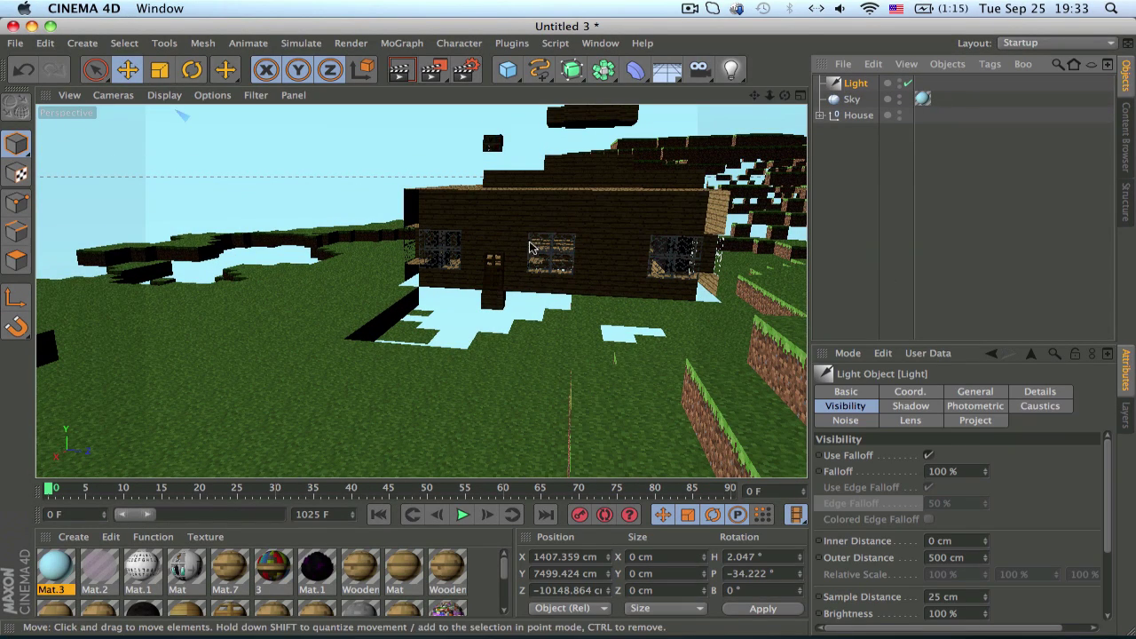
left_click(212, 95)
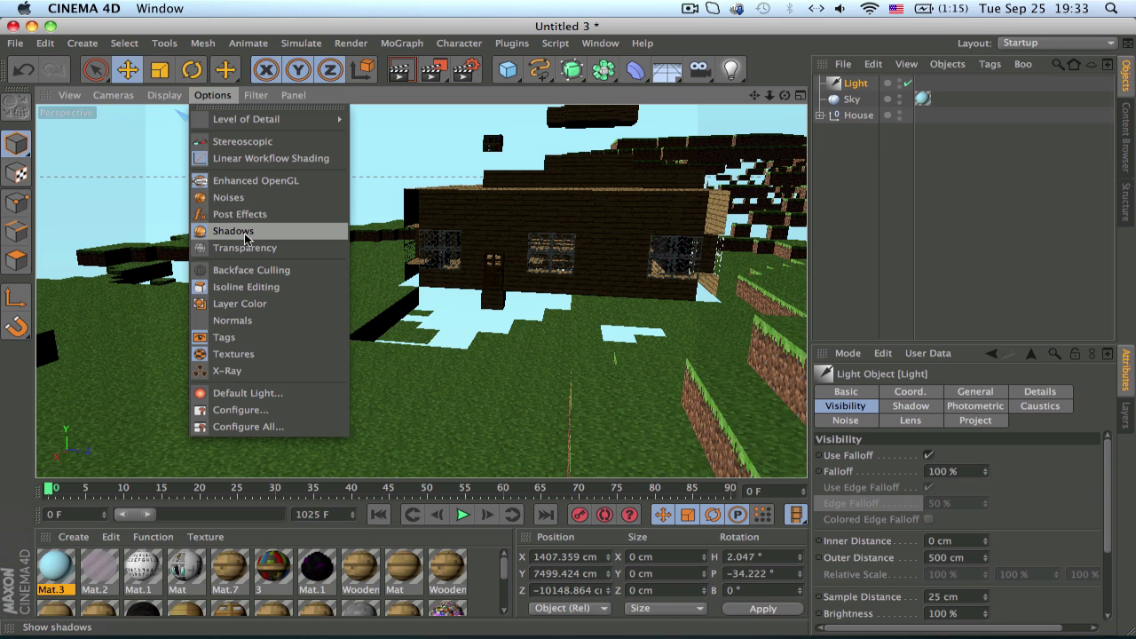
left_click(985, 422)
left_click(987, 425)
left_click(888, 424)
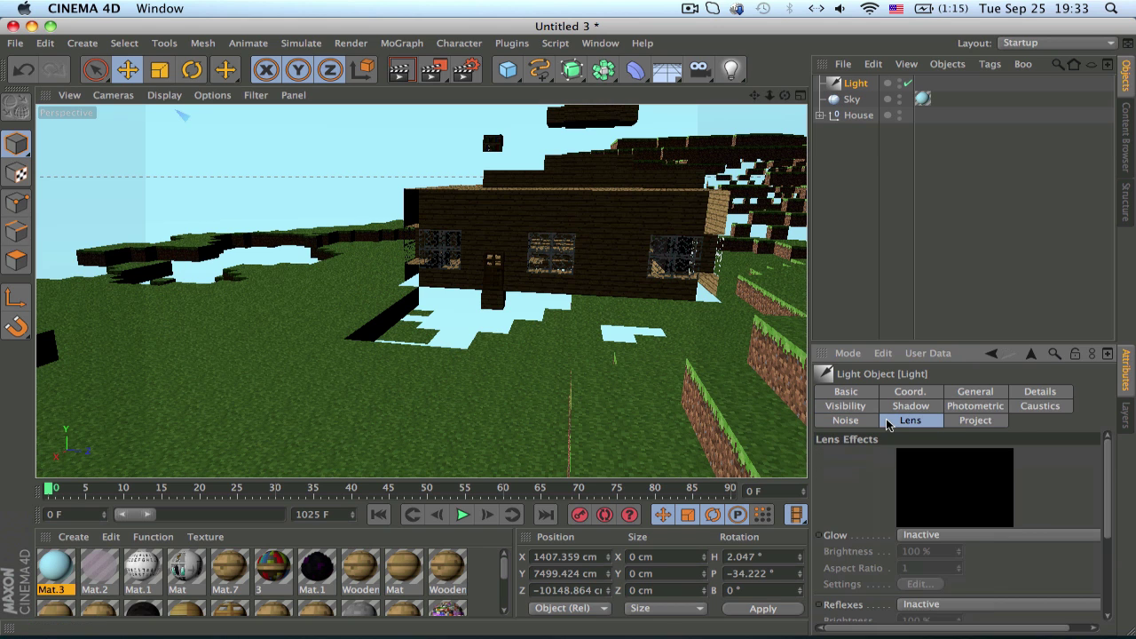
left_click_drag(568, 213, 406, 210, "alt")
middle_click_drag(406, 210, 302, 225, "alt")
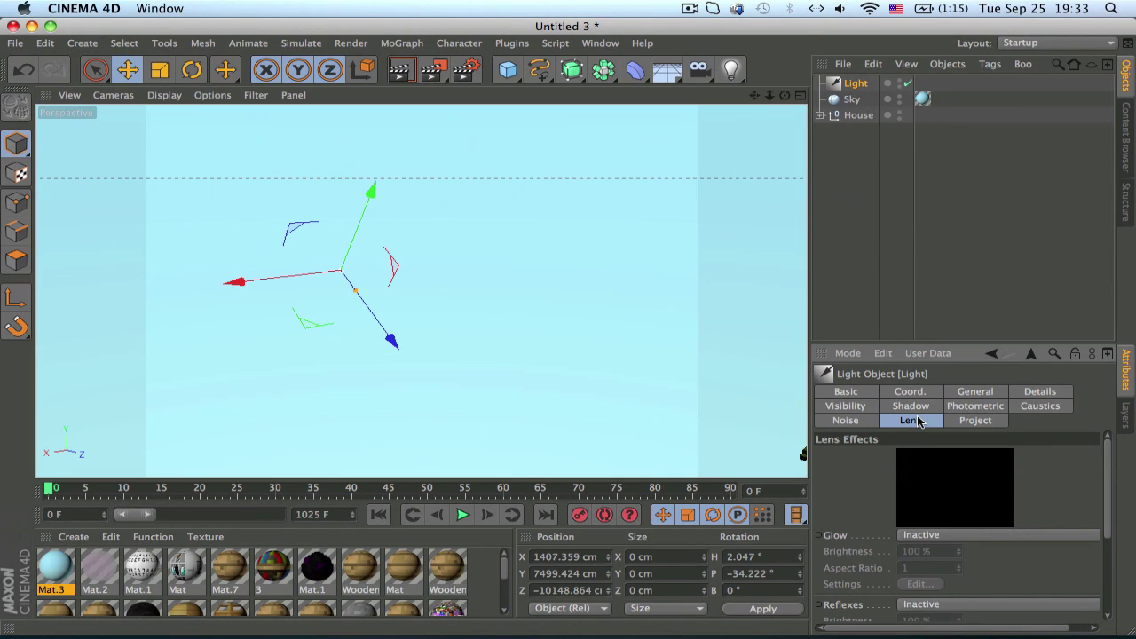
left_click(924, 534)
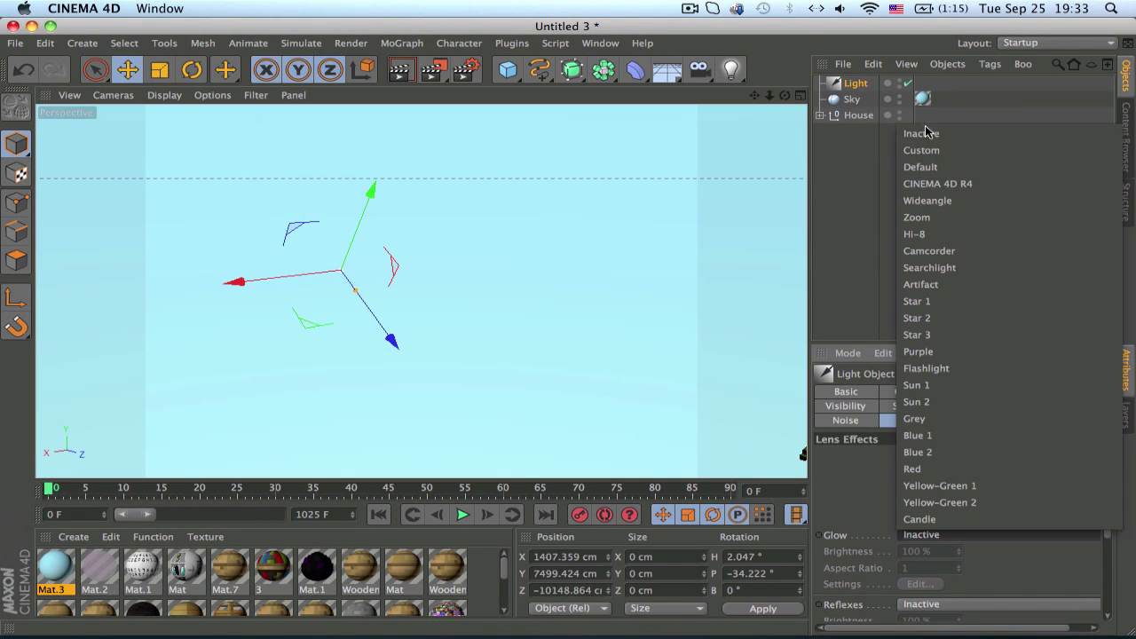
left_click(943, 170)
left_click(931, 605)
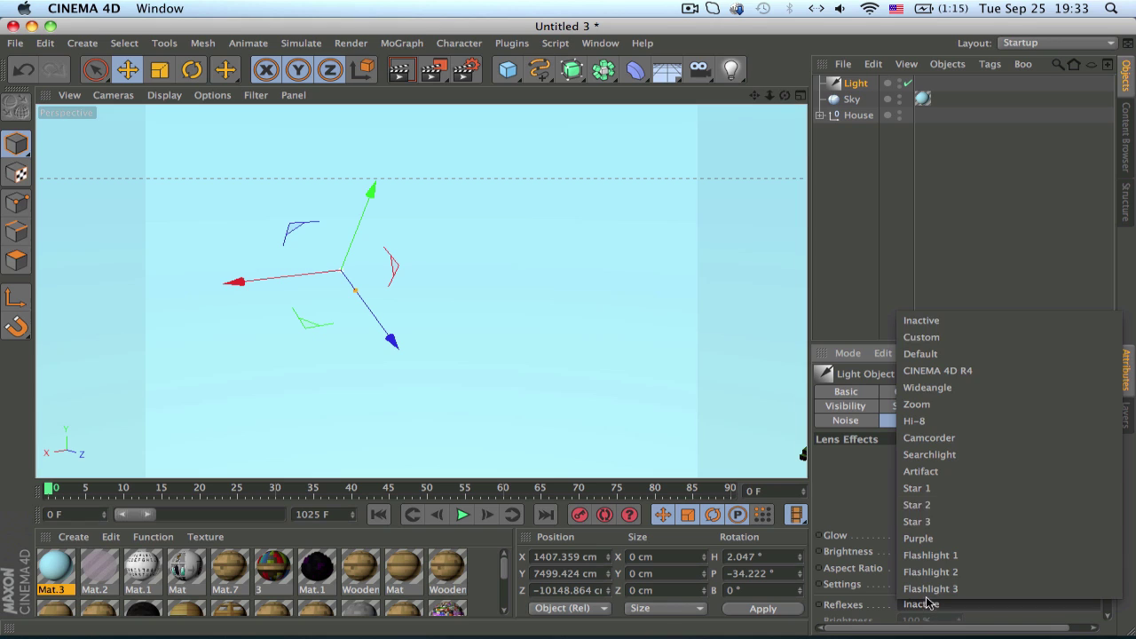
left_click(936, 358)
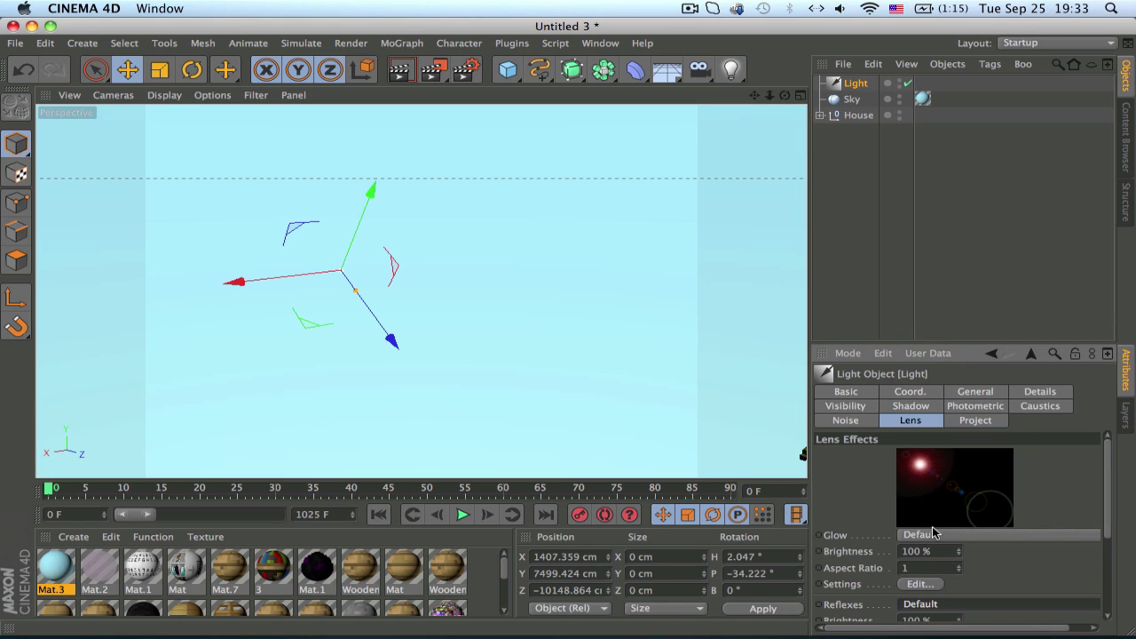
Customise the light's lens glow with a light orange colour, size 32 %, beam thickness 31 % and 125 beams
left_click(920, 584)
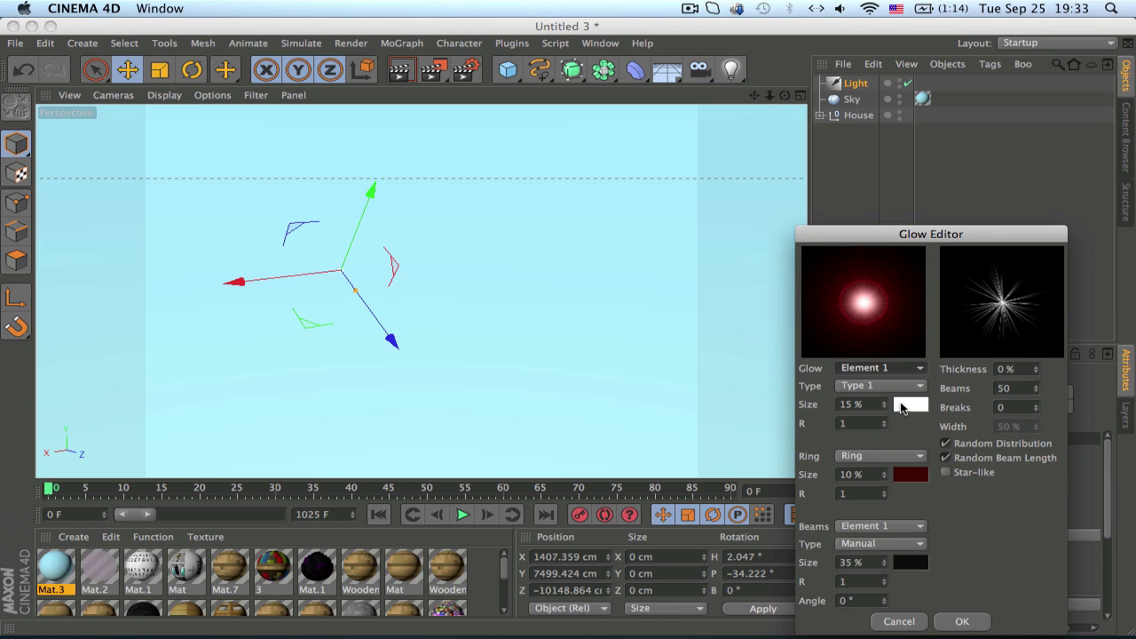
left_click(909, 405)
left_click(883, 353)
left_click_drag(885, 380, 862, 374)
left_click(935, 471)
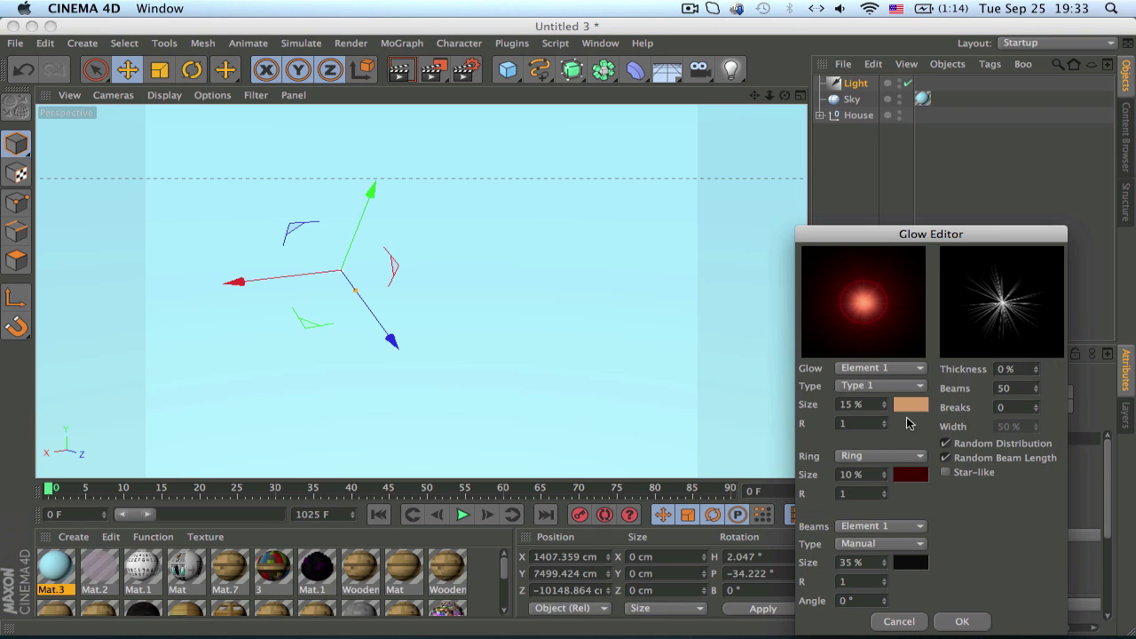
left_click_drag(886, 410, 924, 410)
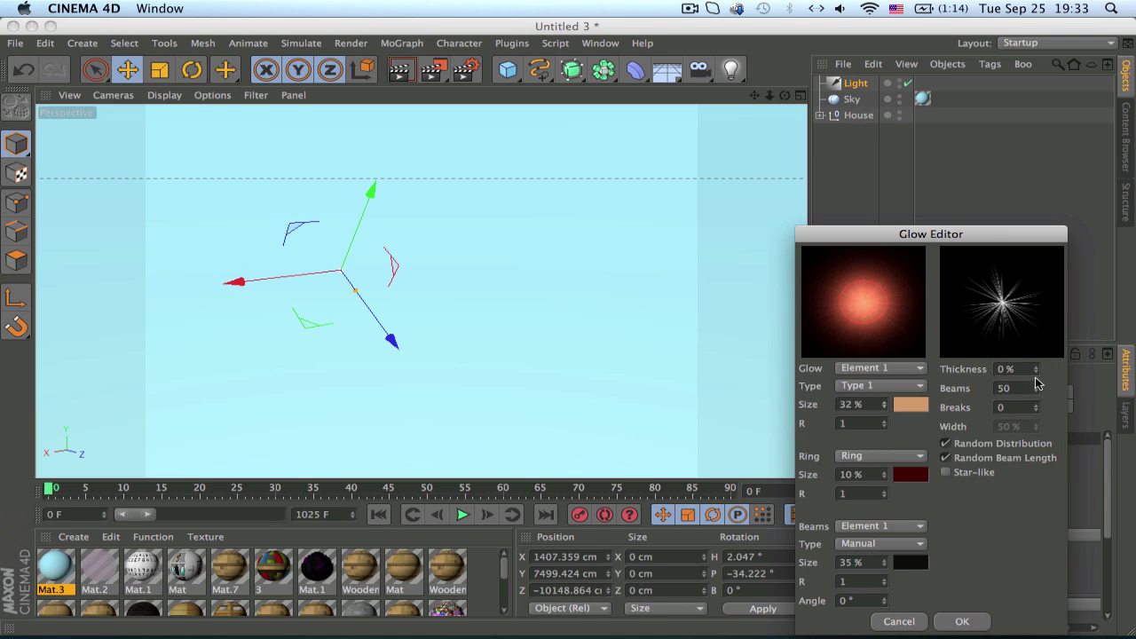
left_click_drag(1036, 378, 1038, 379)
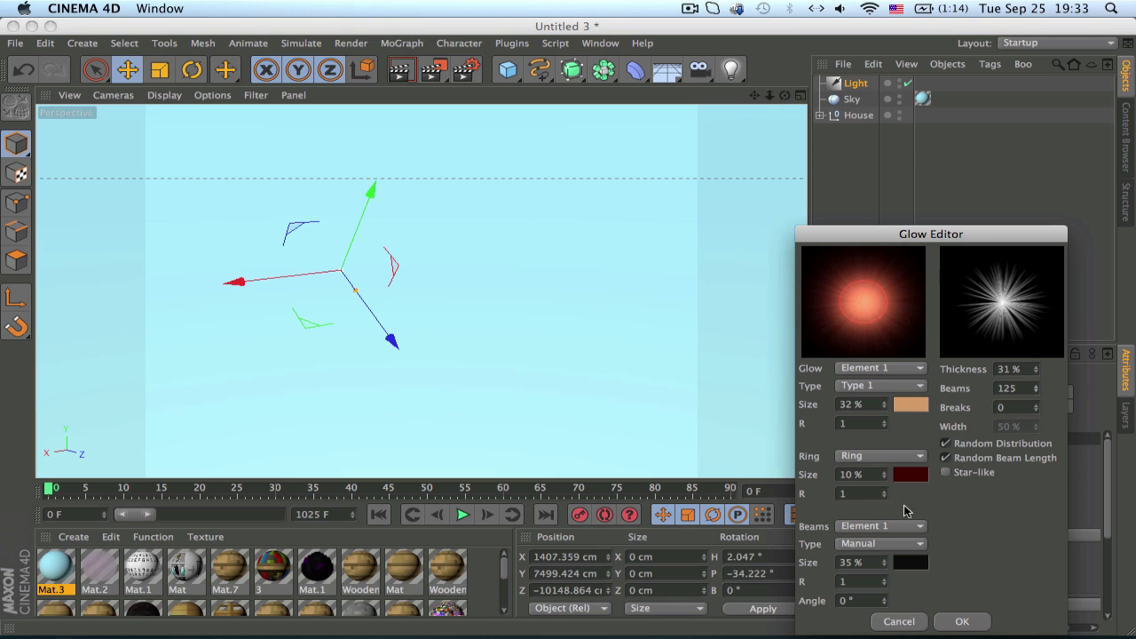
left_click(950, 617)
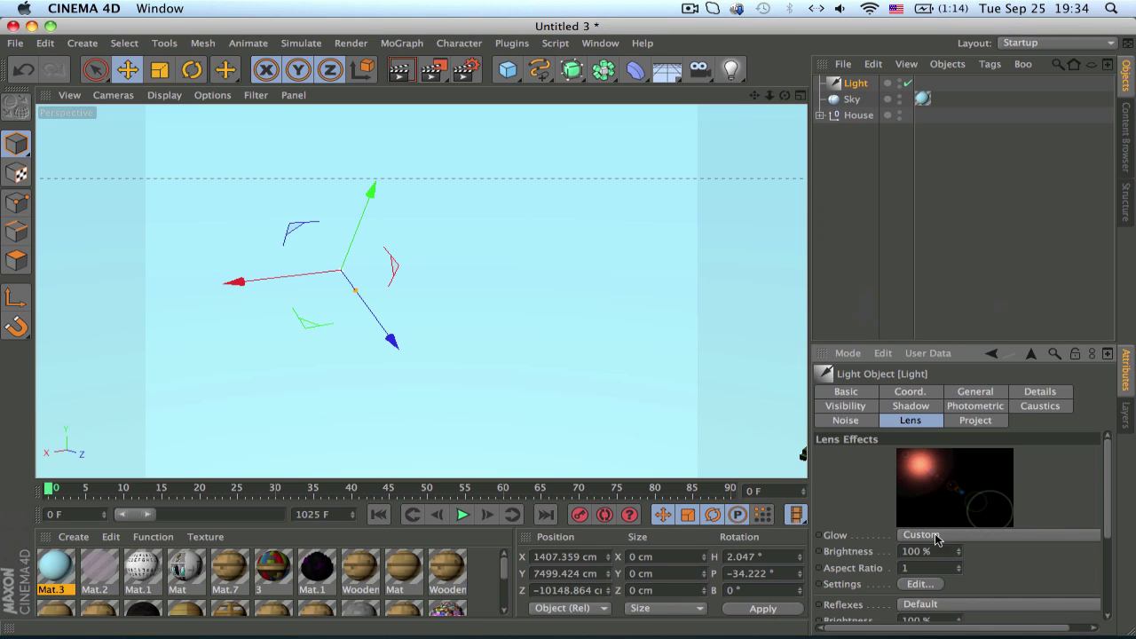
Render the viewport facing the light to preview its lens flare
left_click_drag(519, 355, 482, 310, "alt")
left_click(398, 78)
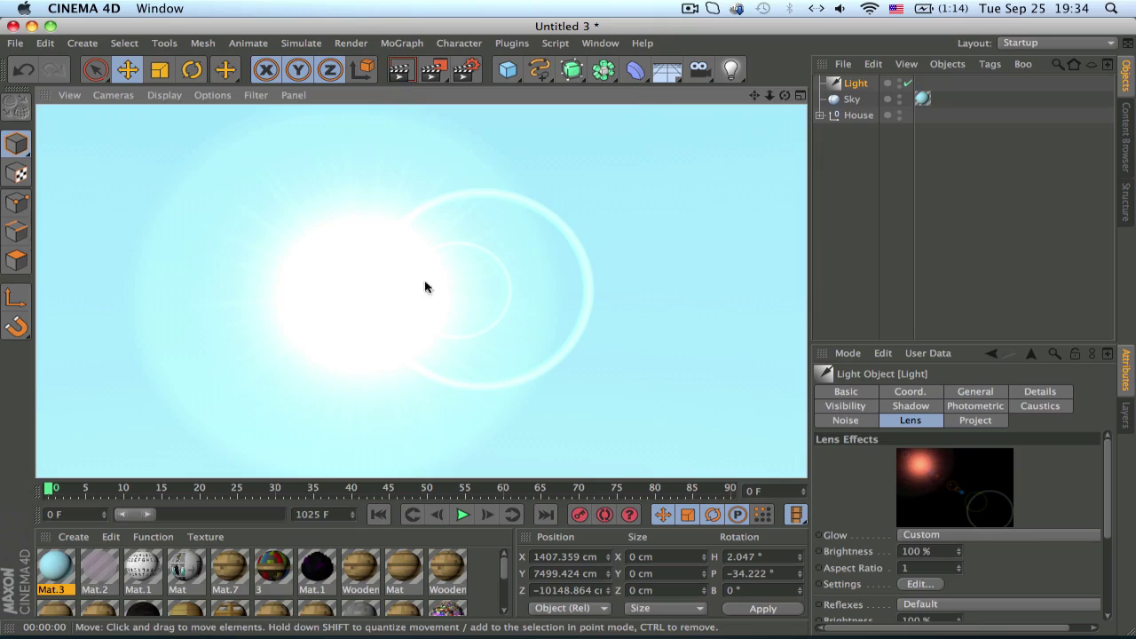
Delete the stray block near the rear corner of the house's roof
left_click_drag(426, 287, 519, 305, "alt")
right_click_drag(519, 303, 721, 373, "alt")
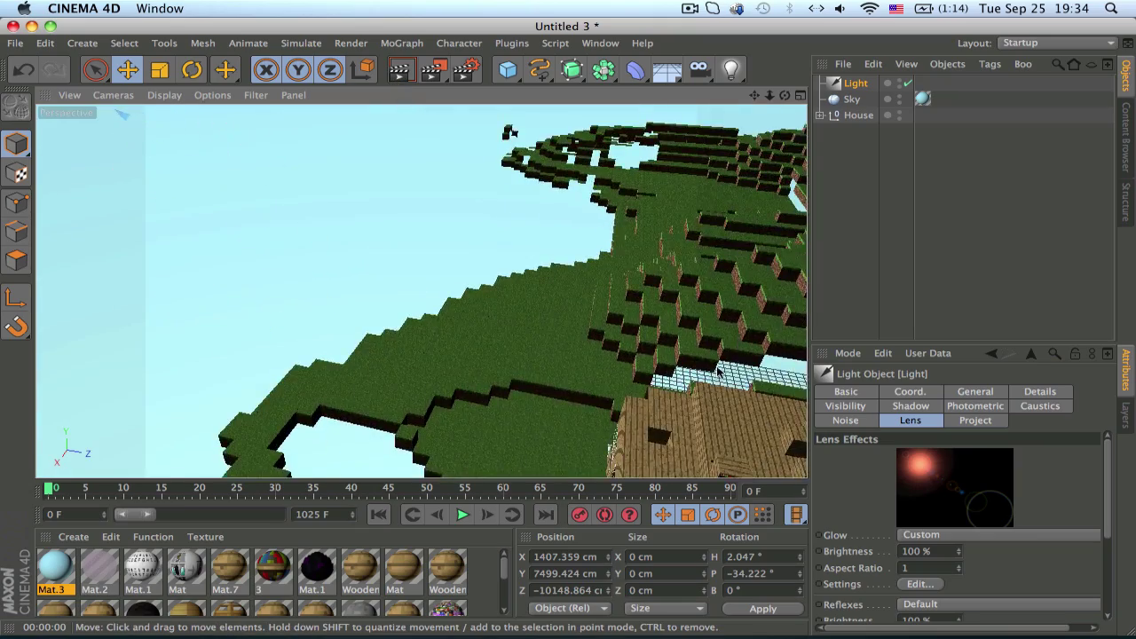
middle_click_drag(740, 337, 619, 285, "alt")
left_click_drag(535, 417, 687, 378, "alt")
middle_click_drag(637, 375, 598, 254, "alt")
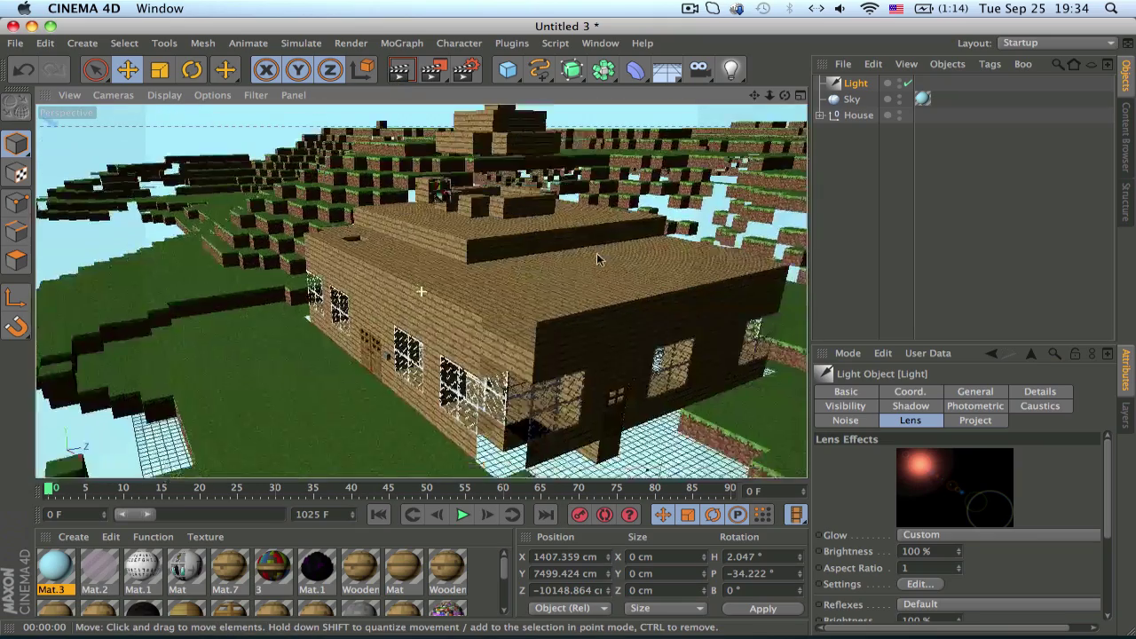
left_click(428, 196)
key("Delete")
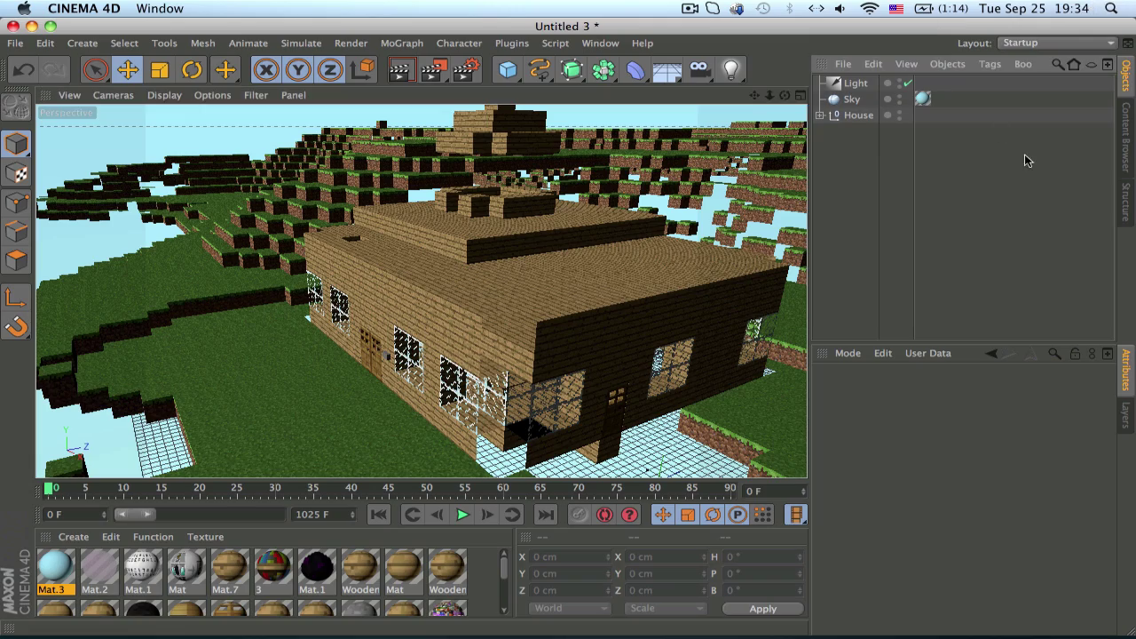
left_click_drag(678, 71, 1001, 199)
middle_click_drag(517, 302, 513, 242, "alt")
mouse_move(513, 229)
left_mouse_down("alt")
mouse_move(388, 307)
mouse_move(599, 163)
mouse_move(414, 376)
mouse_move(365, 129)
mouse_move(399, 263)
mouse_move(525, 235)
left_mouse_up("alt")
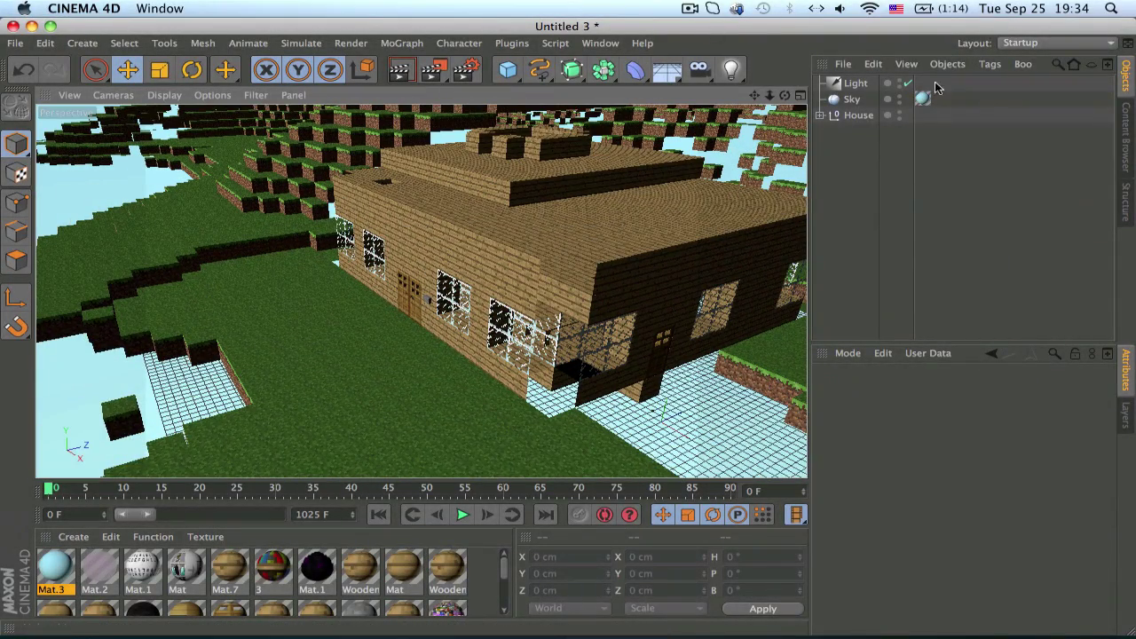
left_click(856, 86)
left_click(856, 85)
left_click(852, 99, "shift")
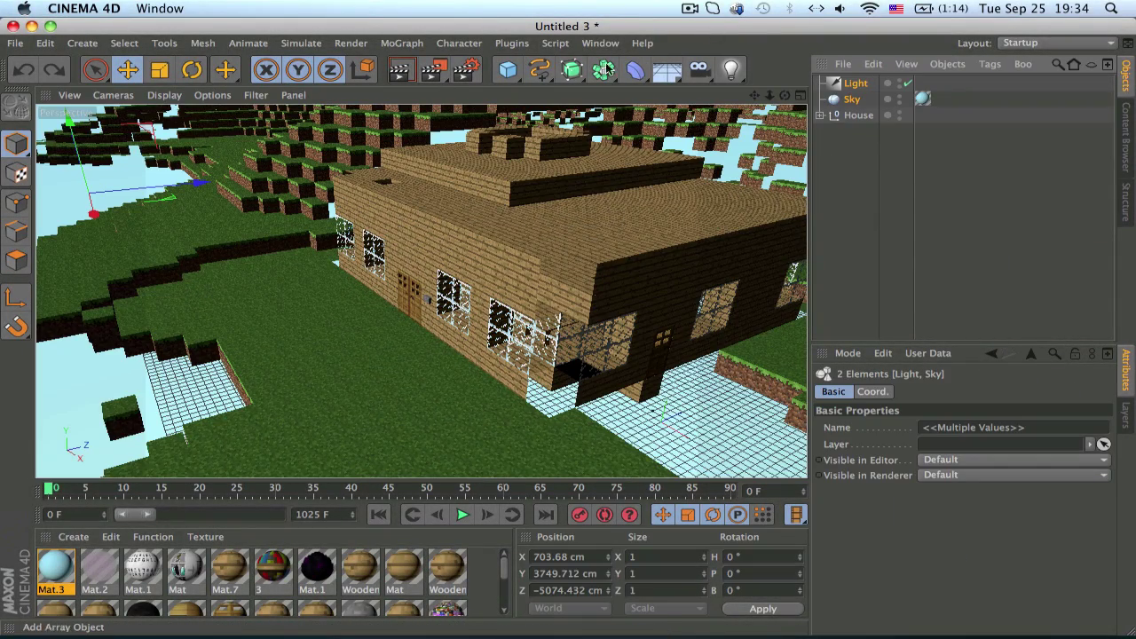
Add a spot light and move it up in front of the house to about Y 3574 cm, Z -4920 cm
left_click_drag(728, 71, 799, 92)
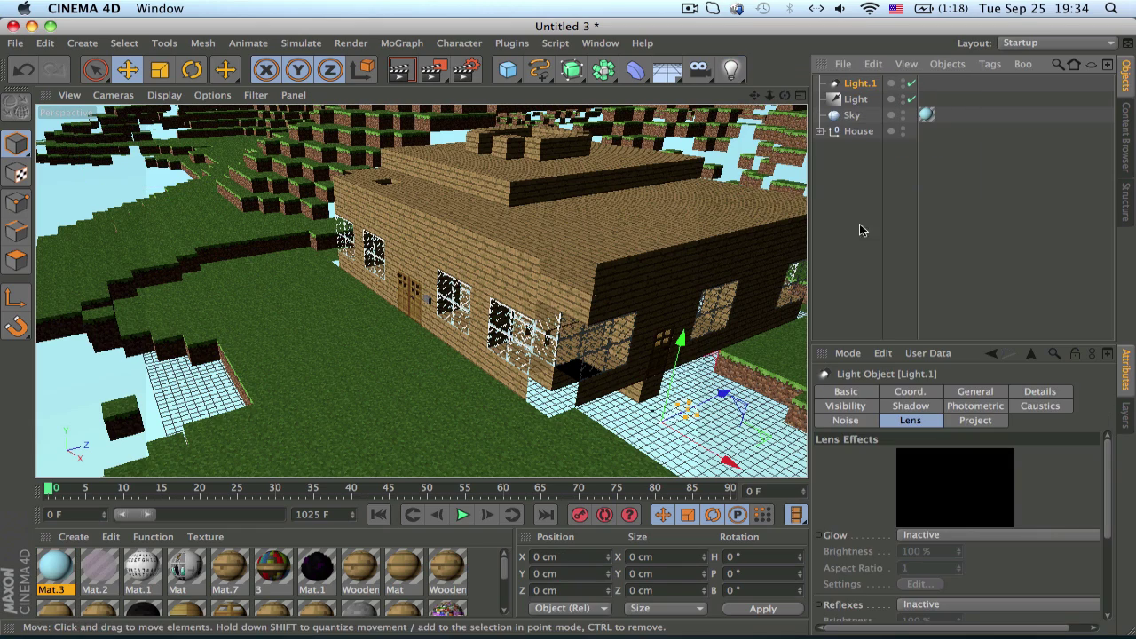
scroll(541, 328, "down", 5)
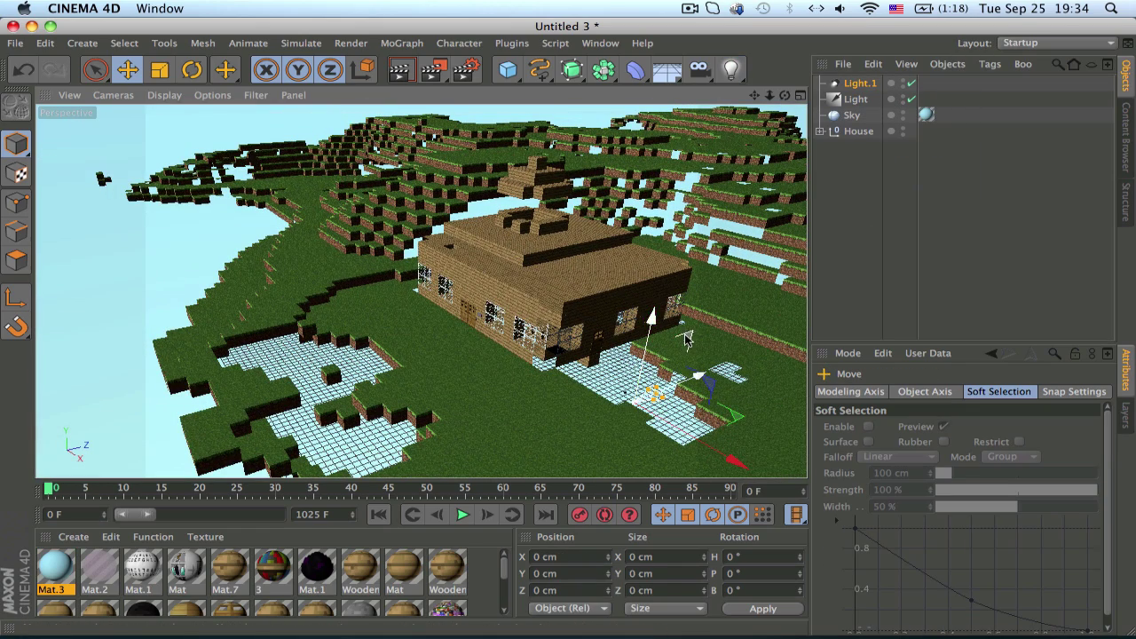
left_click_drag(670, 327, 335, 183)
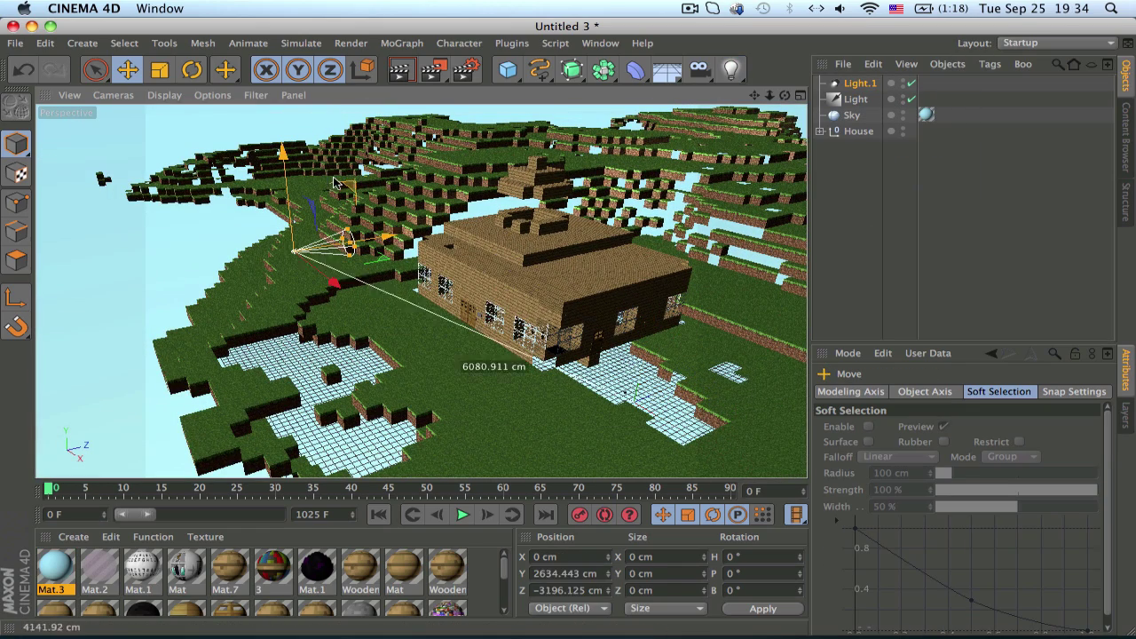
Set the infinite light's shadow type to Shadow Maps (Soft)
left_click(855, 101)
left_click_drag(675, 257, 794, 381, "alt")
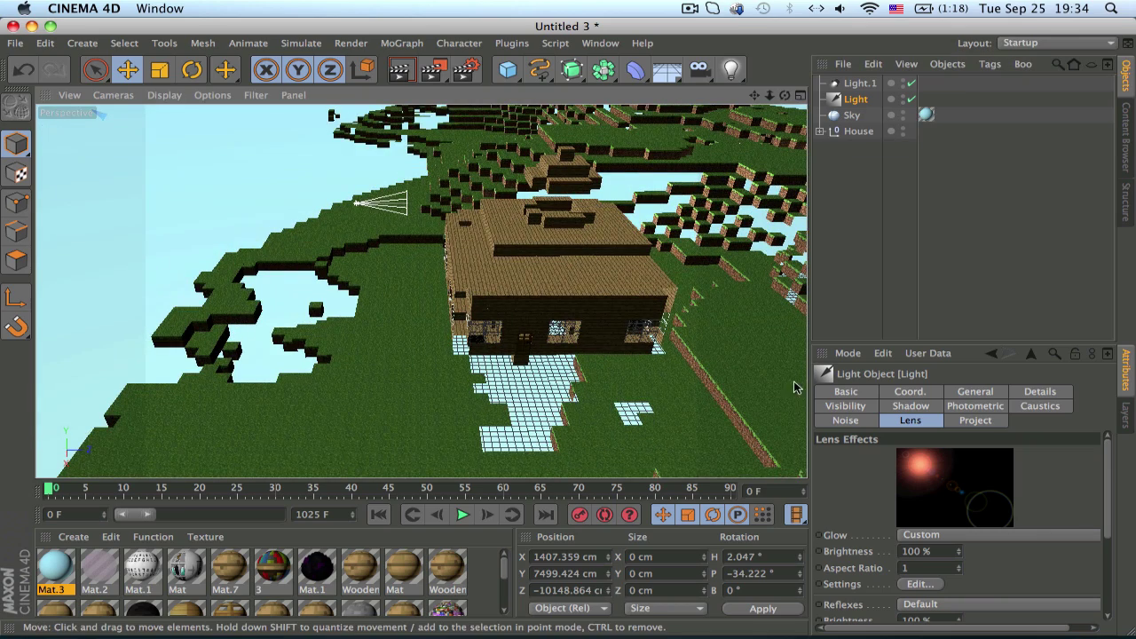
left_click(937, 408)
left_click(936, 454)
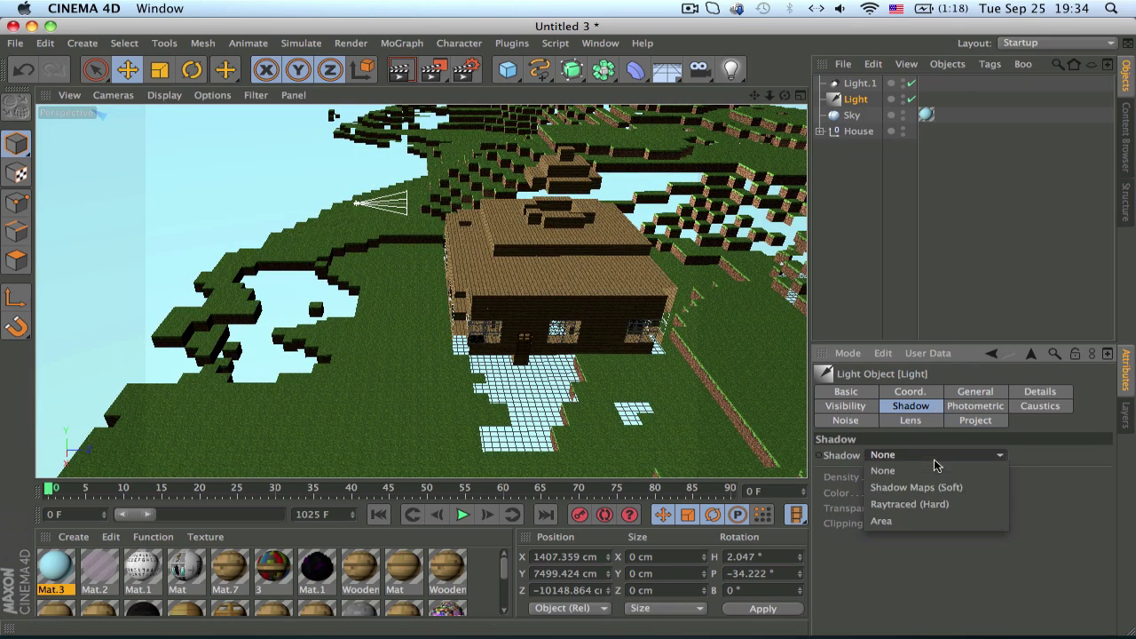
left_click(943, 488)
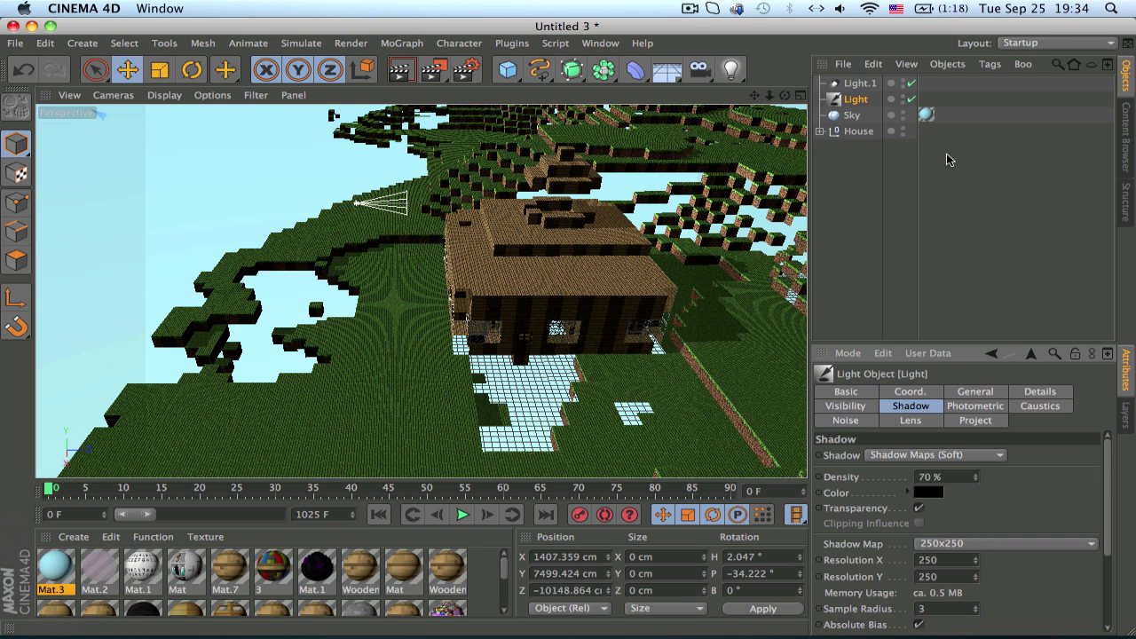
Set the render output to 1280 x 720 pixels at a frame rate of 24
left_click(852, 115)
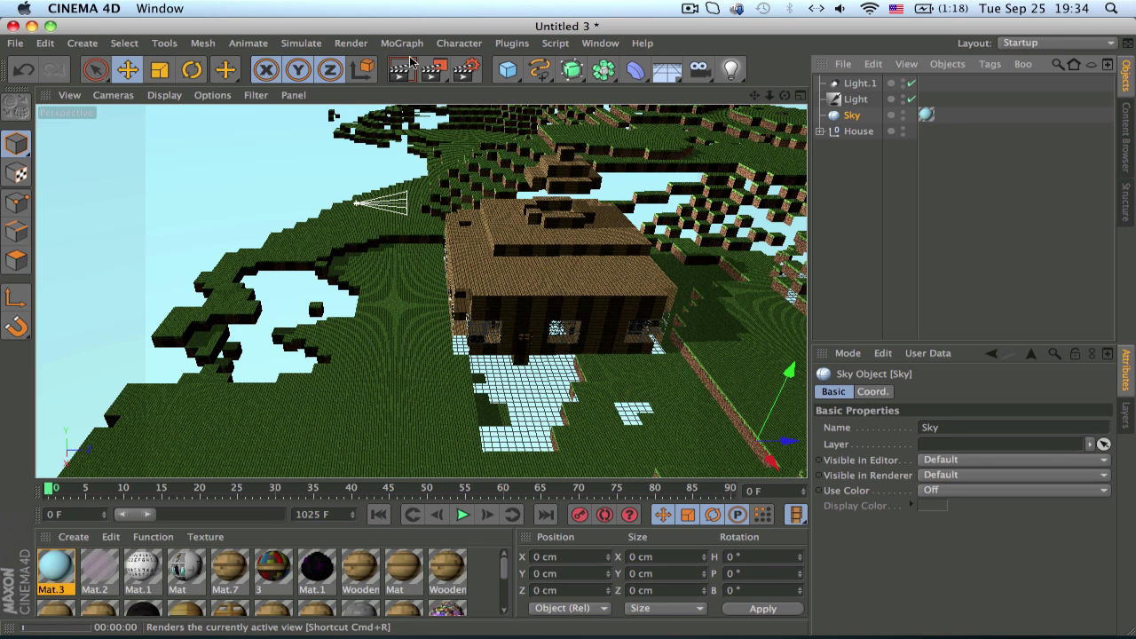
left_click(465, 69)
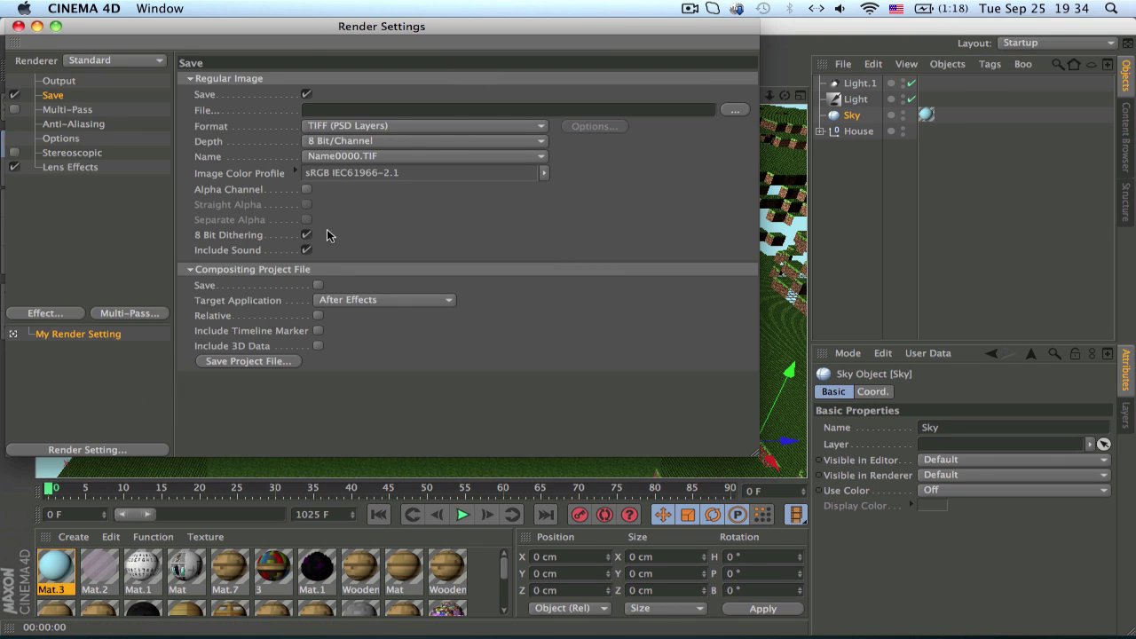
left_click(58, 80)
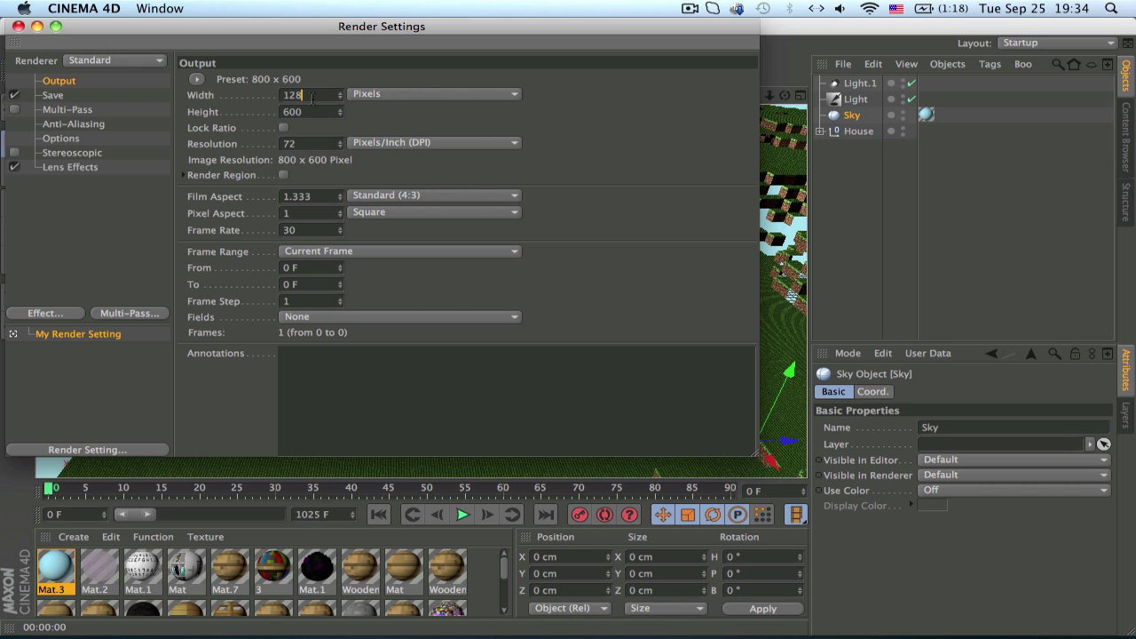
type("0")
key("Tab")
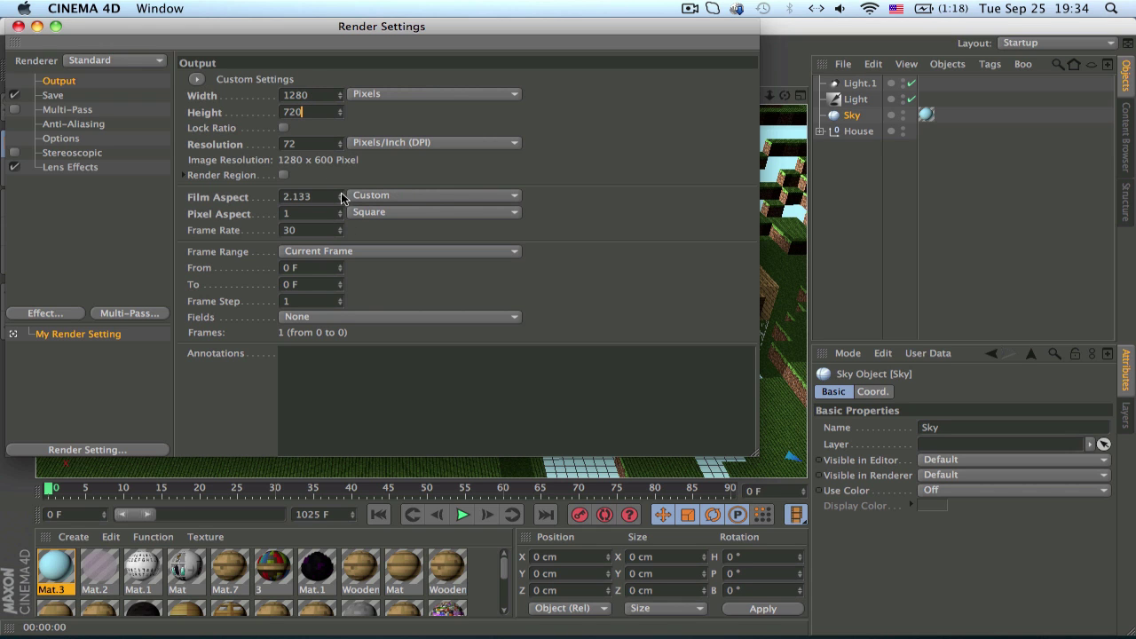
type("720")
double_click(306, 232)
type("24")
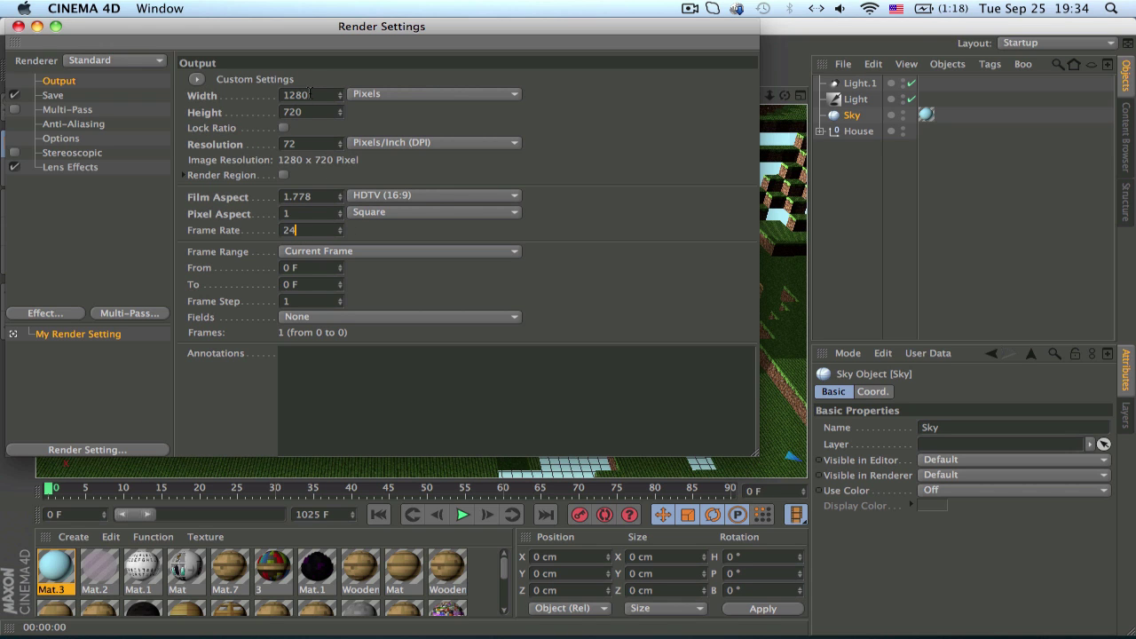
double_click(310, 94)
Set the render's save format to RPF and its output file to OFUHAISJ on the Desktop
left_click(51, 96)
left_click(55, 123)
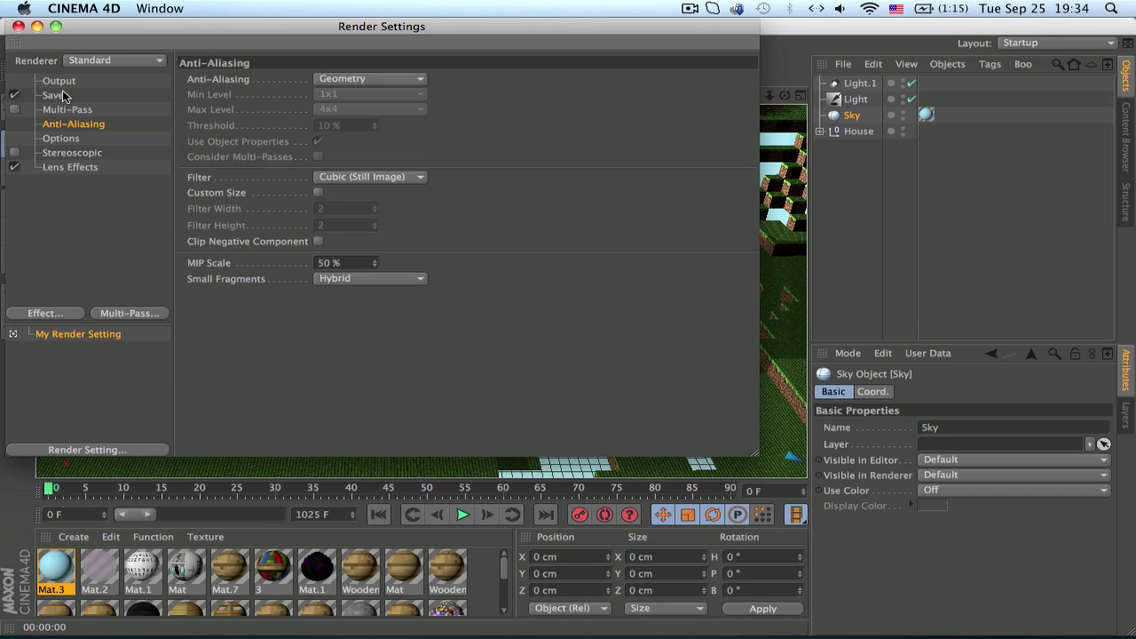
left_click(51, 95)
left_click(497, 141)
left_click(490, 125)
left_click(490, 125)
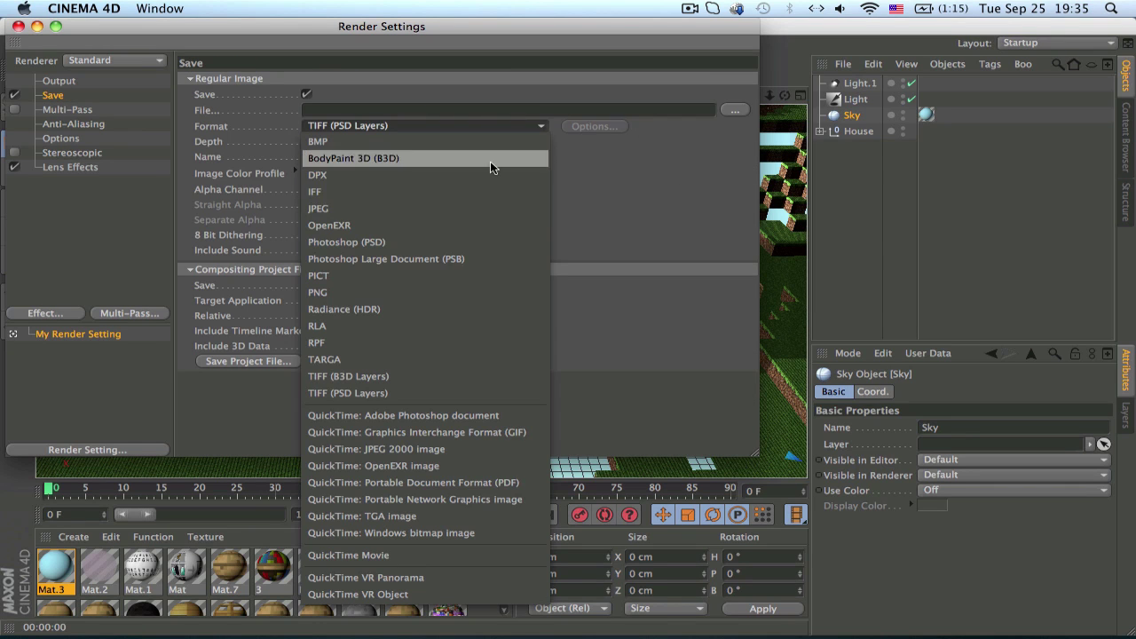
left_click(489, 343)
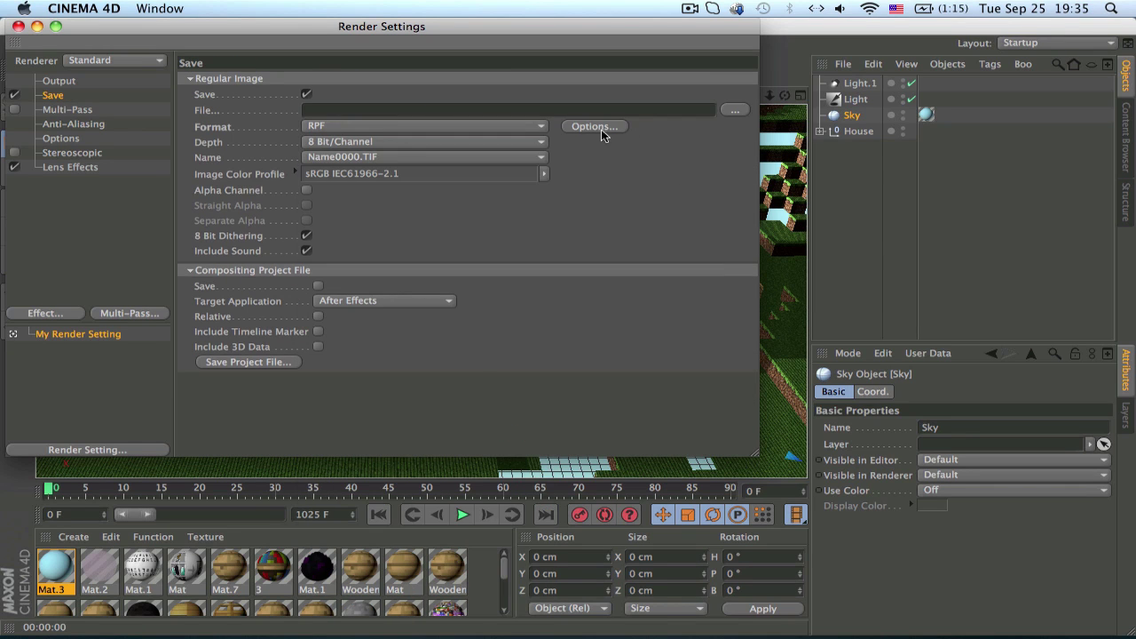
left_click(735, 110)
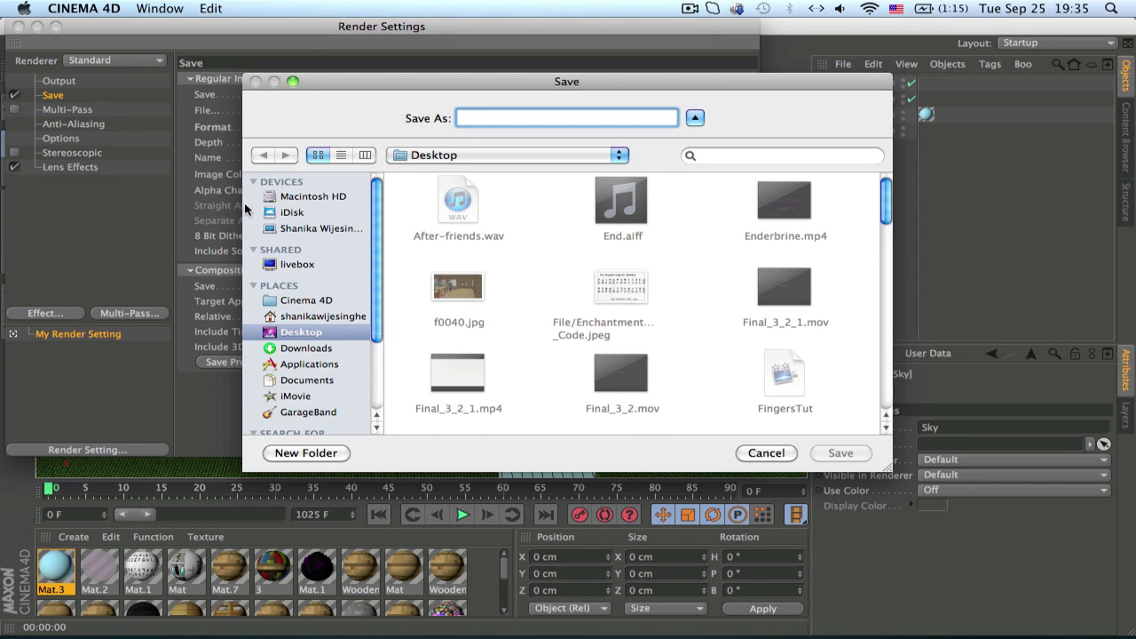
type("OFUHAISJ")
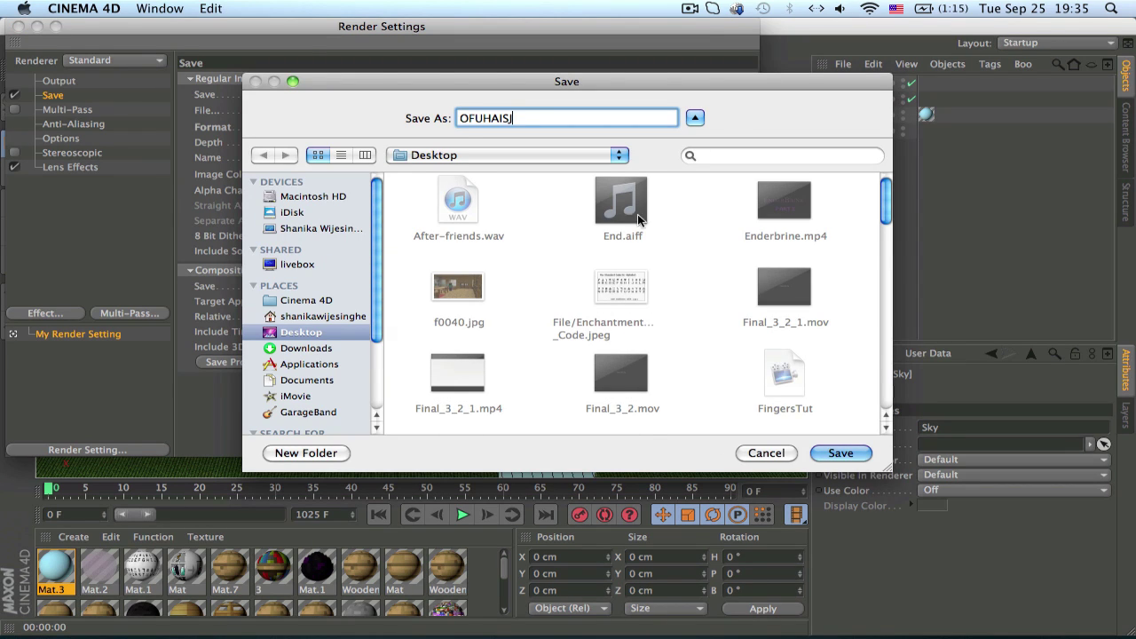
left_click(840, 455)
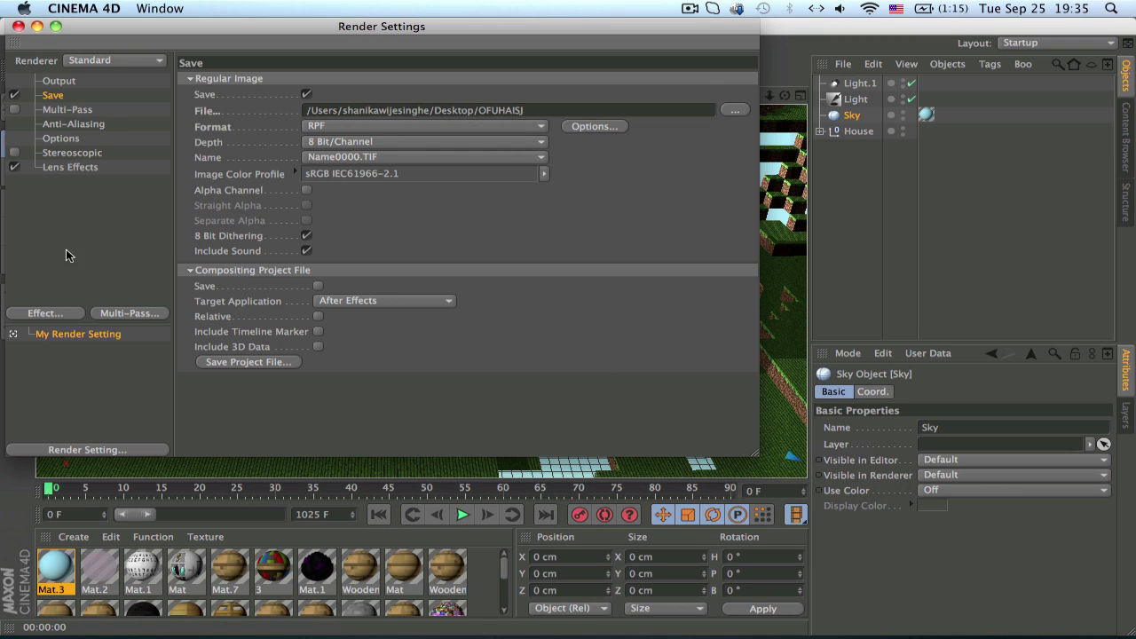
Add the Global Illumination and Ambient Occlusion render effects, with an occlusion maximum ray length of 180 cm
left_click(52, 313)
left_click(124, 426)
left_click(61, 313)
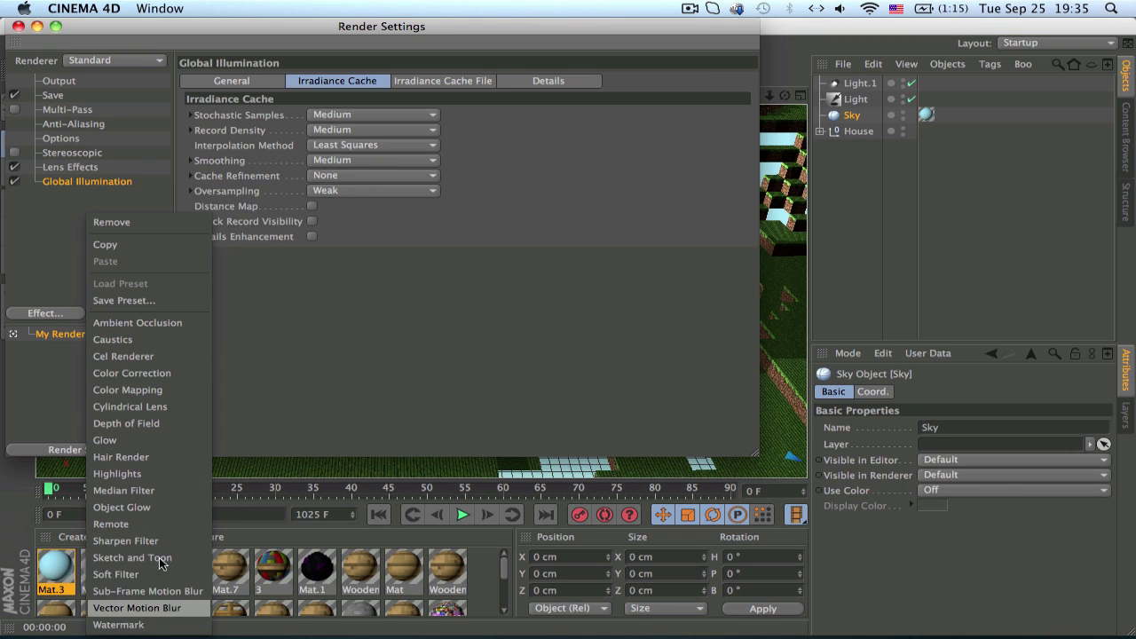
left_click(156, 323)
double_click(322, 158)
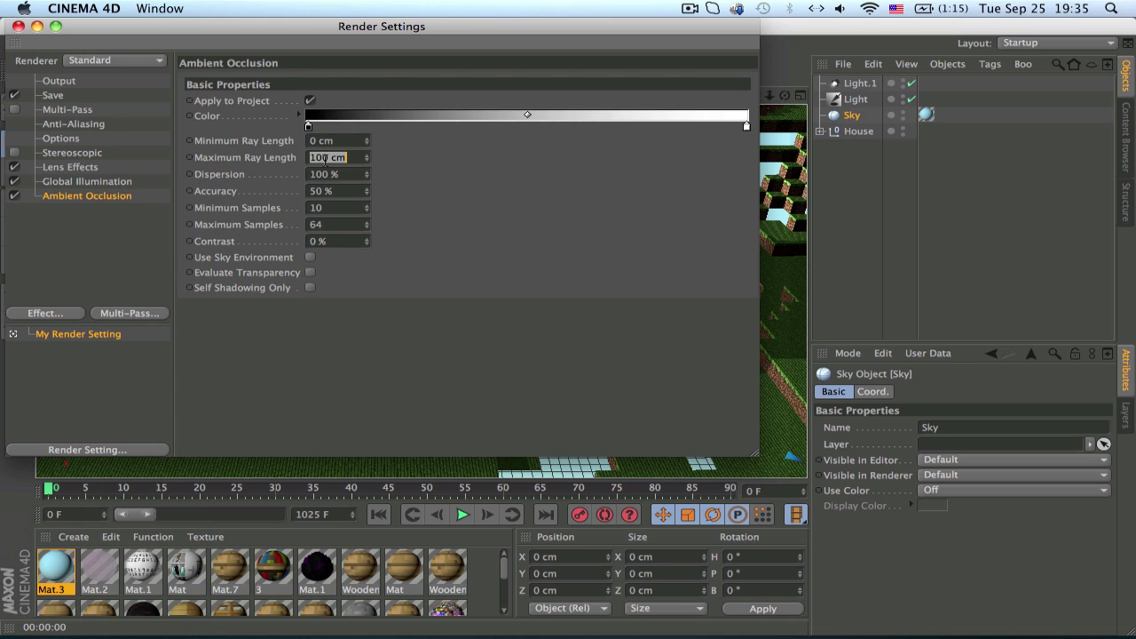
type("180")
Set Global Illumination's irradiance cache to Low stochastic samples, Low record density and Weak smoothing, and close the render settings
left_click(88, 181)
left_click(378, 114)
left_click(375, 167)
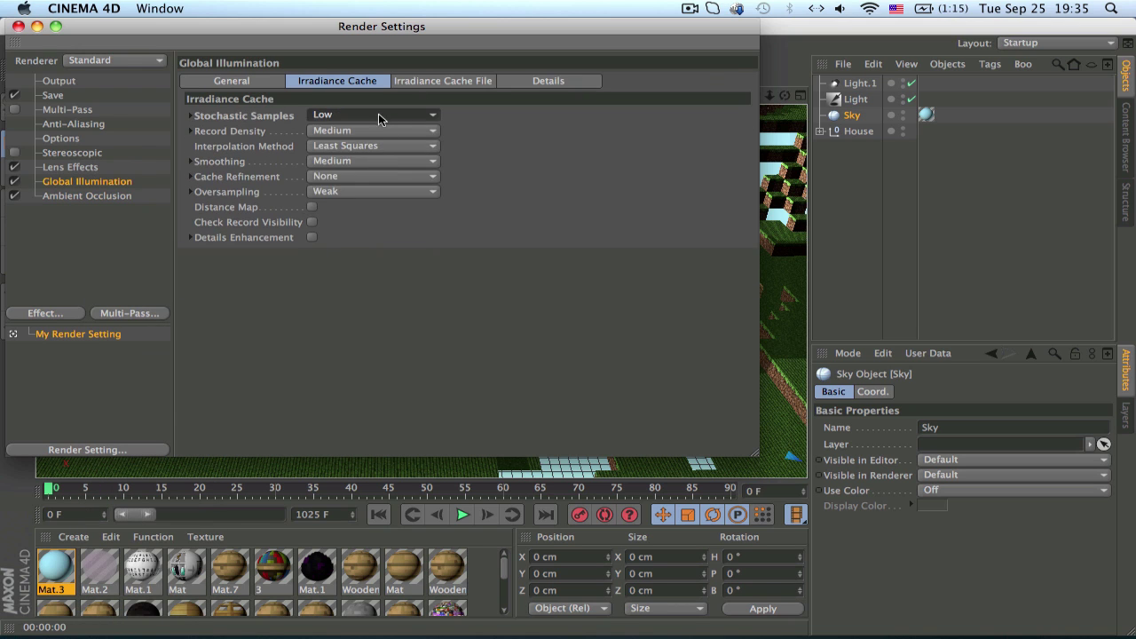
left_click(382, 116)
left_click(371, 120)
left_click(375, 130)
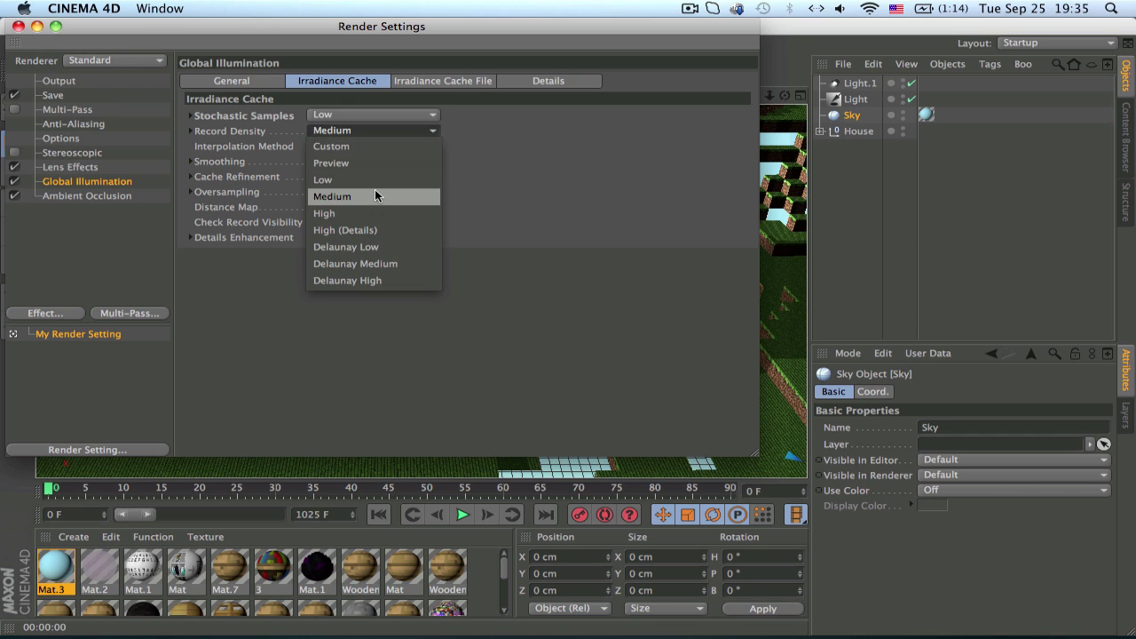
left_click(366, 163)
left_click(360, 132)
left_click(352, 181)
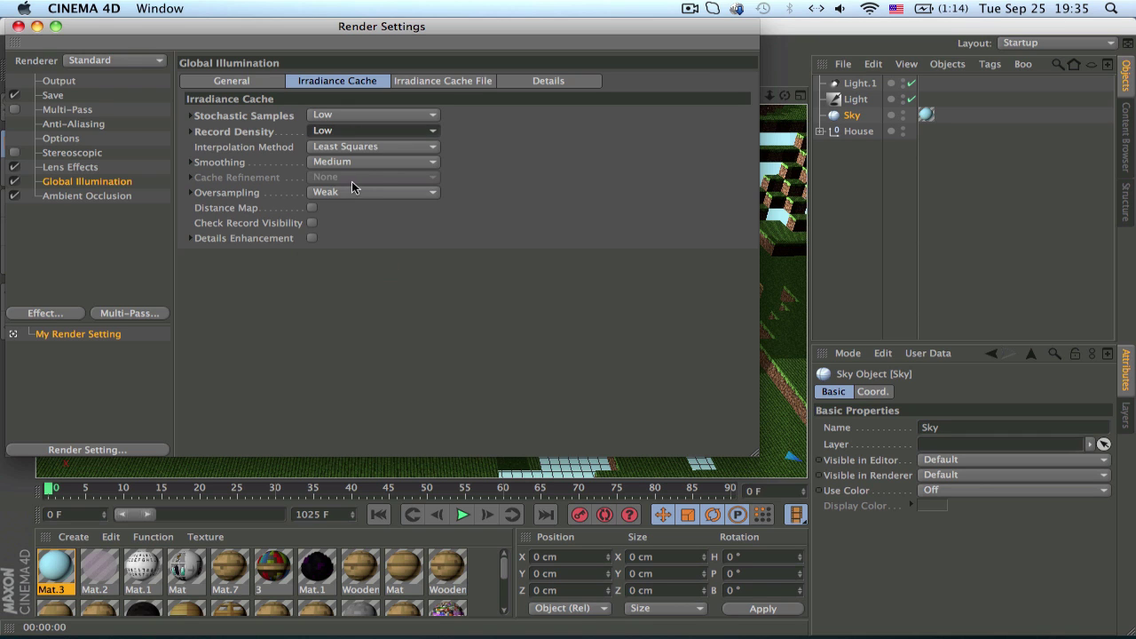
left_click(355, 162)
left_click(351, 210)
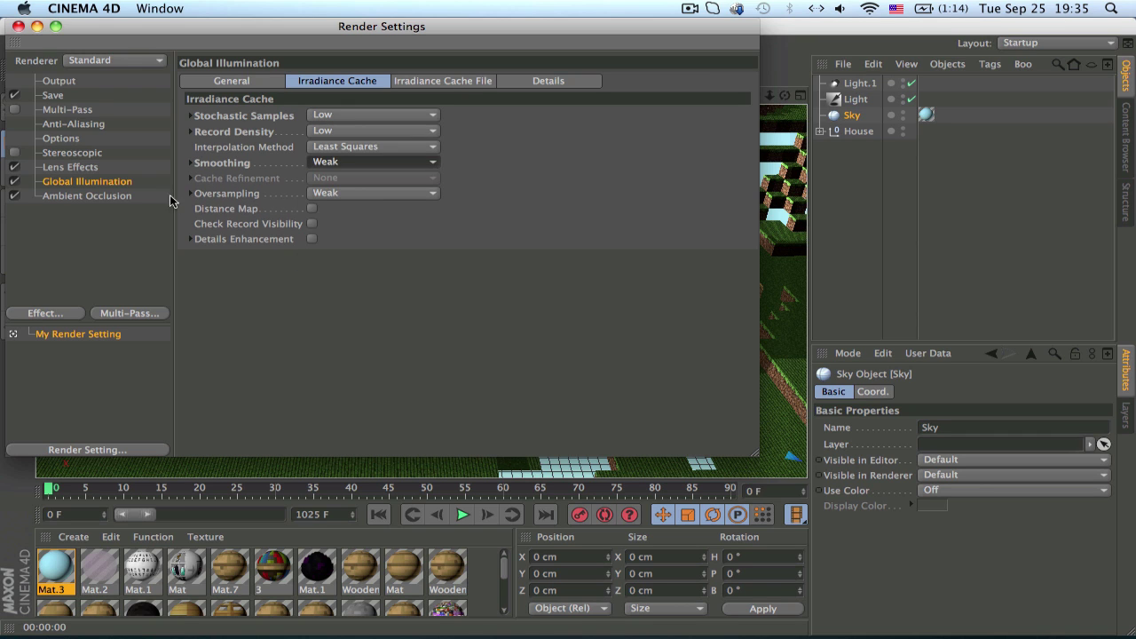
left_click(79, 169)
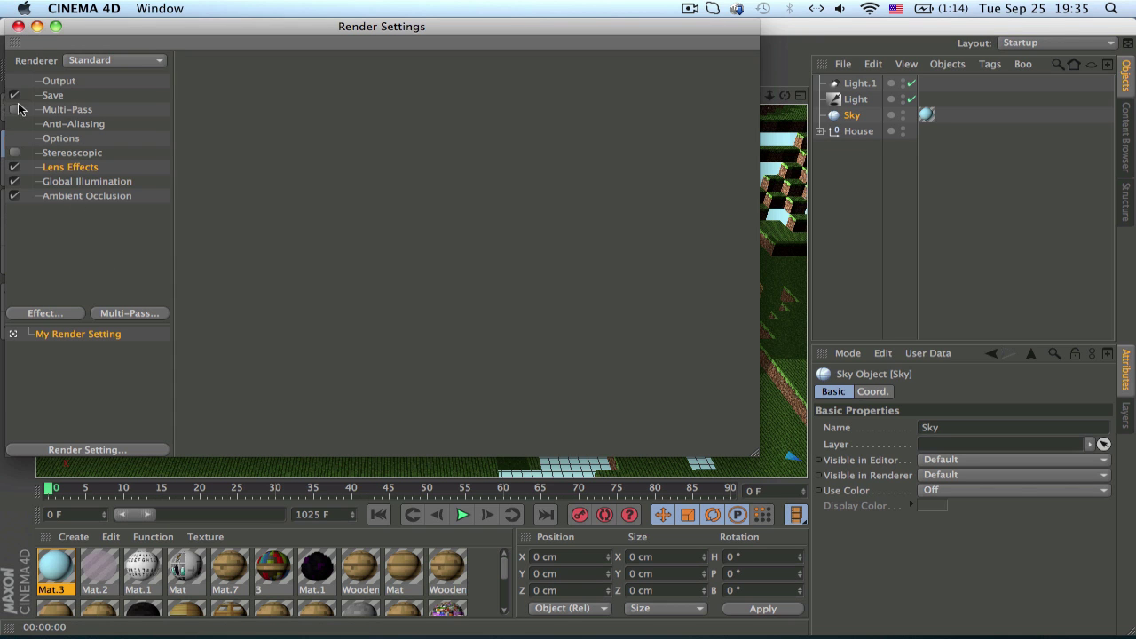
left_click(18, 25)
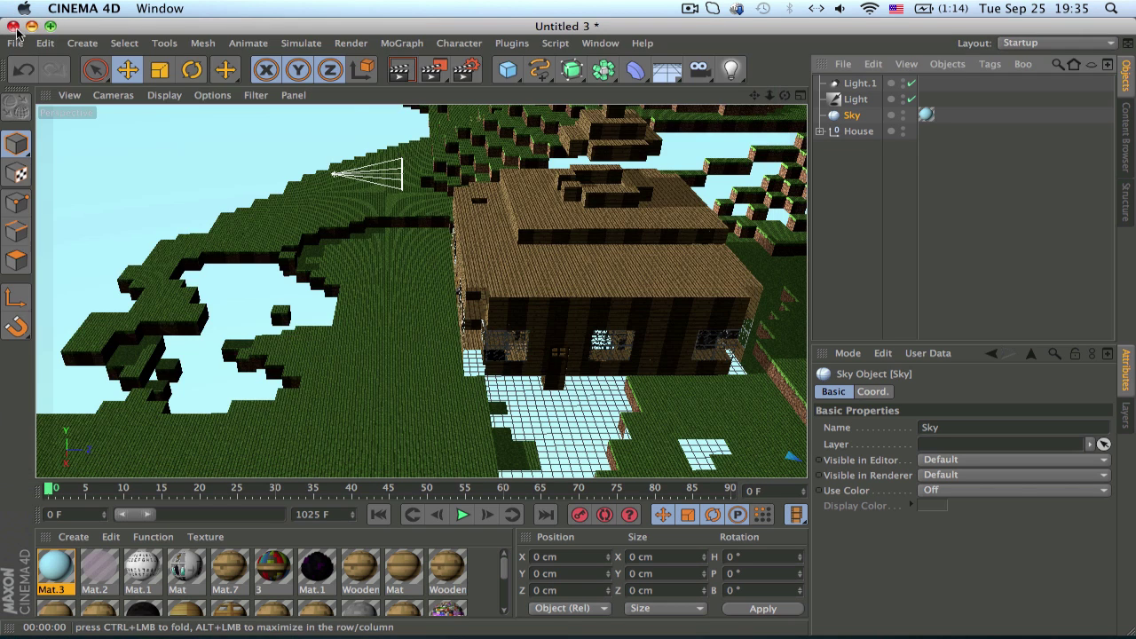
Look through the spot light as the active camera and aim it at the house's double doors, pitched about -27°
left_click(391, 184)
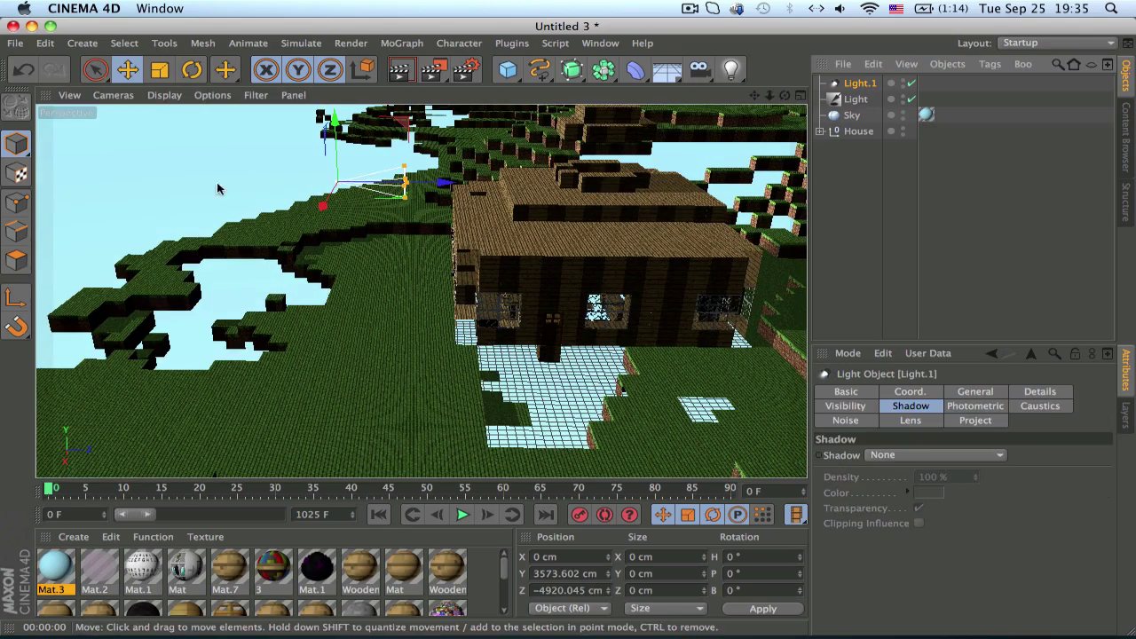
left_click(113, 95)
left_click(144, 149)
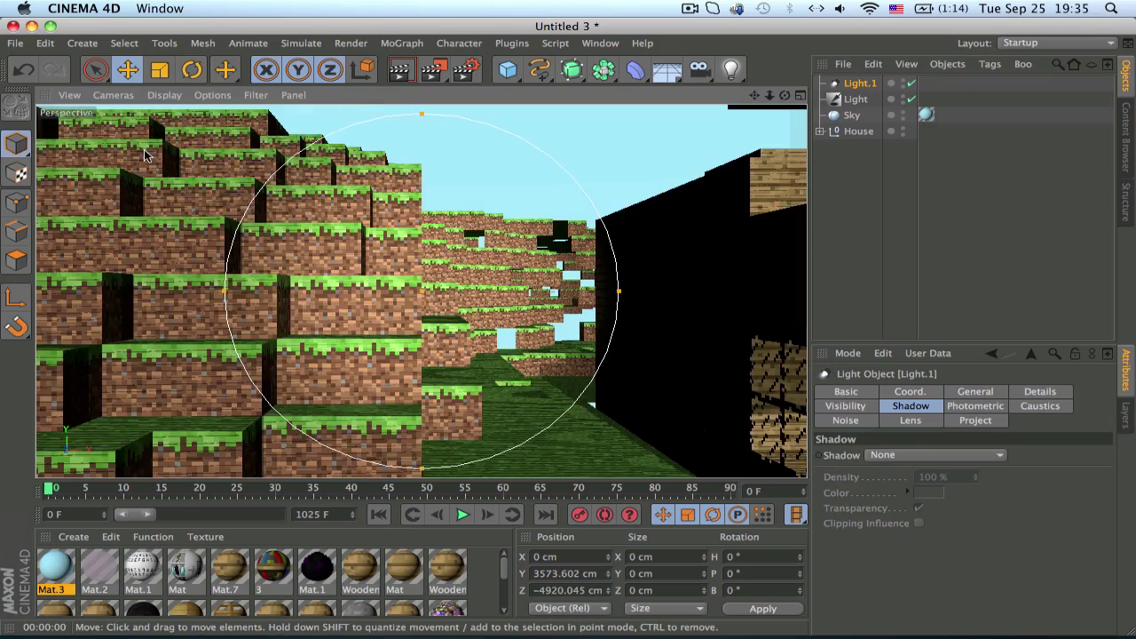
left_click_drag(575, 329, 588, 350, "alt")
middle_click_drag(588, 349, 364, 275, "alt")
left_click_drag(409, 315, 440, 270, "alt")
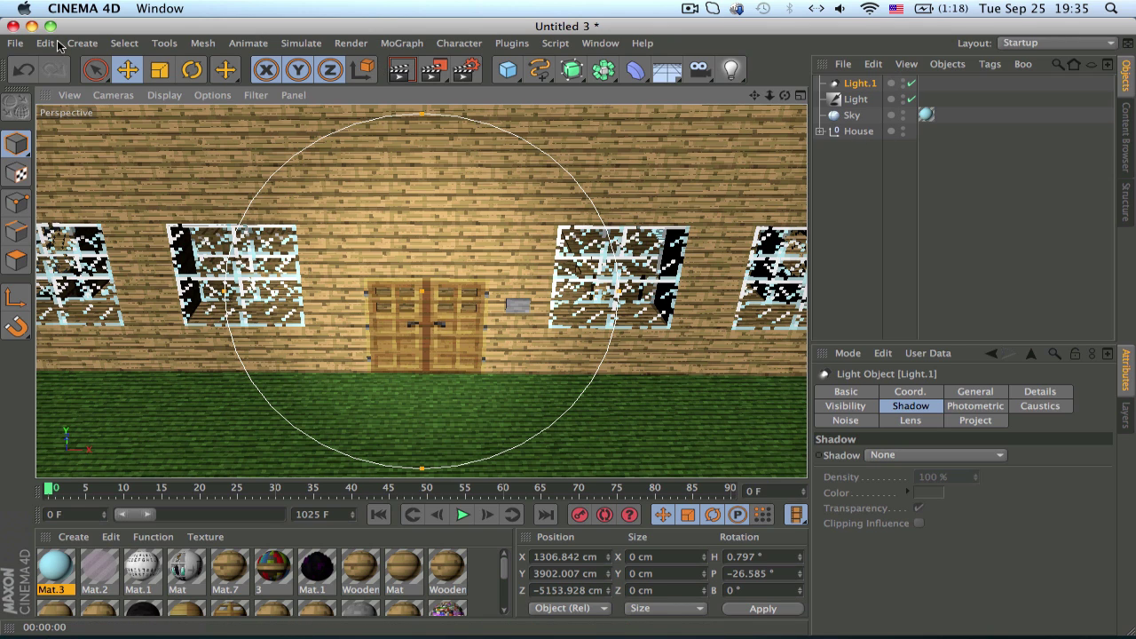
Switch back to the default camera and move the spot light along its beam toward the house, to about Z -4649 cm
left_click(120, 95)
mouse_move(178, 135)
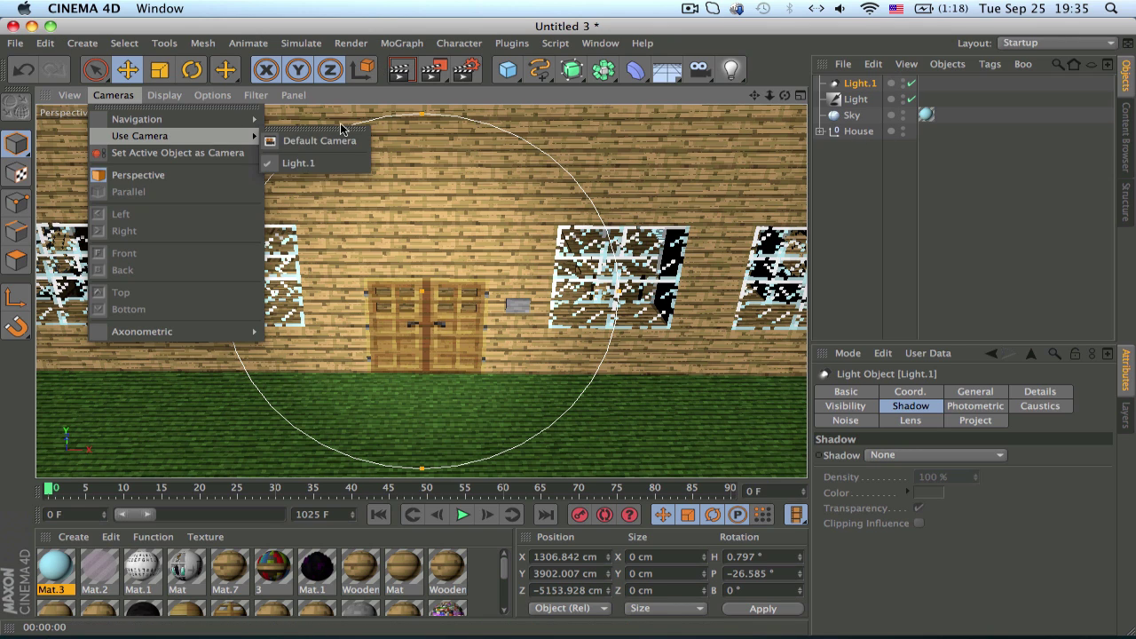
left_click(342, 140)
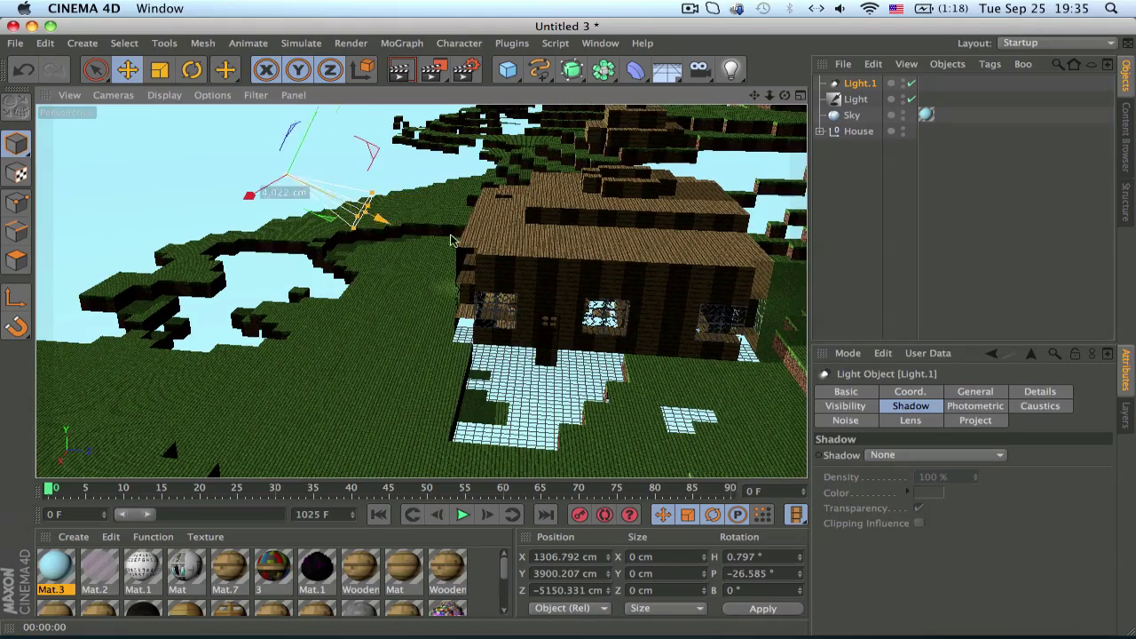
left_click_drag(451, 240, 462, 253)
left_click_drag(538, 258, 509, 228, "alt")
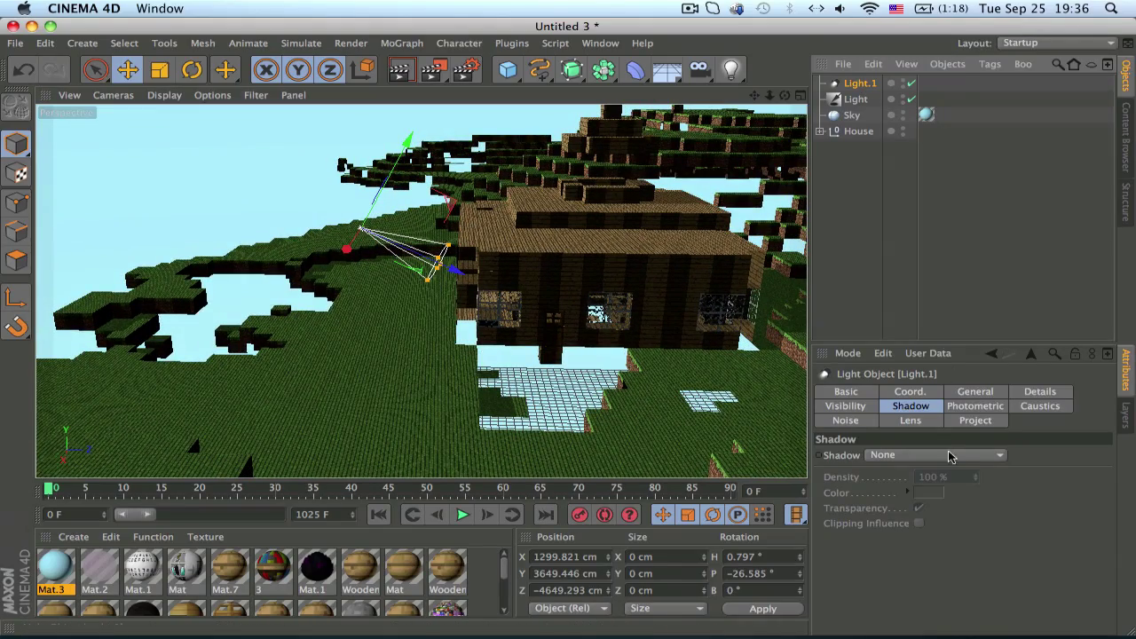
Set the spot light's visible light to Volumetric
left_click(974, 421)
left_click(975, 407)
left_click(914, 409)
left_click(859, 408)
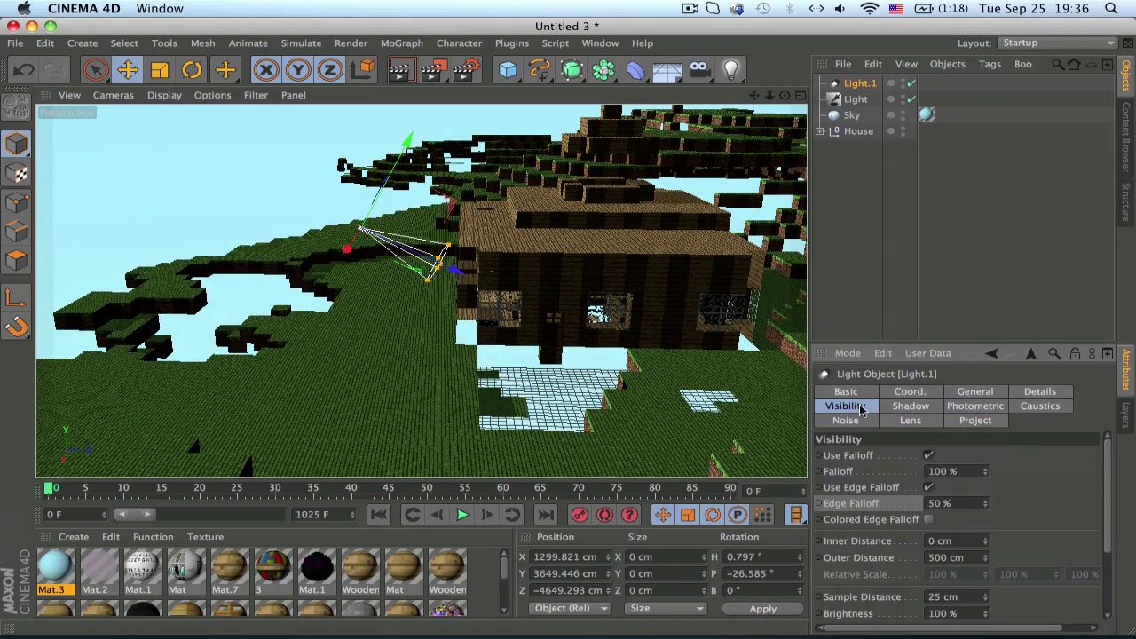
left_click(918, 409)
left_click(836, 406)
left_click(1017, 394)
left_click(971, 394)
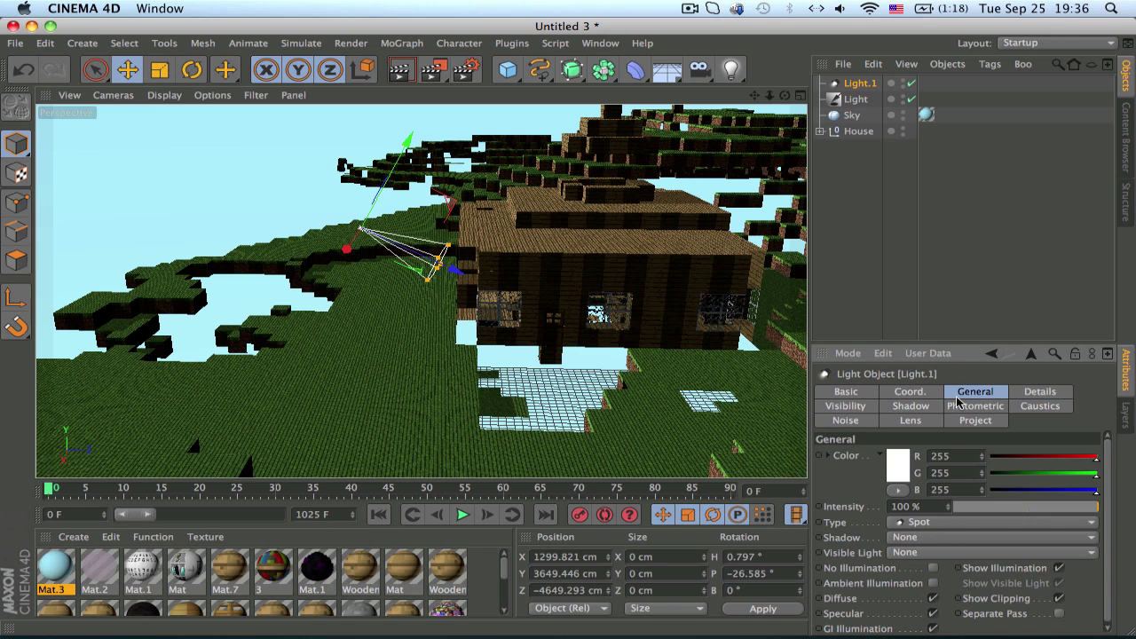
left_click(923, 552)
left_click(923, 586)
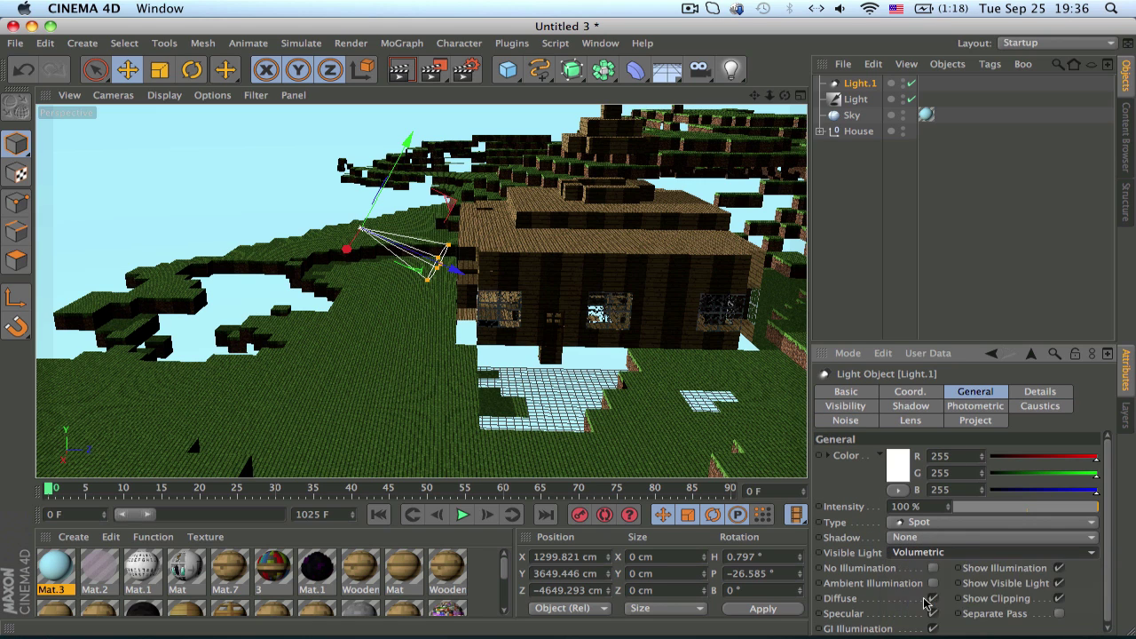
Widen the spot light's cone to a 58° inner and 119° outer angle, and set its aspect ratio to 0.41
left_click(1032, 408)
left_click(1033, 392)
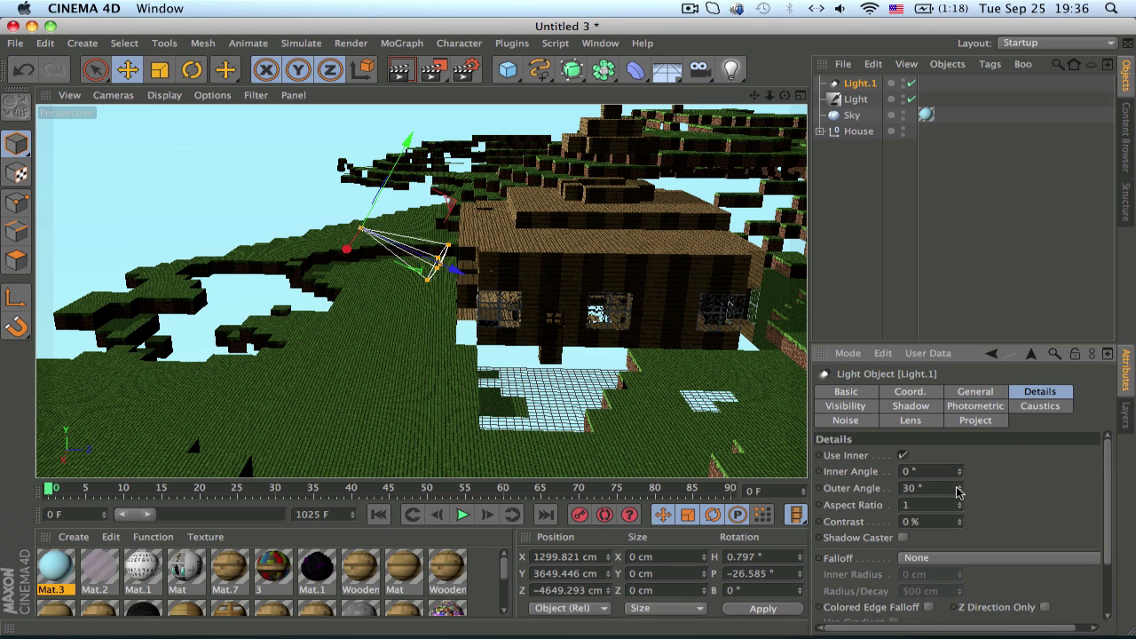
left_click_drag(959, 492, 959, 445)
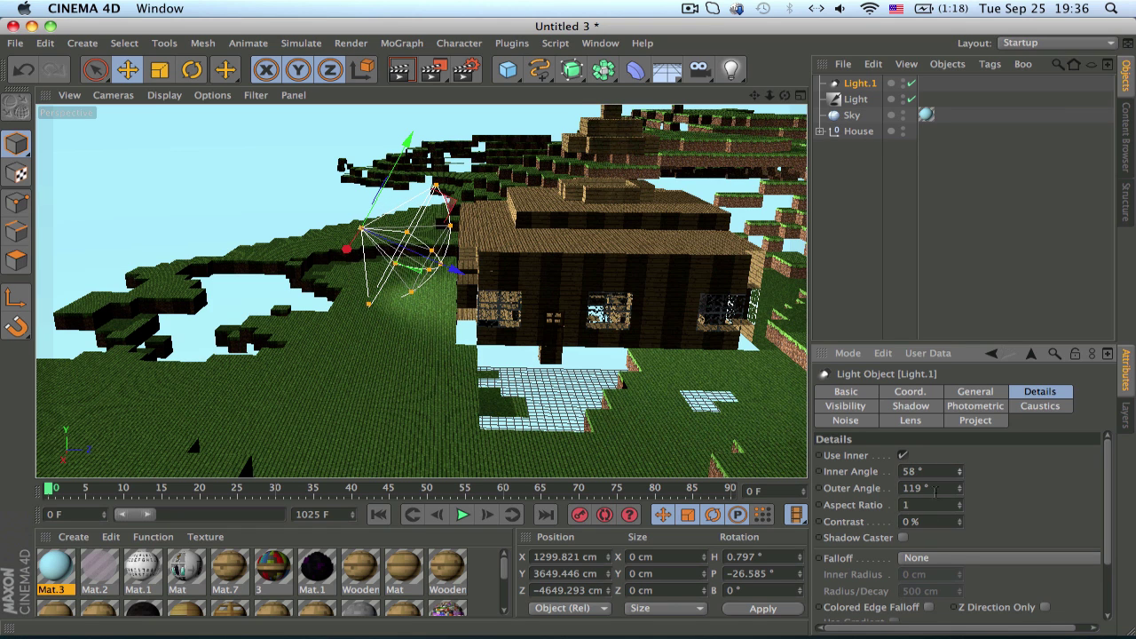
mouse_move(958, 504)
left_mouse_down()
mouse_move(958, 486)
mouse_move(960, 510)
left_mouse_up()
Select the house's window glass object and add a Compositing tag to it
left_click_drag(728, 355, 607, 303, "alt")
left_click(512, 322)
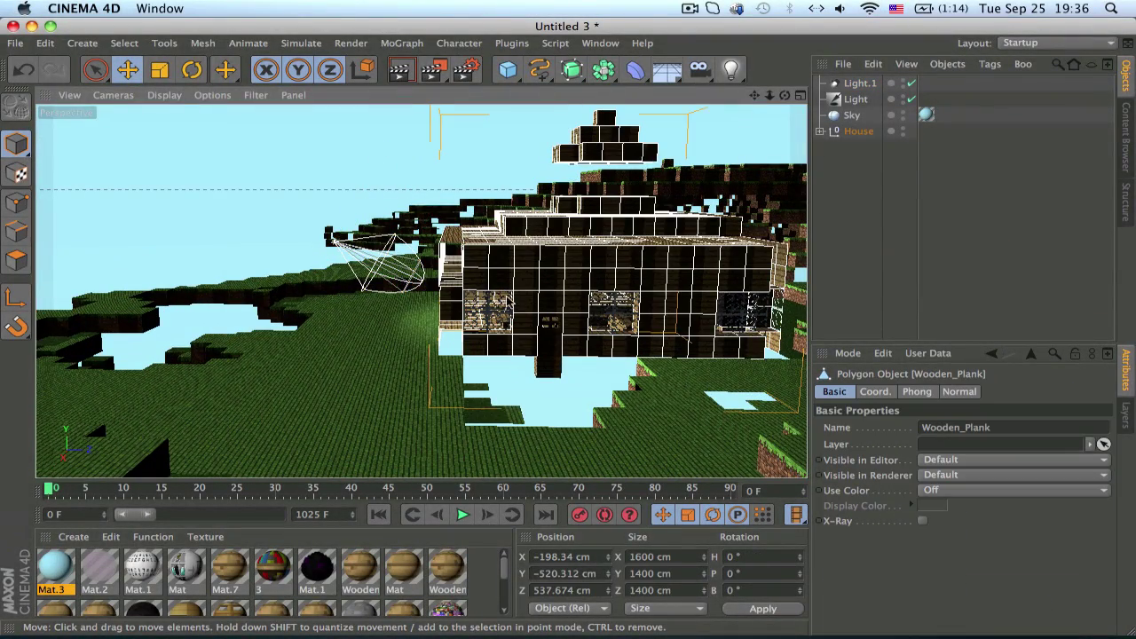
left_click(498, 315)
left_click(820, 131)
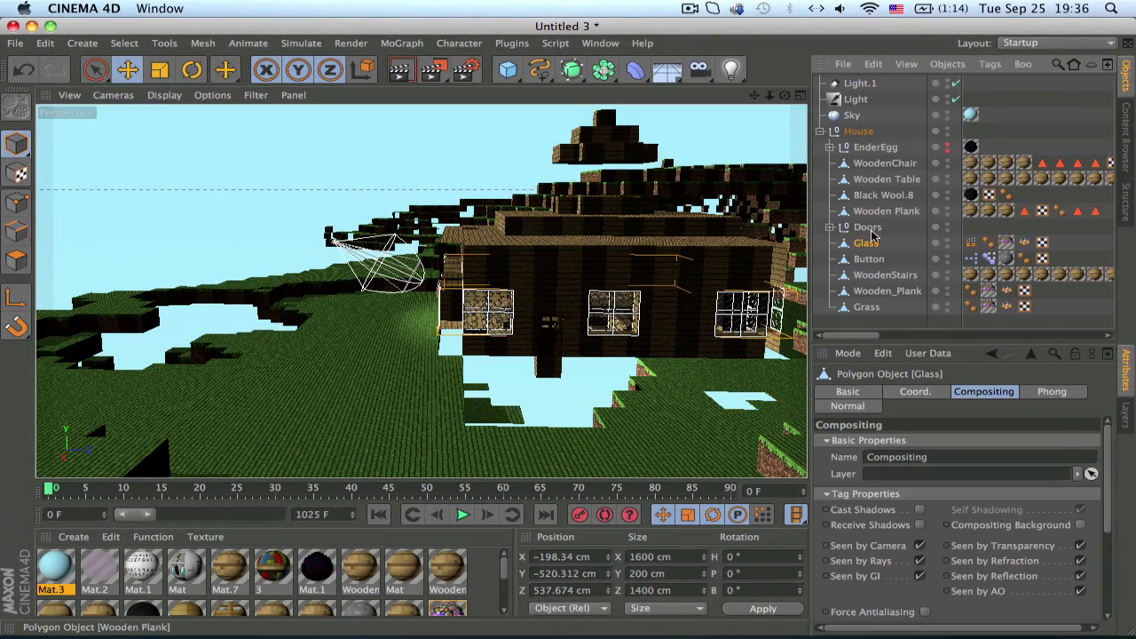
right_click(862, 253)
left_click(847, 240)
right_click(847, 245)
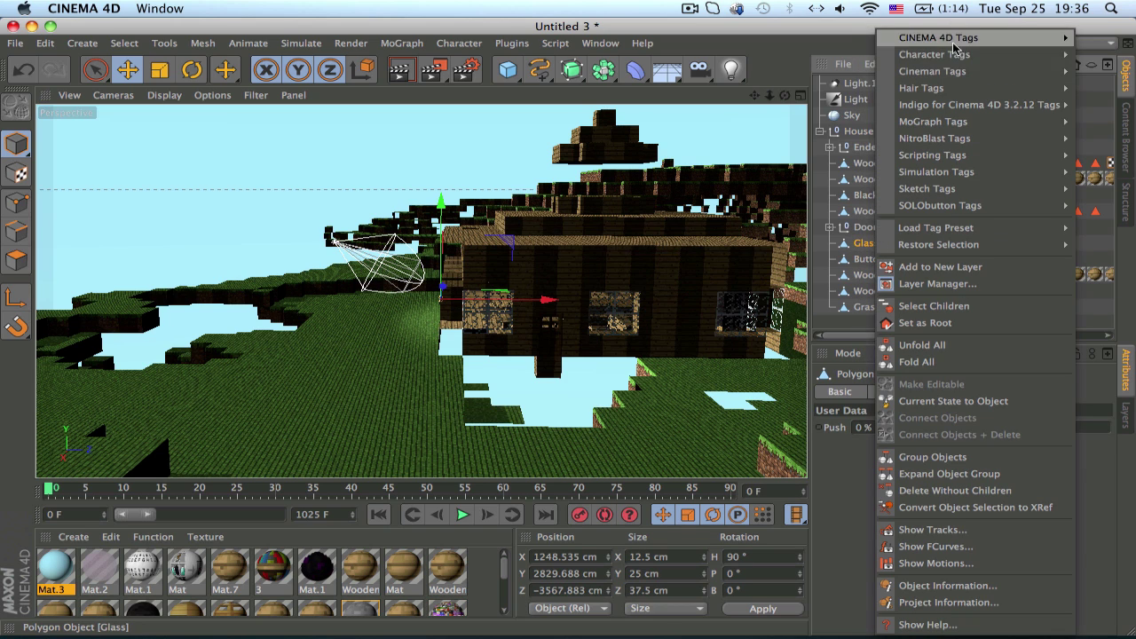
mouse_move(944, 38)
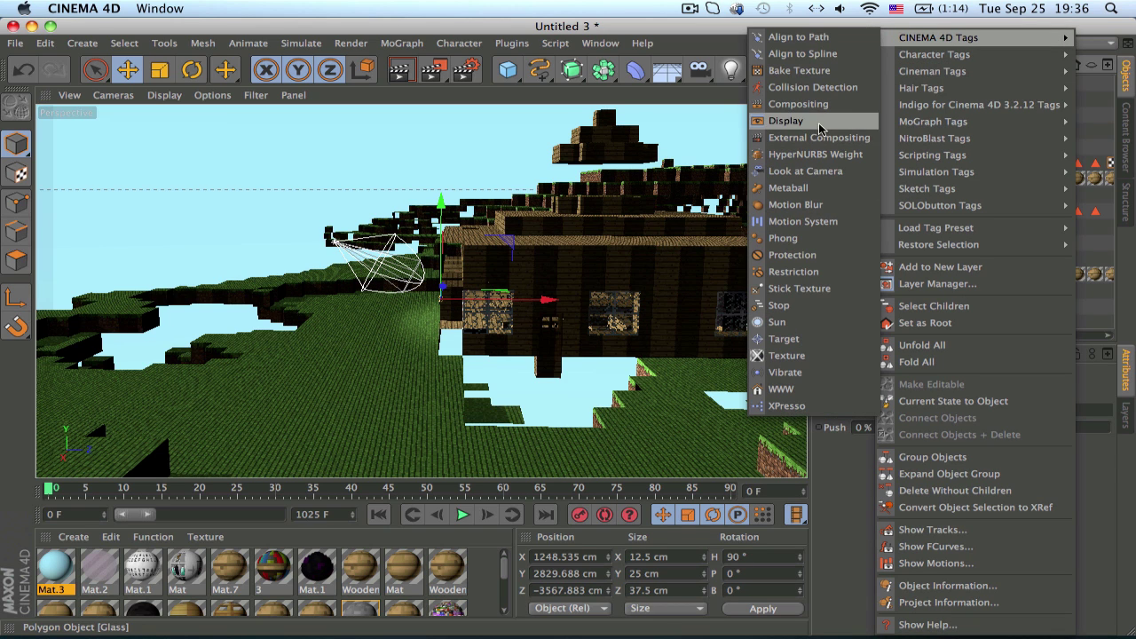
left_click(799, 104)
Disable Cast Shadows in the glass object's Compositing tag
left_click(882, 393)
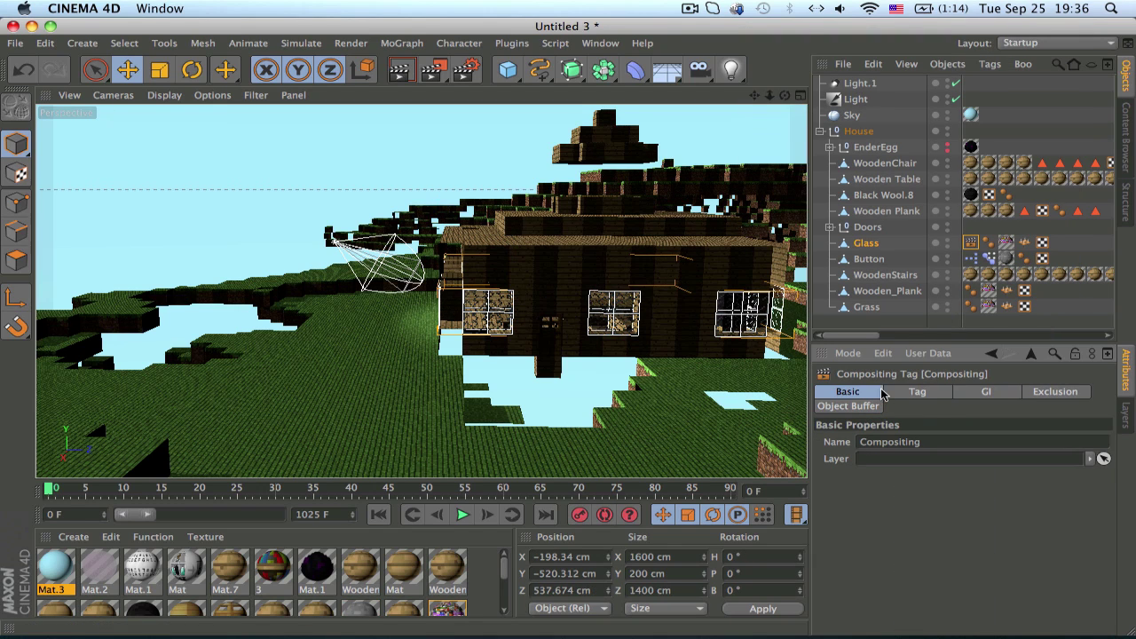
left_click(982, 395)
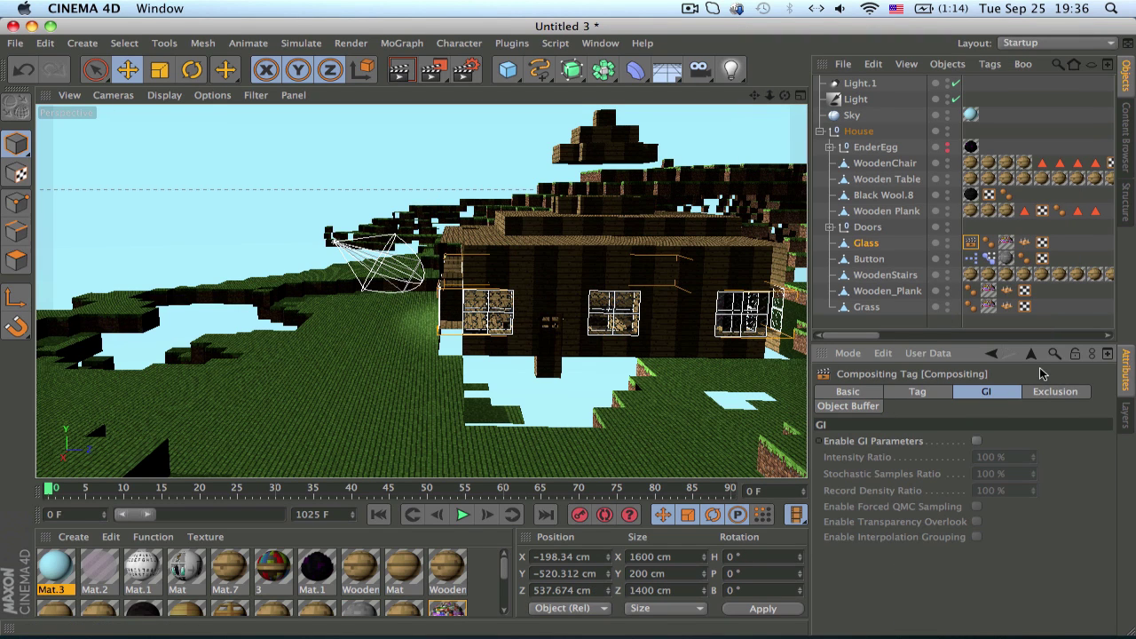
left_click(1052, 396)
left_click(869, 405)
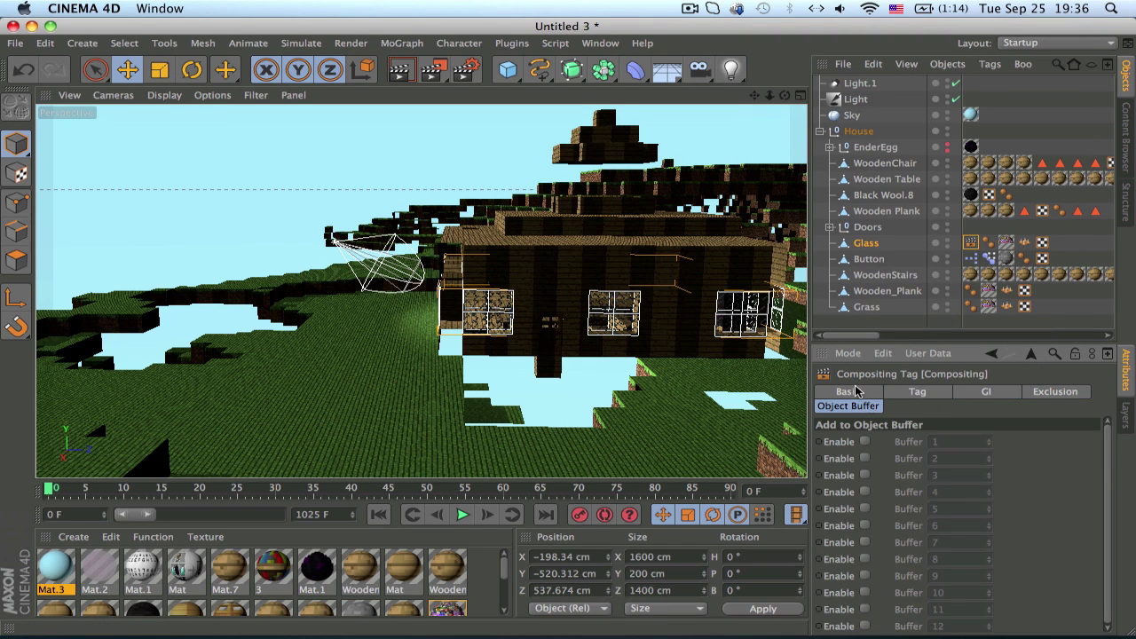
left_click(915, 392)
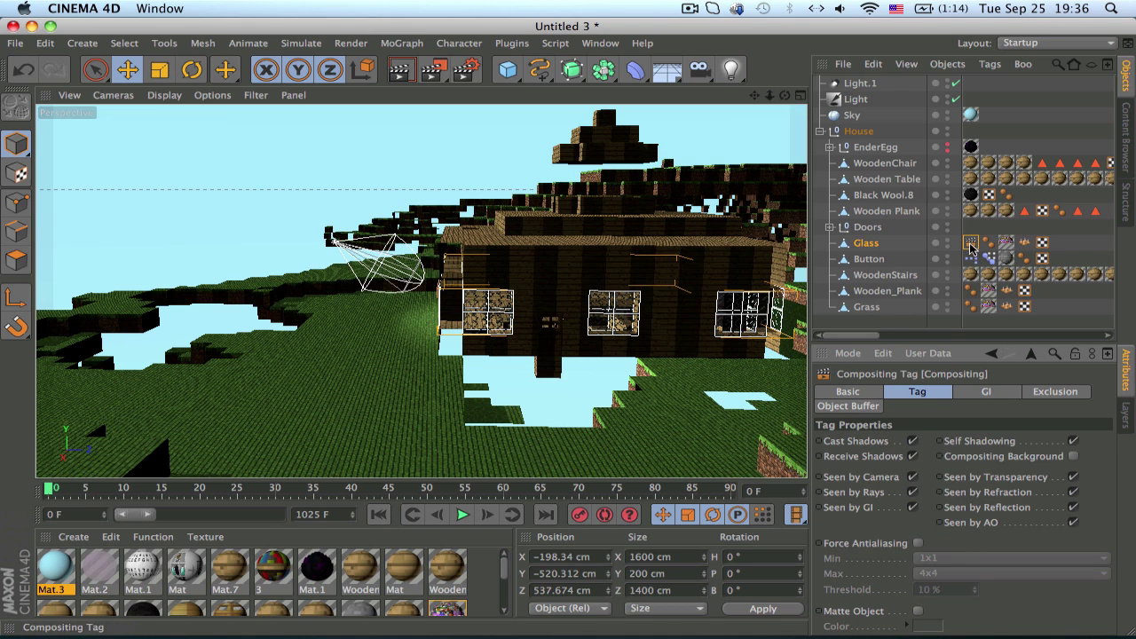
left_click(913, 442)
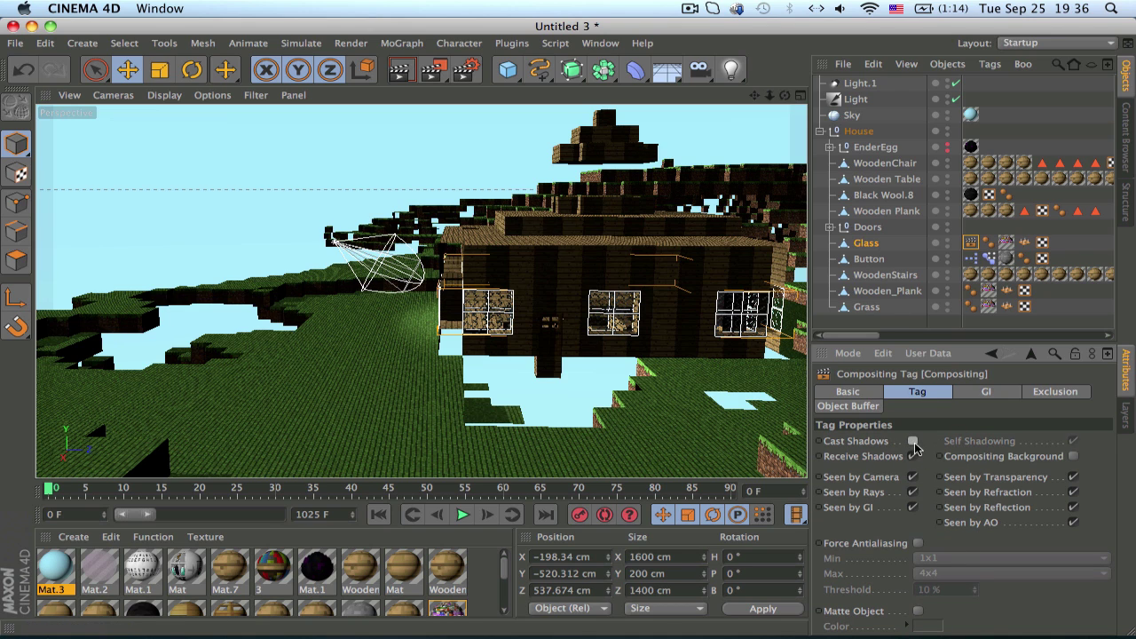
Add a Compositing tag to the Sky object and disable its Seen by GI option
left_click(1004, 144)
right_click(852, 117)
mouse_move(926, 37)
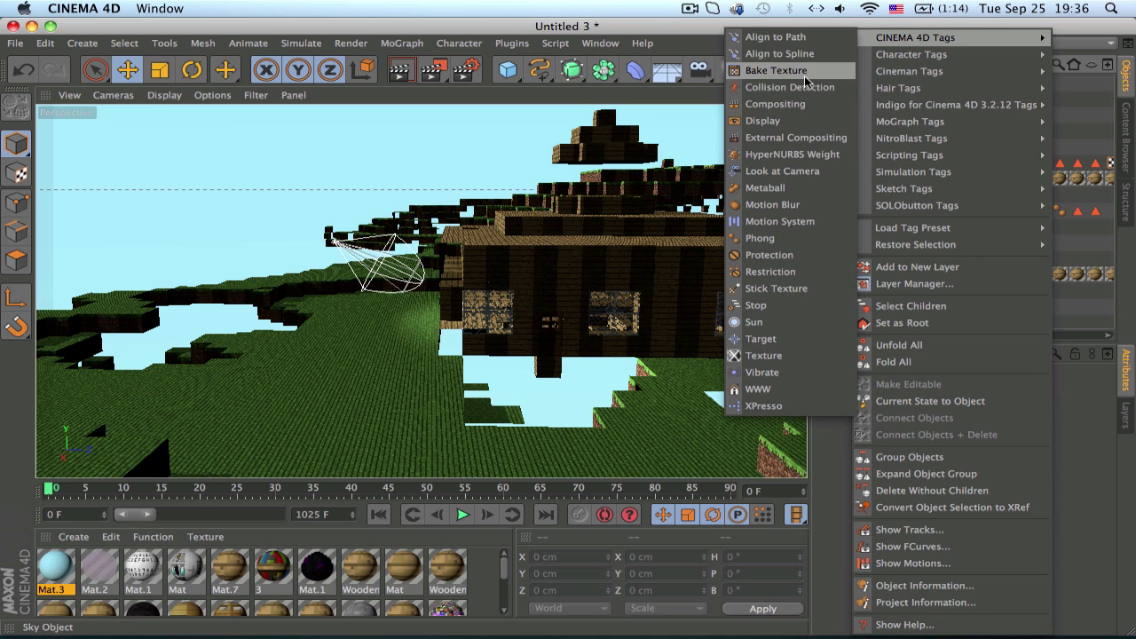
left_click(806, 107)
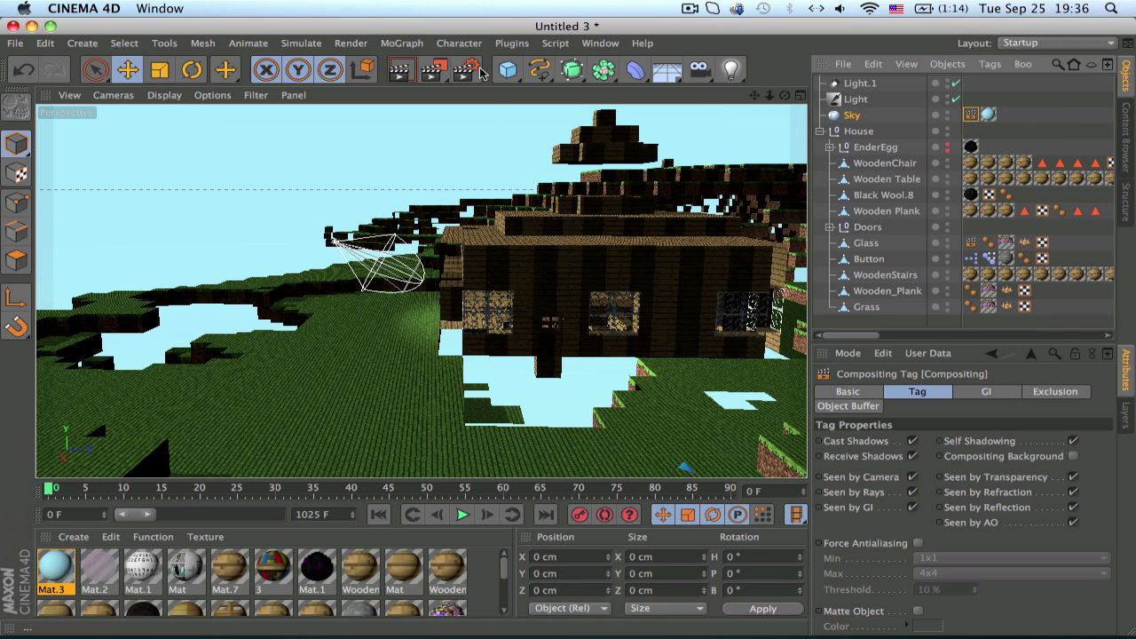
left_click(402, 73)
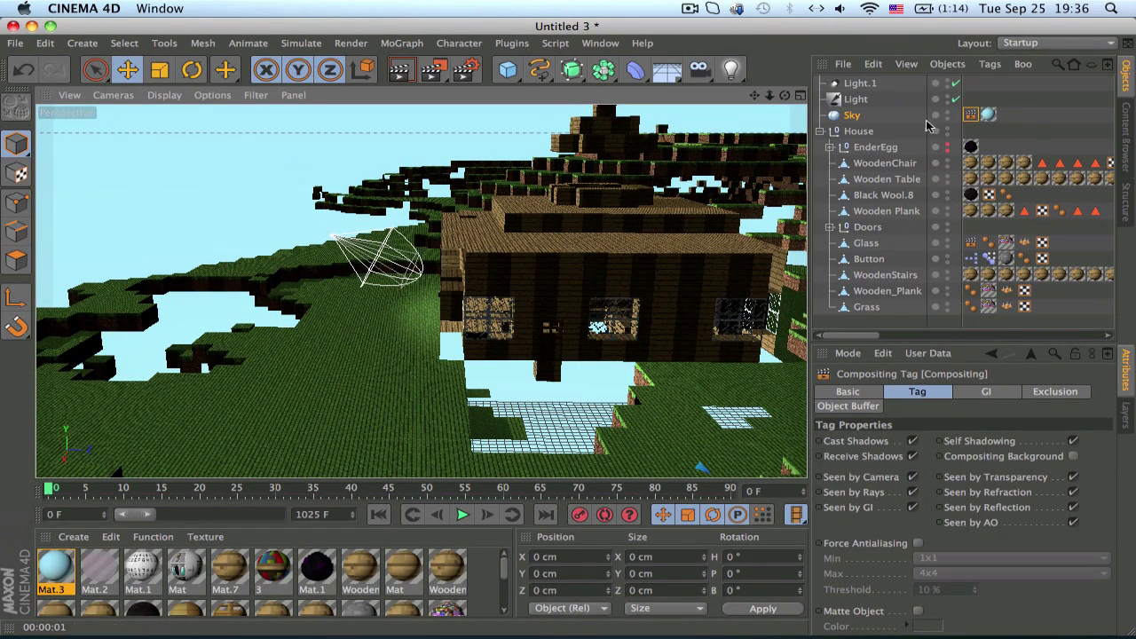
left_click(907, 508)
Render a preview of the house and spot light in the viewport
left_click(399, 43)
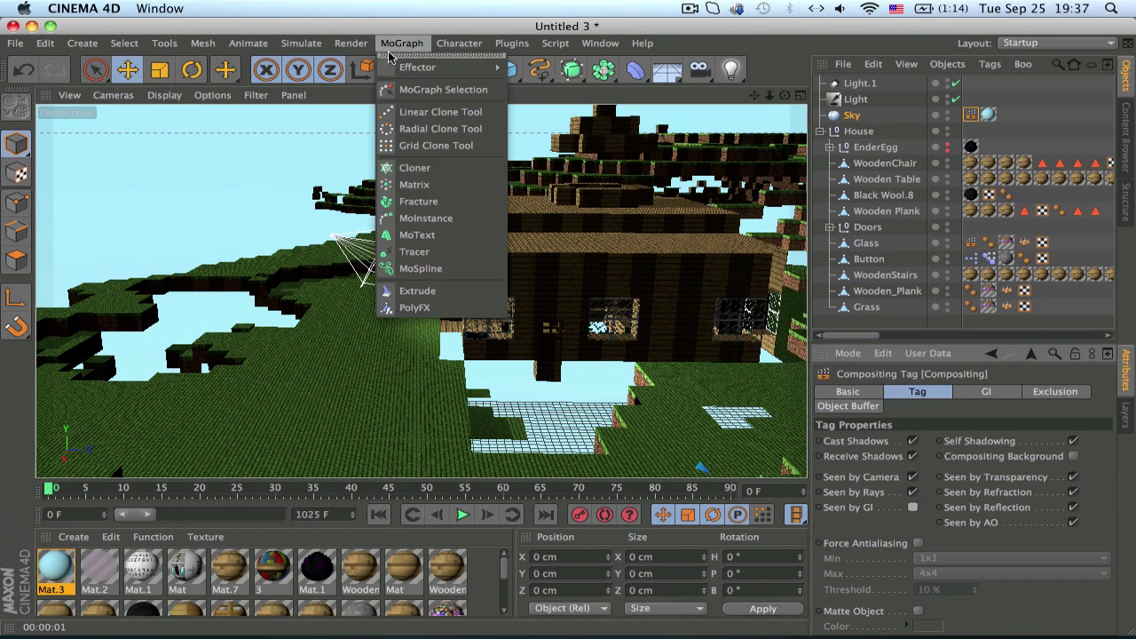
left_click(400, 71)
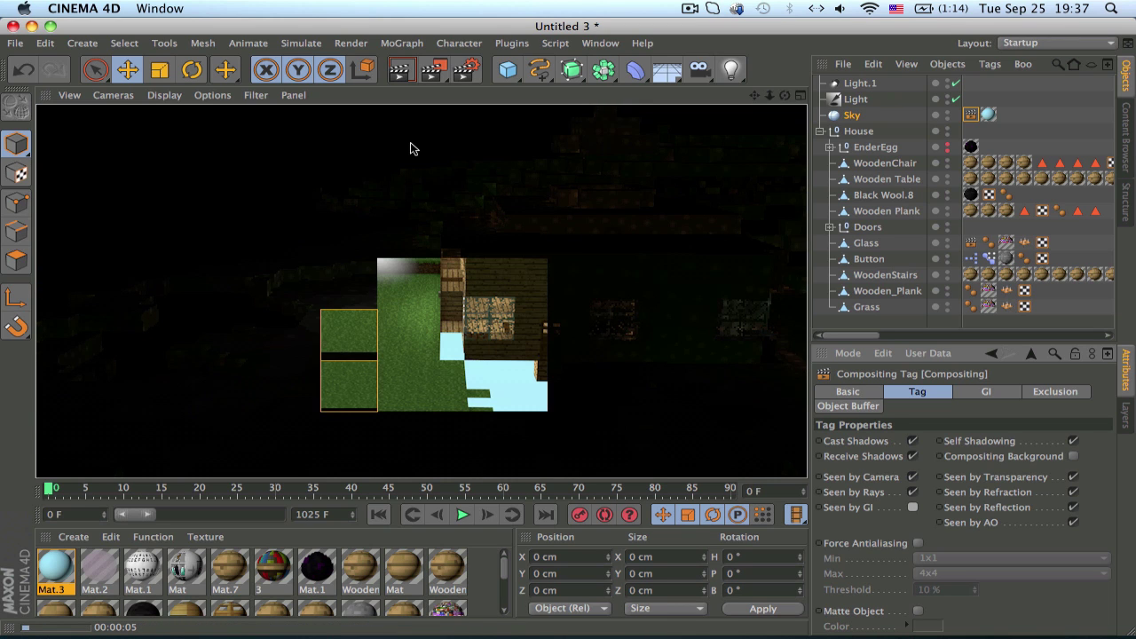
left_click_drag(410, 267, 494, 378, "alt")
Scale the spot light up to an outer distance of about 1492 cm and move it back along its beam to about Z -4902 cm
middle_click_drag(494, 378, 419, 285, "alt")
left_click_drag(419, 284, 360, 251, "alt")
right_click_drag(430, 352, 551, 380, "alt")
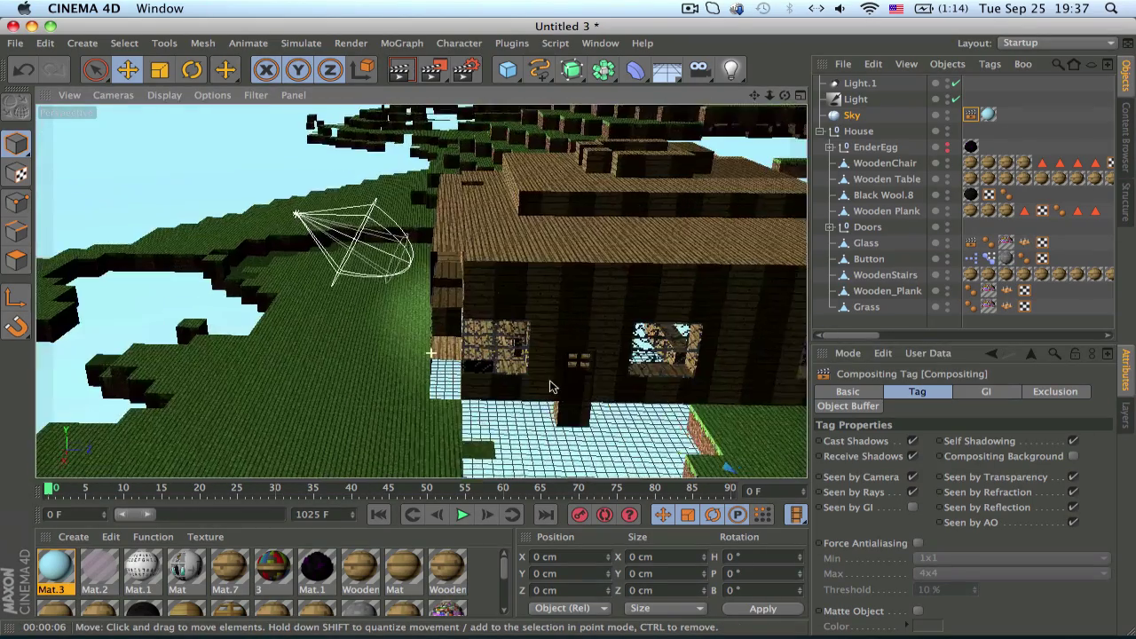
left_click_drag(491, 307, 497, 249, "alt")
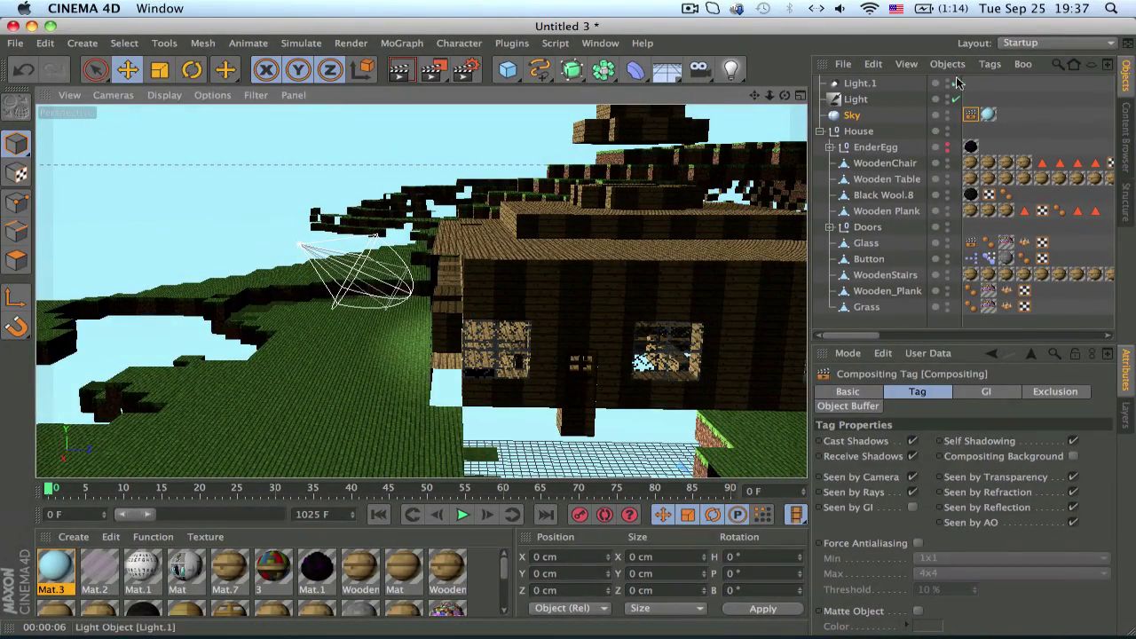
left_click(858, 84)
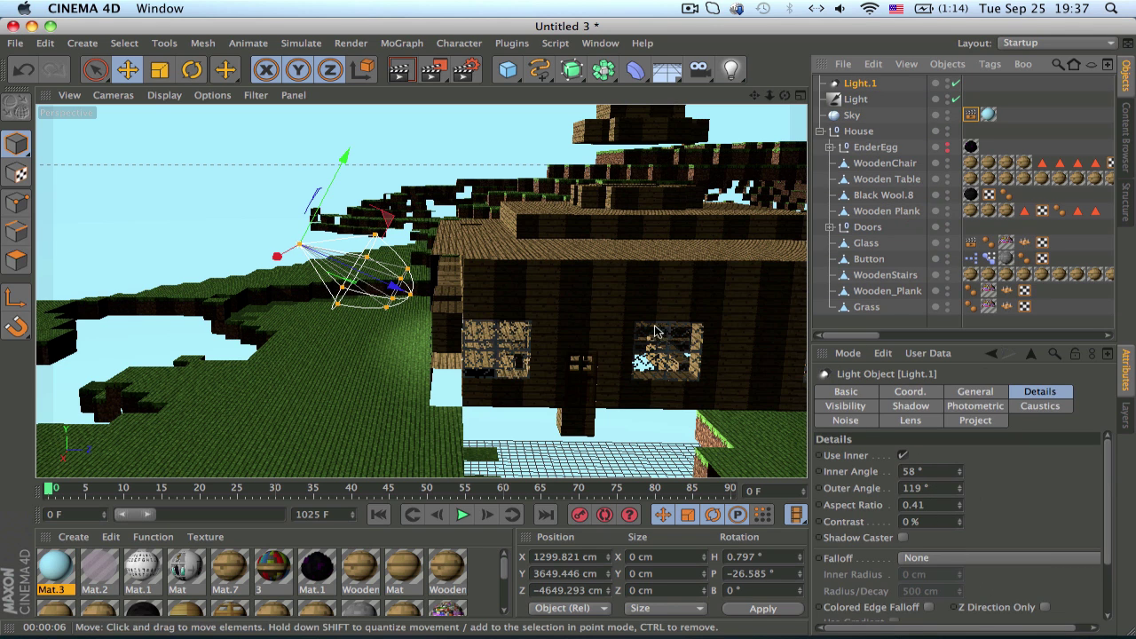
key("t")
left_click_drag(585, 264, 390, 279)
key("e")
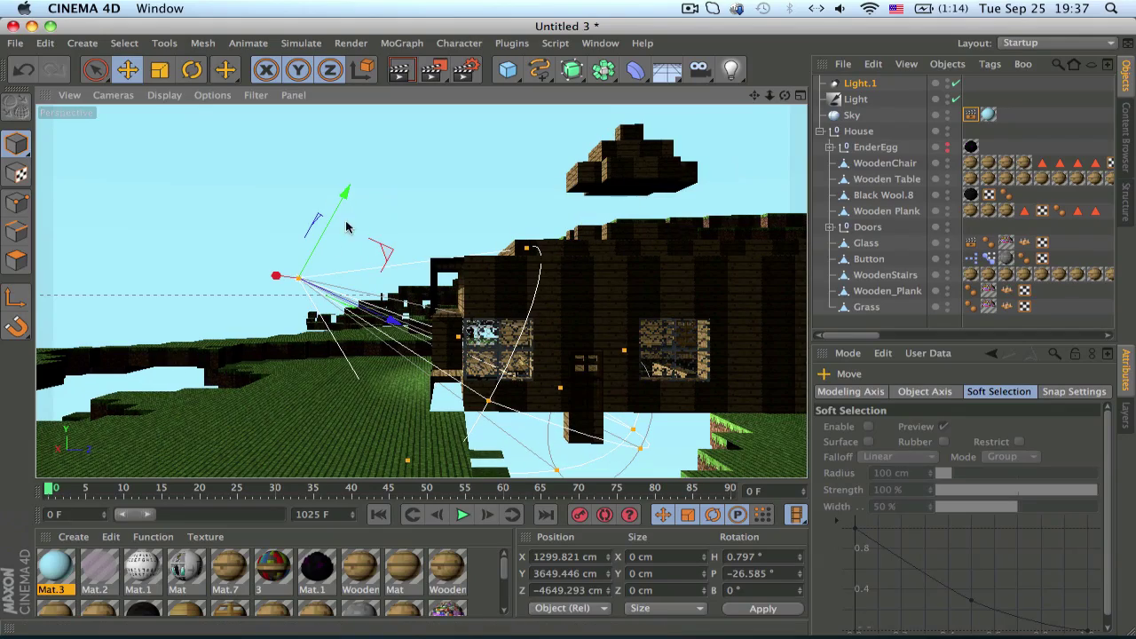
left_click_drag(394, 319, 391, 293)
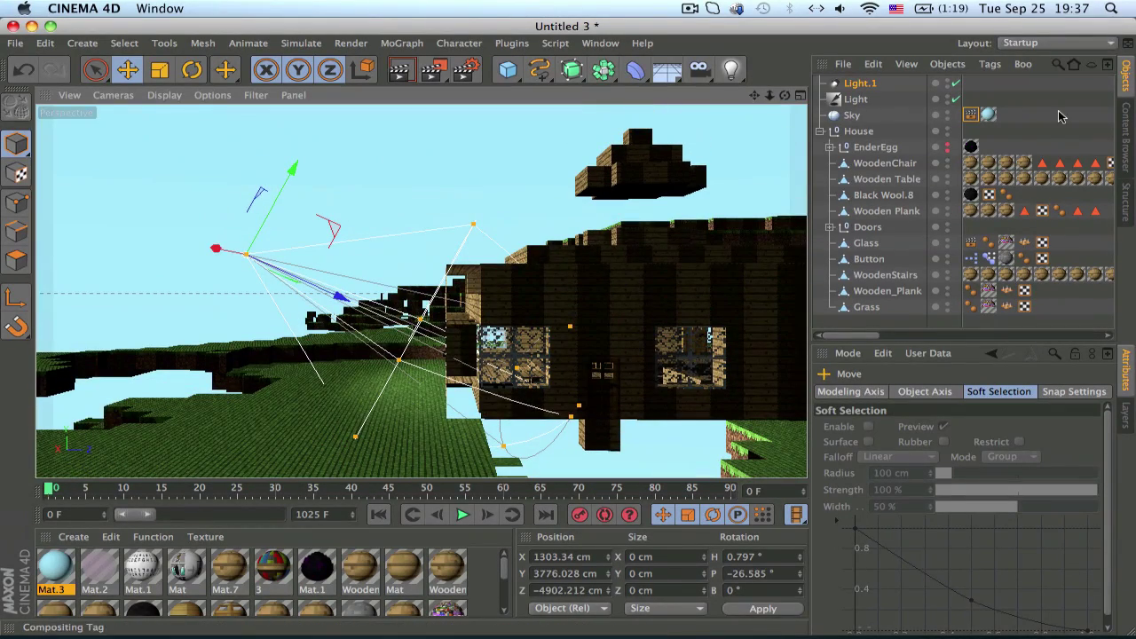
Set the spot light's noise to Visibility with 8 octaves, 50% velocity and 50% brightness
left_click(843, 63)
left_click(844, 66)
left_click(860, 84)
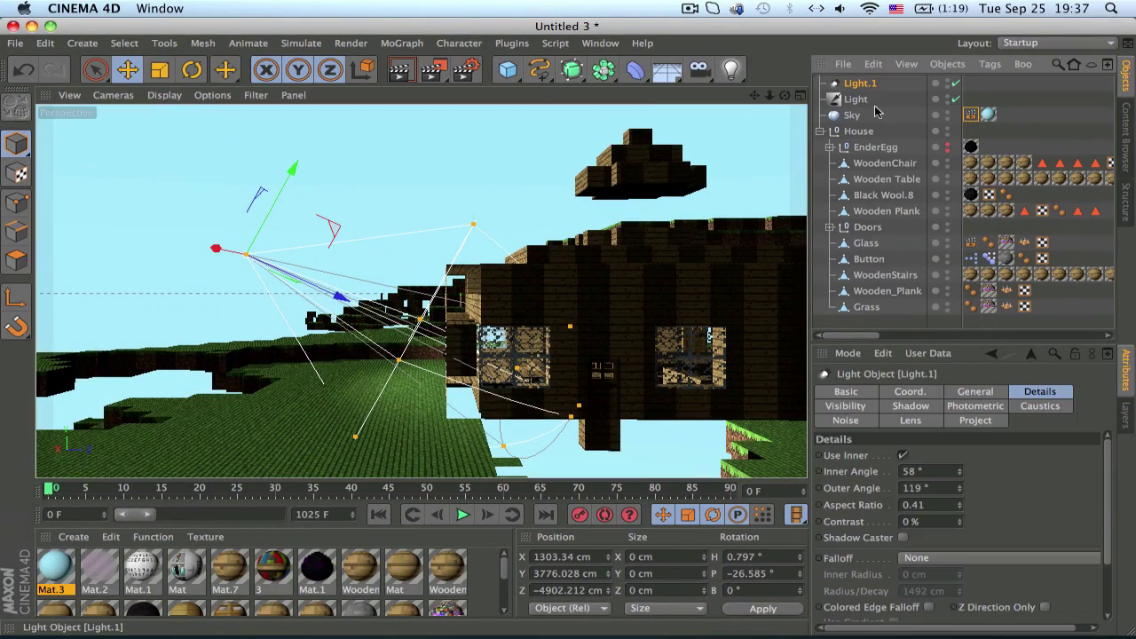
left_click(845, 420)
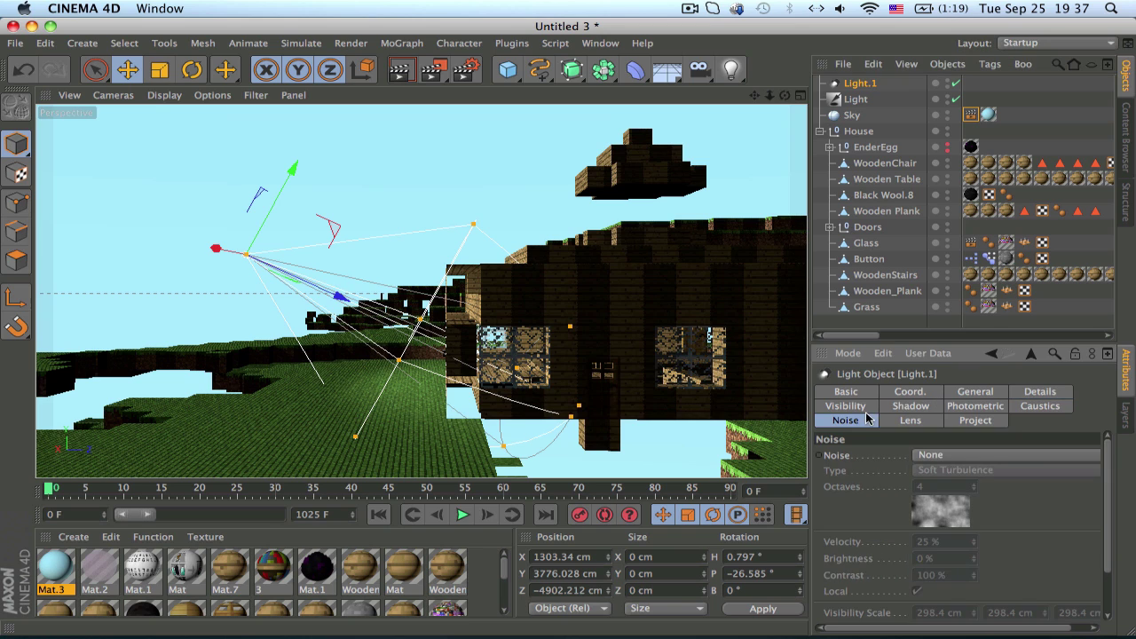
left_click(976, 456)
left_click(968, 508)
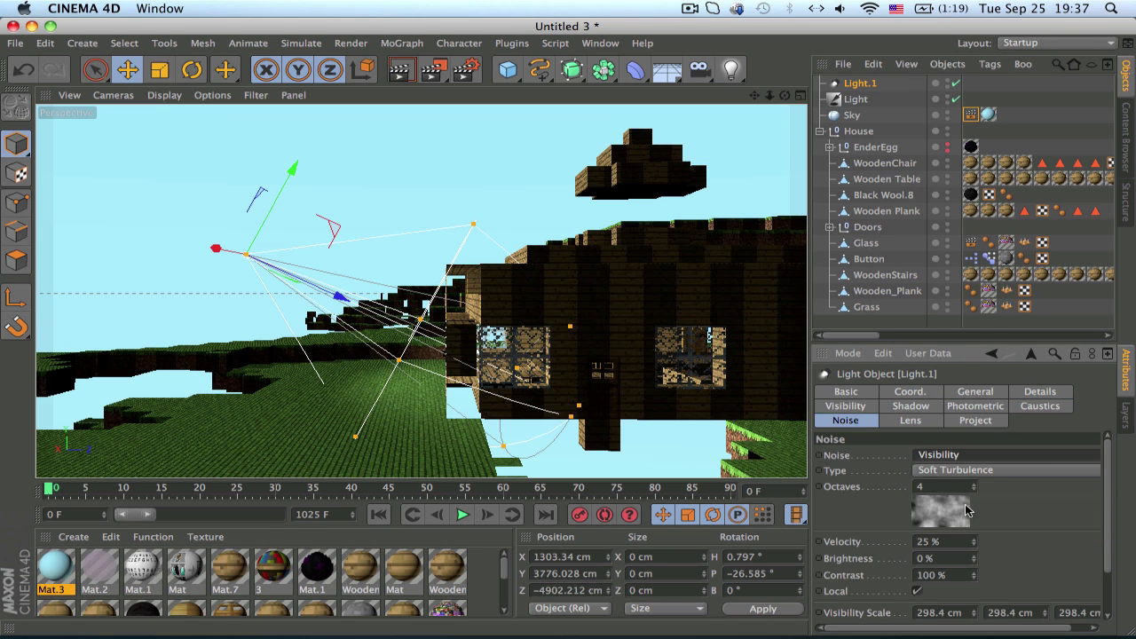
double_click(959, 488)
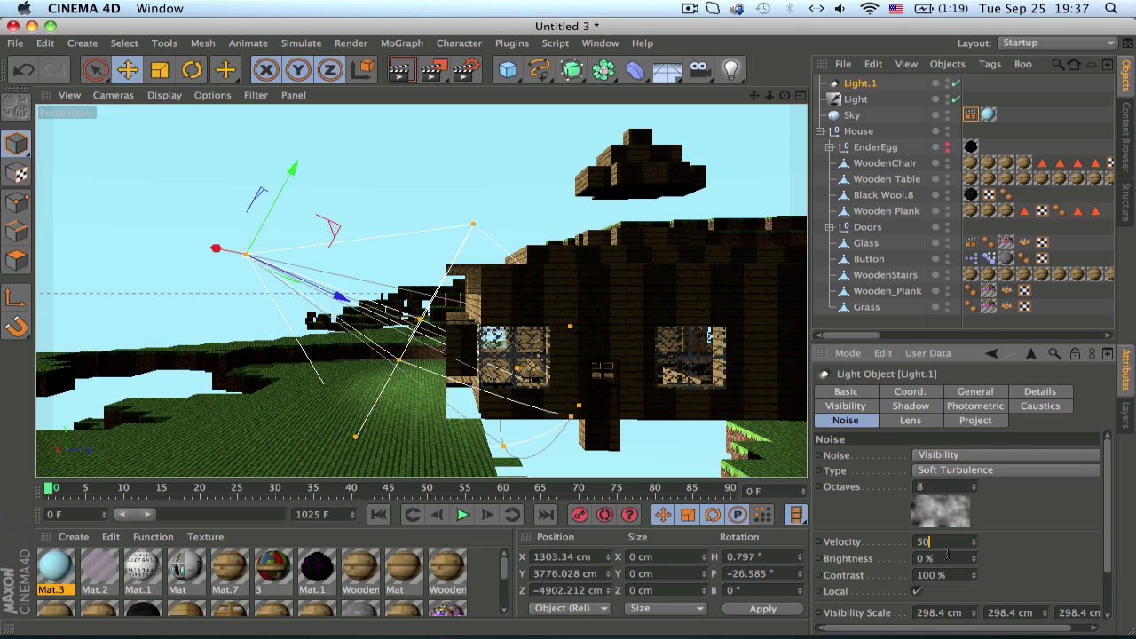
left_click(949, 559)
type("50")
key("Return")
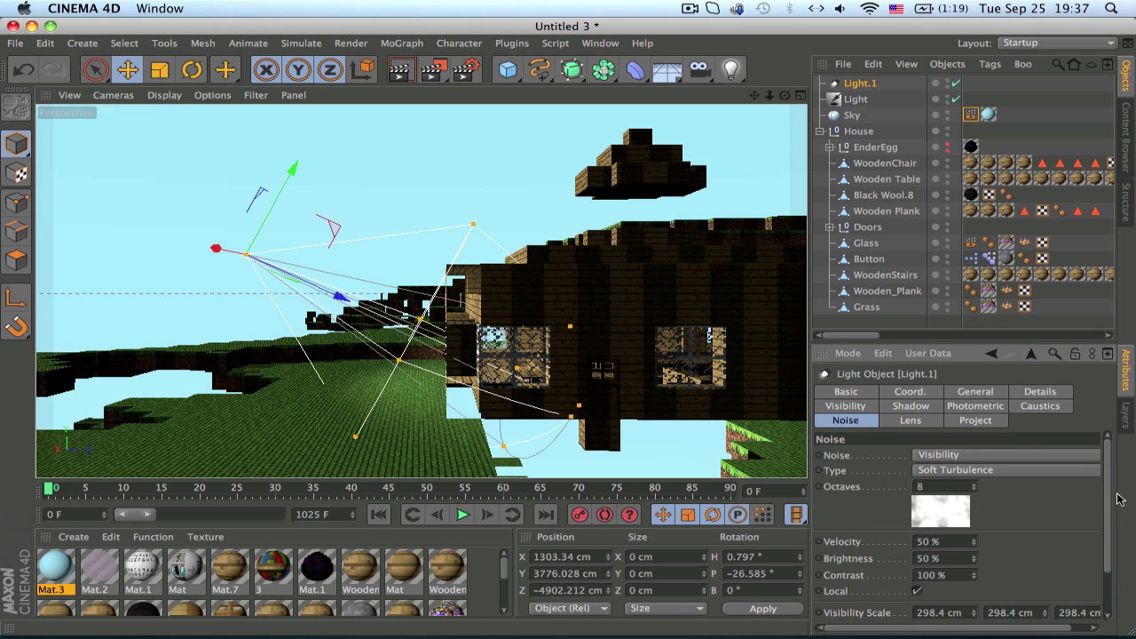
Set the spot light's visibility inner distance to 1492 cm and outer distance to 1795 cm, and move it back along its beam to about Z -5037 cm
left_click(911, 407)
left_click(954, 423)
left_click(1021, 411)
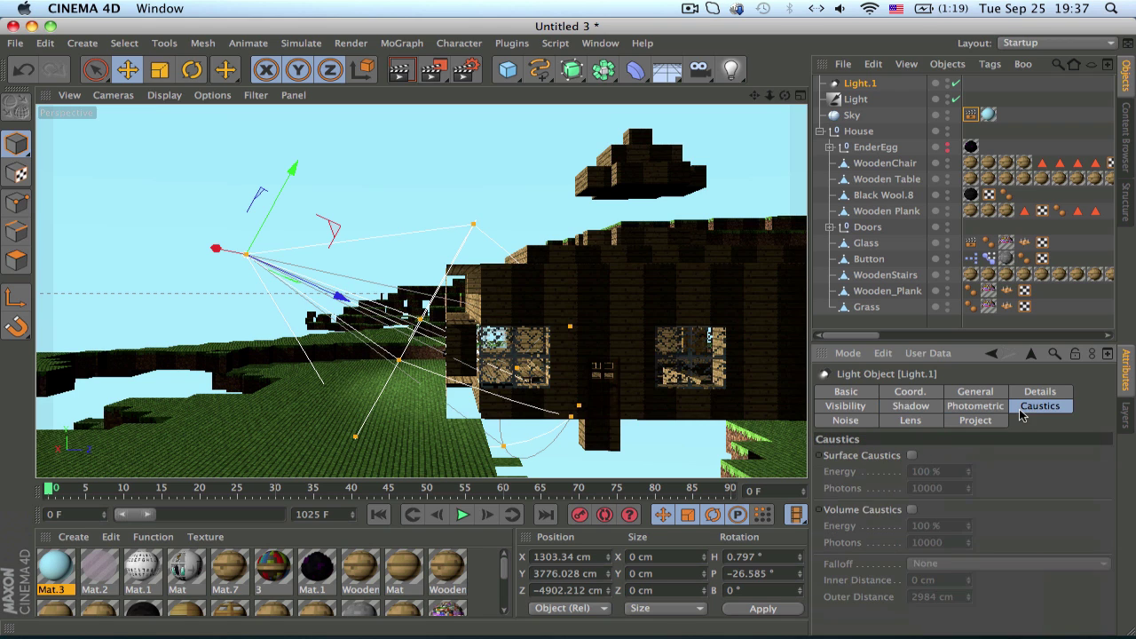
left_click(847, 411)
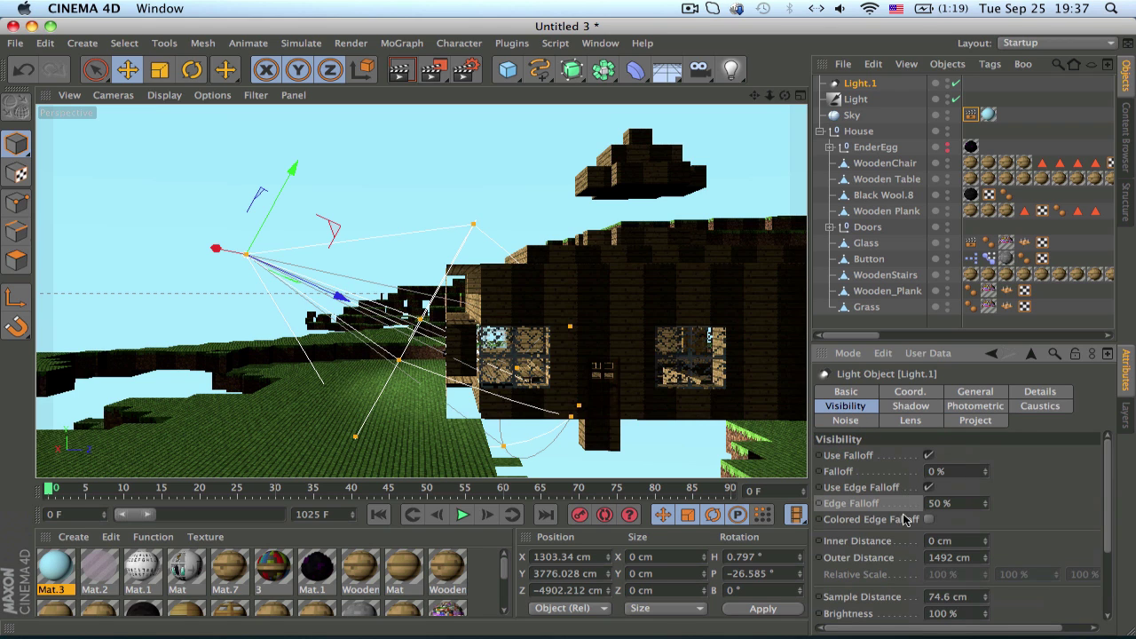
scroll(906, 520, "down", 2)
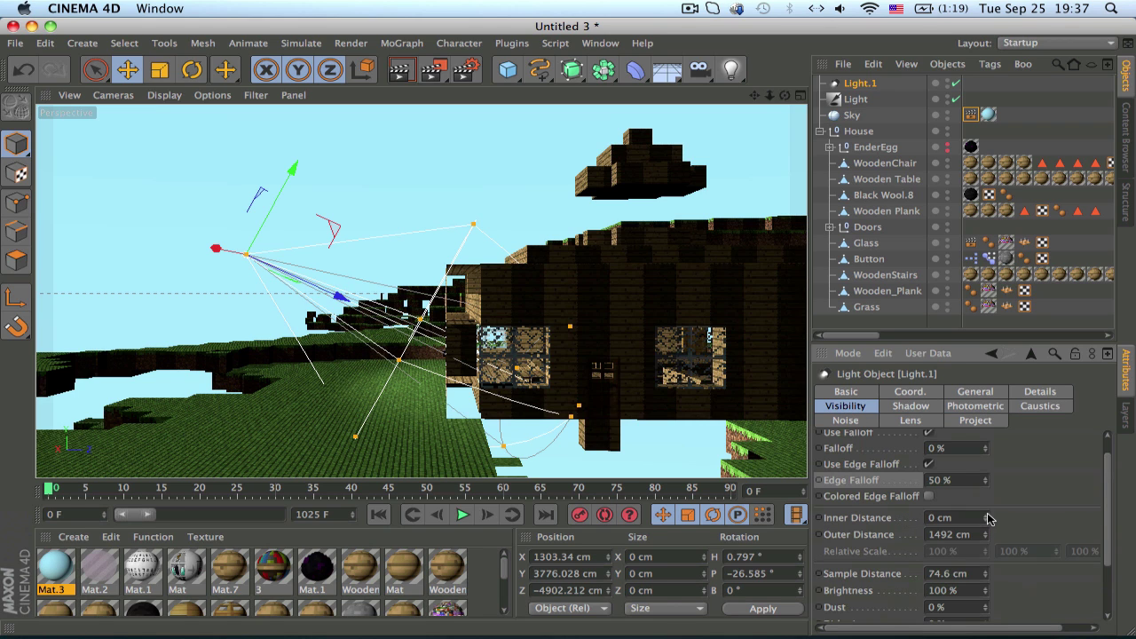
left_click_drag(984, 518, 985, 417)
left_click_drag(985, 535, 1014, 534)
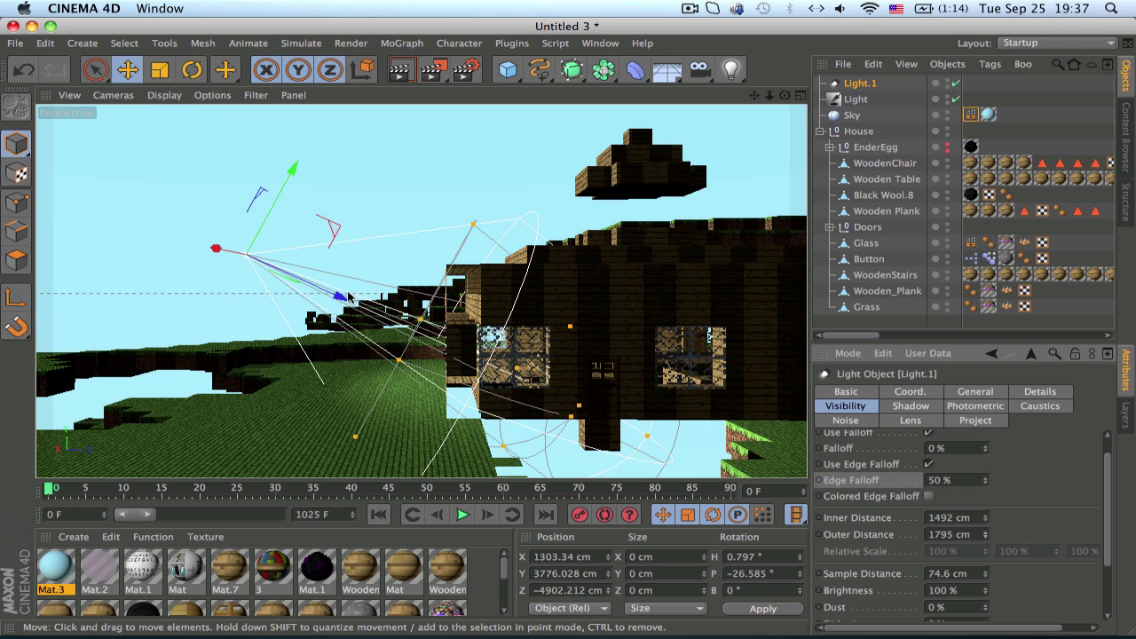
left_click_drag(350, 297, 310, 283)
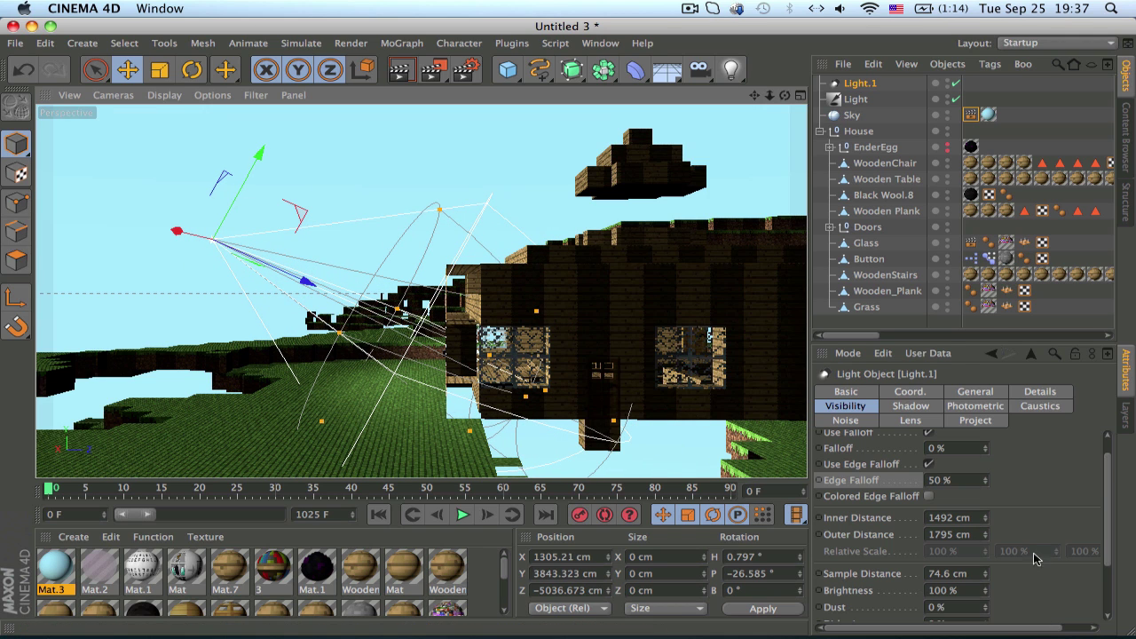
scroll(909, 519, "up", 1)
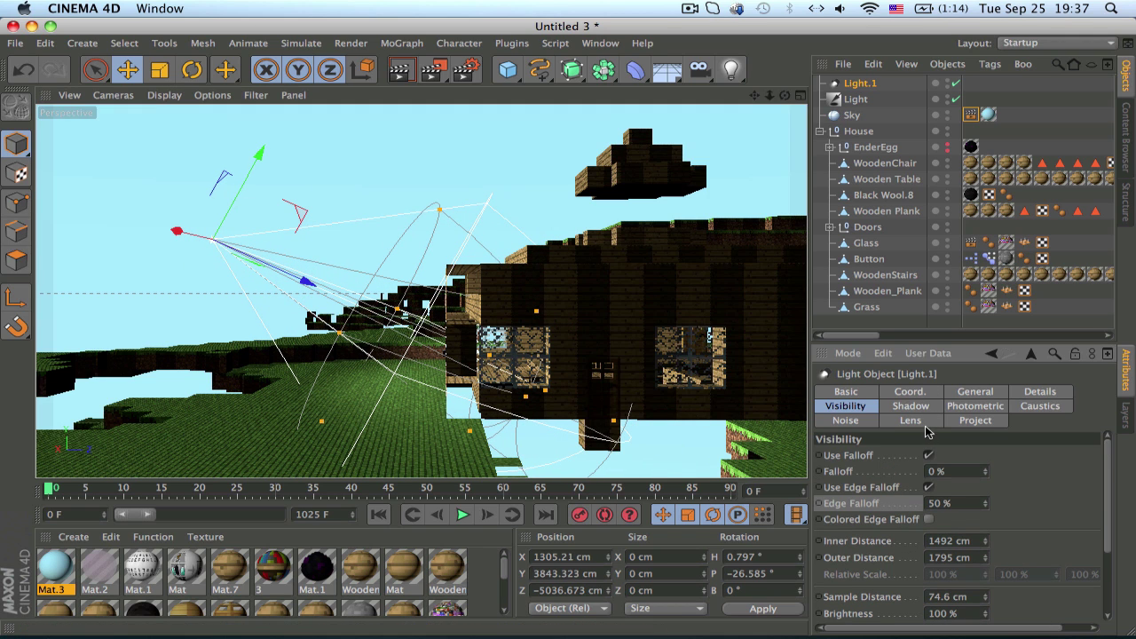
left_click(925, 425)
left_click(959, 419)
left_click(1001, 395)
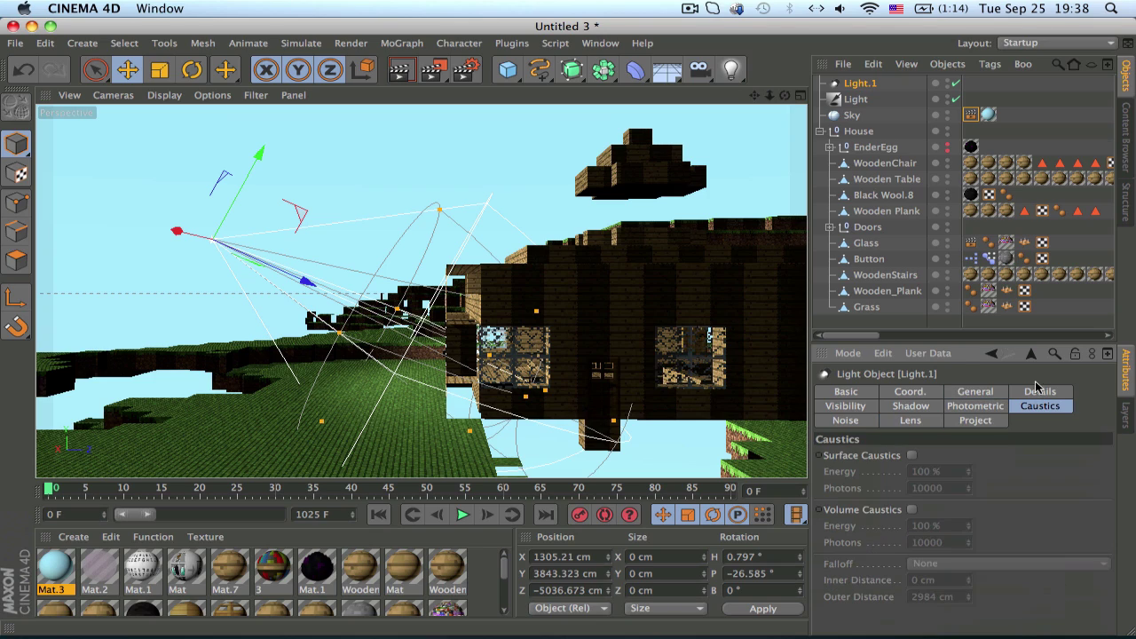
left_click(915, 392)
left_click(834, 393)
Bring the view inside the house facing a window and render a preview of the volumetric light there
scroll(553, 362, "up", 5)
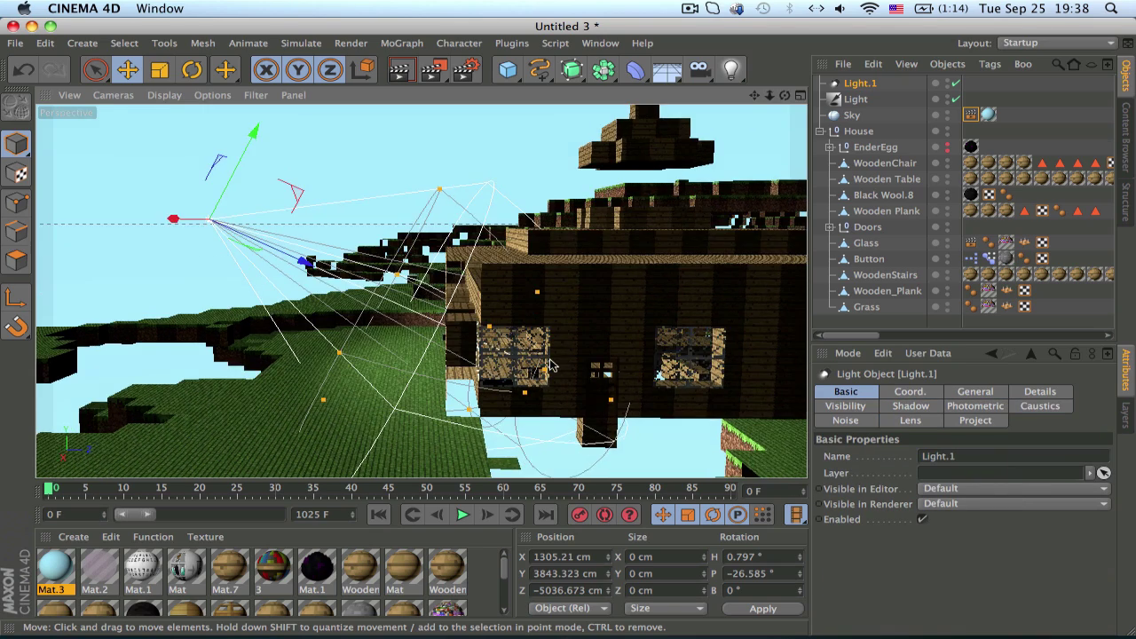
left_click_drag(416, 363, 470, 293, "alt")
scroll(484, 320, "down", 2)
left_click(400, 71)
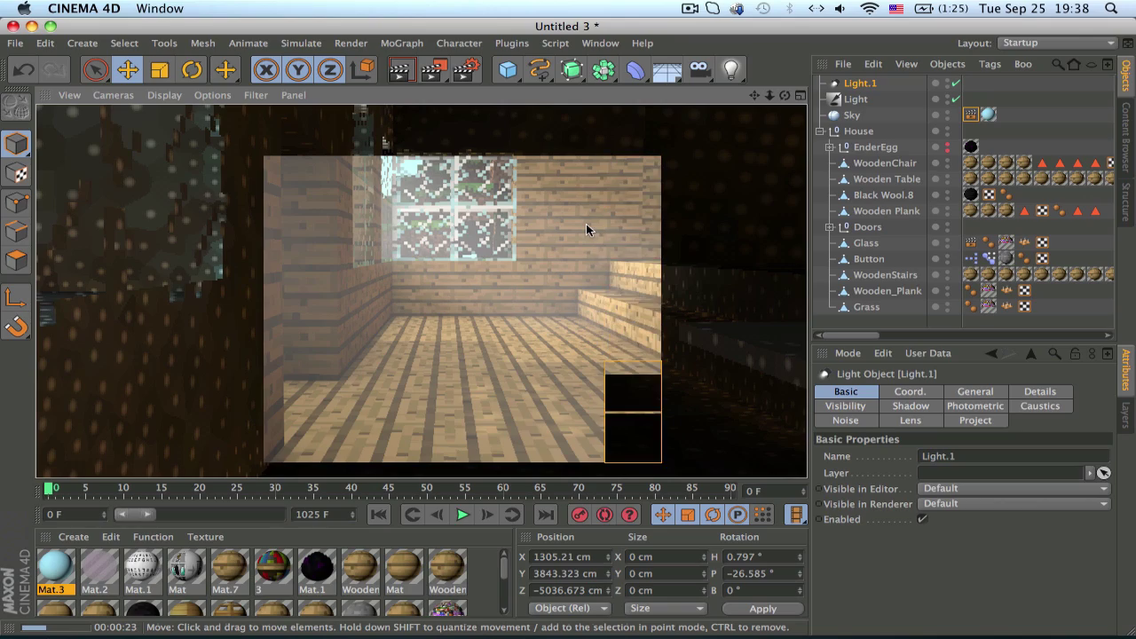
Reframe the interior view to take in the window and the wooden steps, and render another preview of the lighting
middle_click_drag(586, 223, 562, 278, "alt")
right_click_drag(562, 278, 527, 274, "alt")
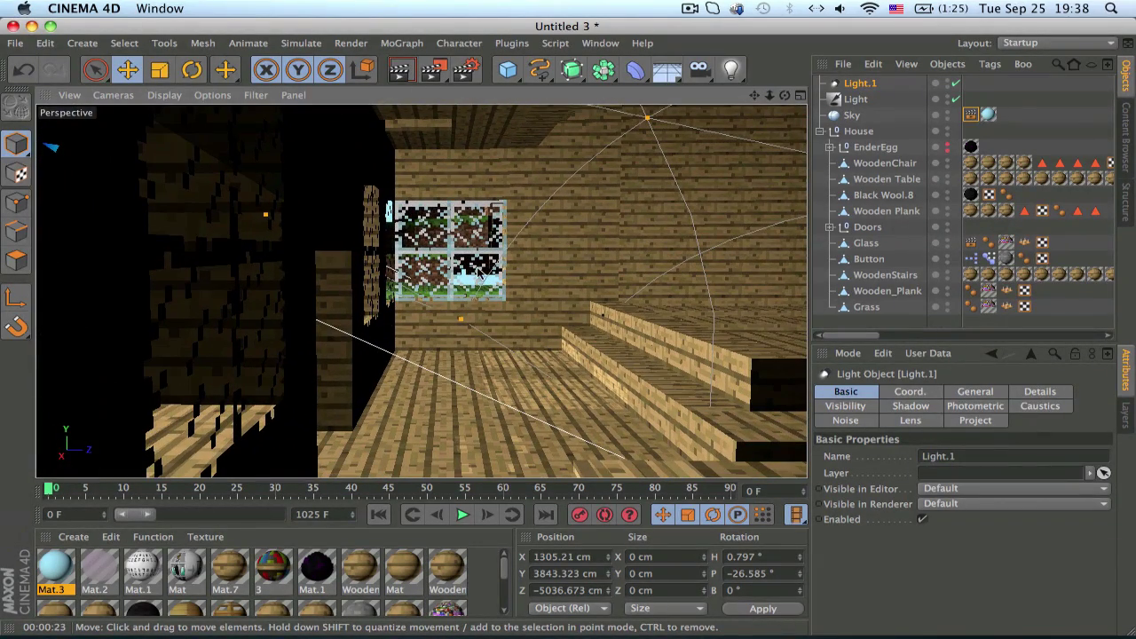
left_click_drag(478, 272, 497, 272, "alt")
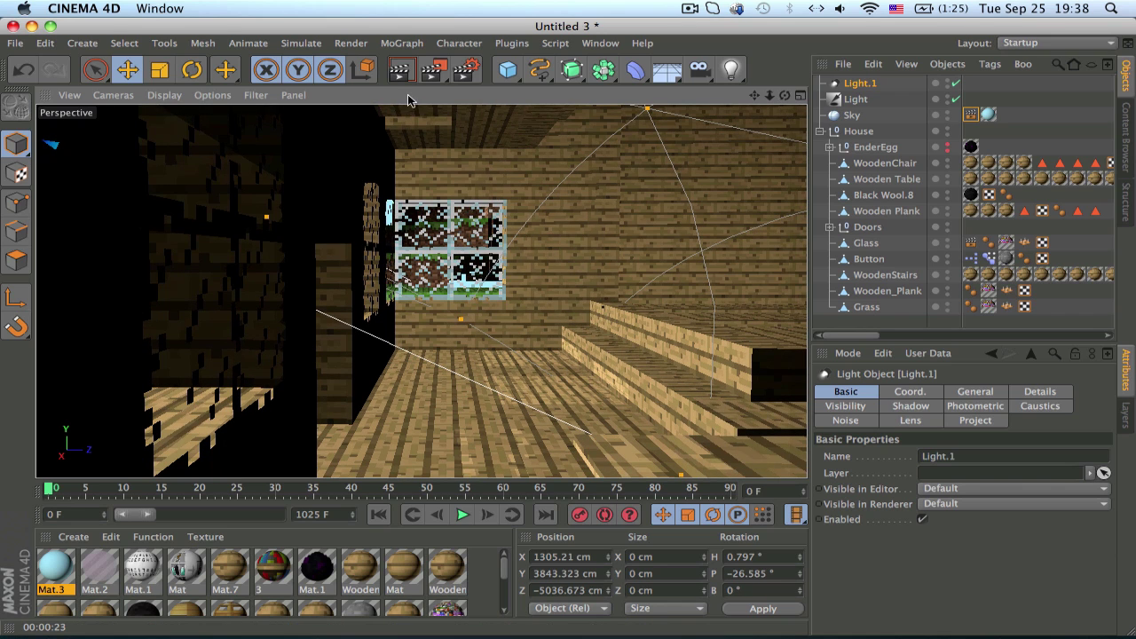
left_click(401, 70)
left_click(689, 7)
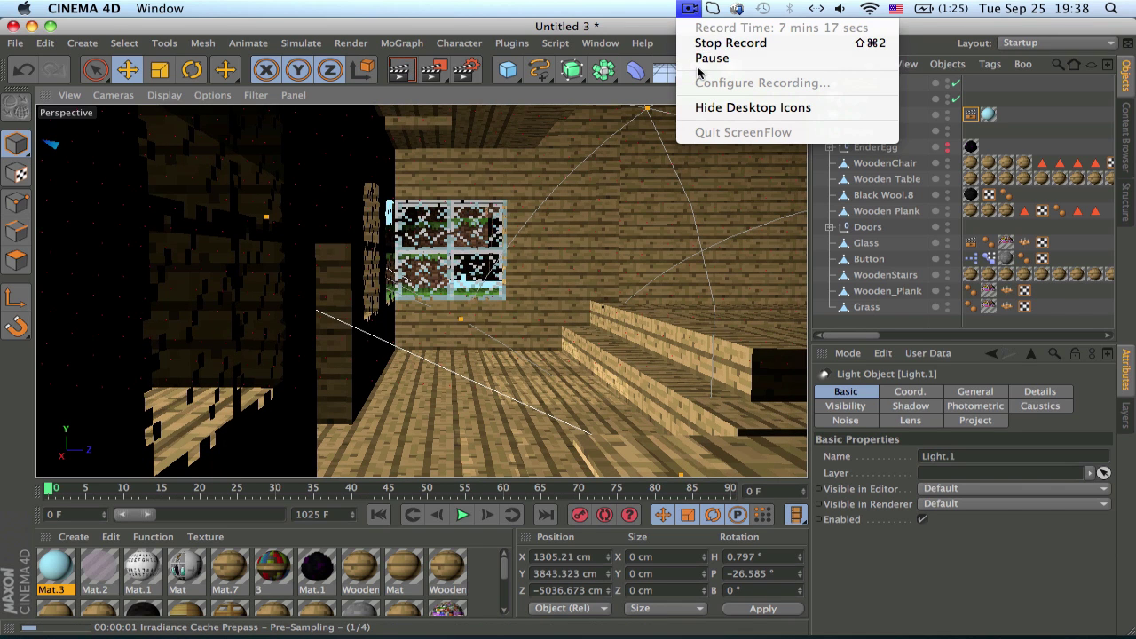
left_click(712, 57)
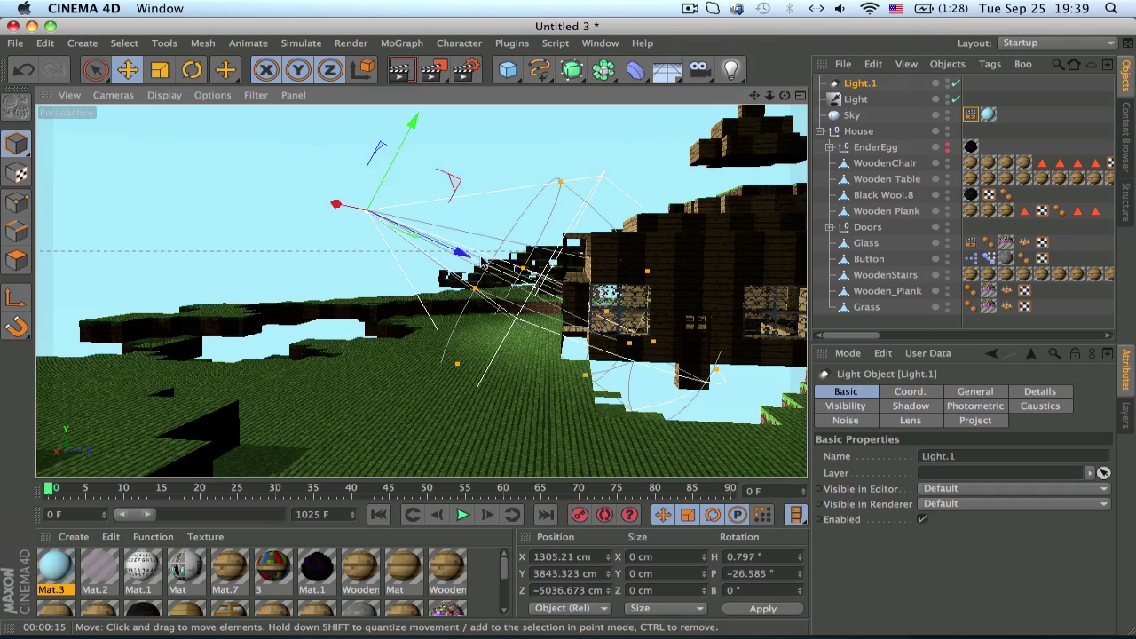
Move the spot light further back along its beam to about Z -5212 cm, and return the view to the house interior
left_click_drag(483, 262, 433, 233)
middle_click_drag(500, 242, 482, 243, "alt")
left_click_drag(635, 261, 382, 329, "alt")
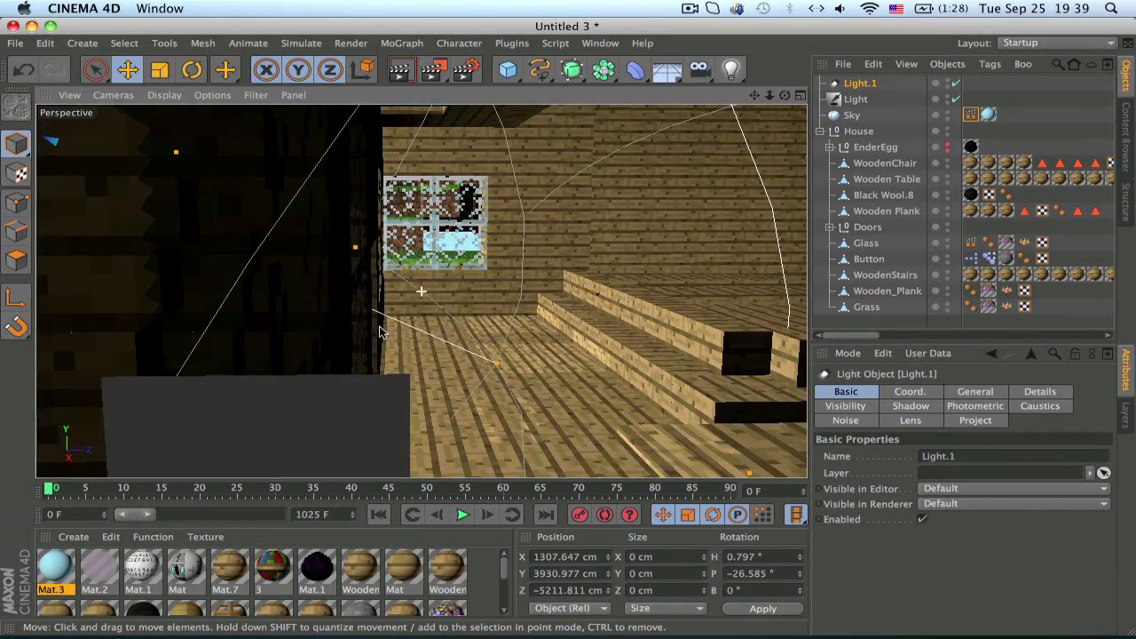
Delete the Light and Sky objects and add a Physical Sky to the scene
left_click(857, 98)
left_click(852, 115, "shift")
key("Delete")
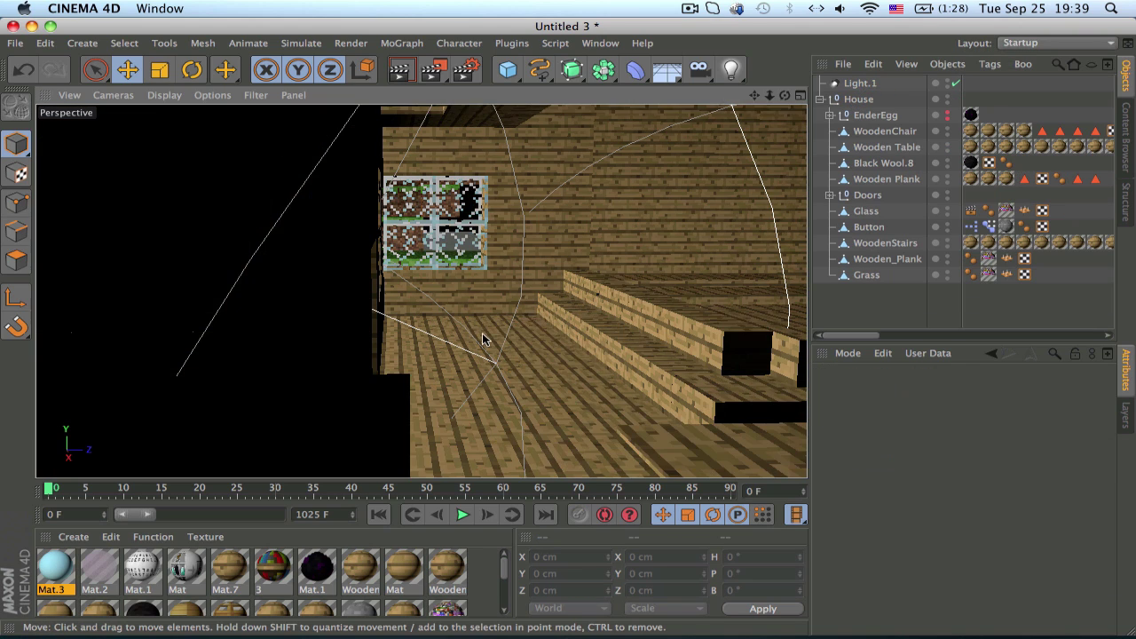
middle_click_drag(483, 339, 421, 306, "alt")
left_click_drag(668, 70, 821, 92)
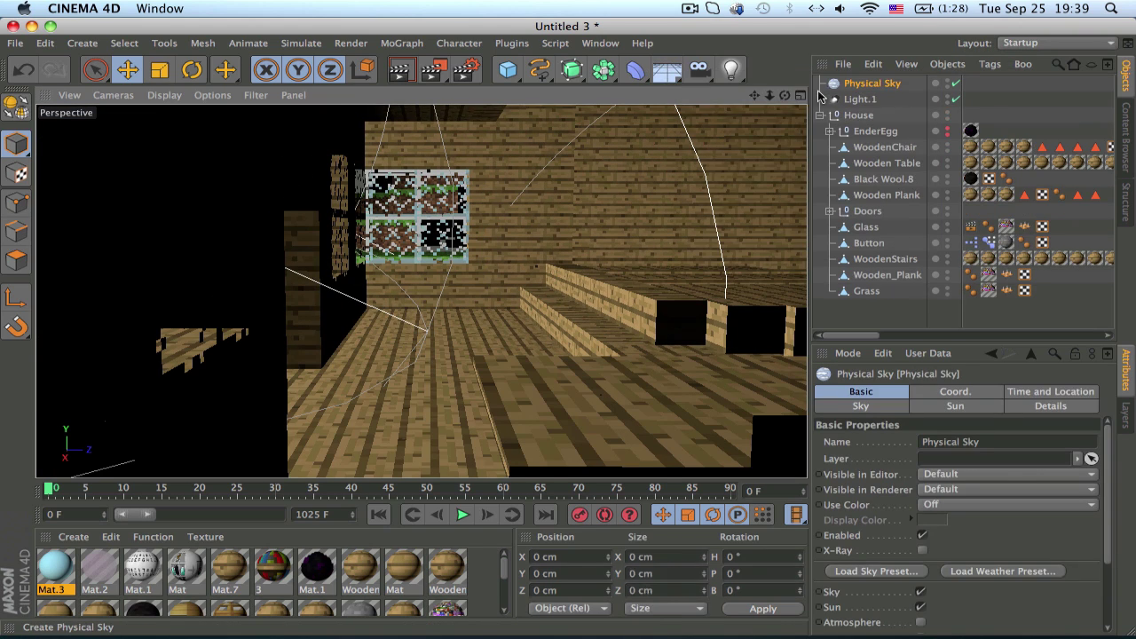
Select the House group and frame the whole terrain in the view from slightly above
mouse_move(511, 203)
left_mouse_down("alt")
mouse_move(524, 206)
mouse_move(511, 203)
left_mouse_up("alt")
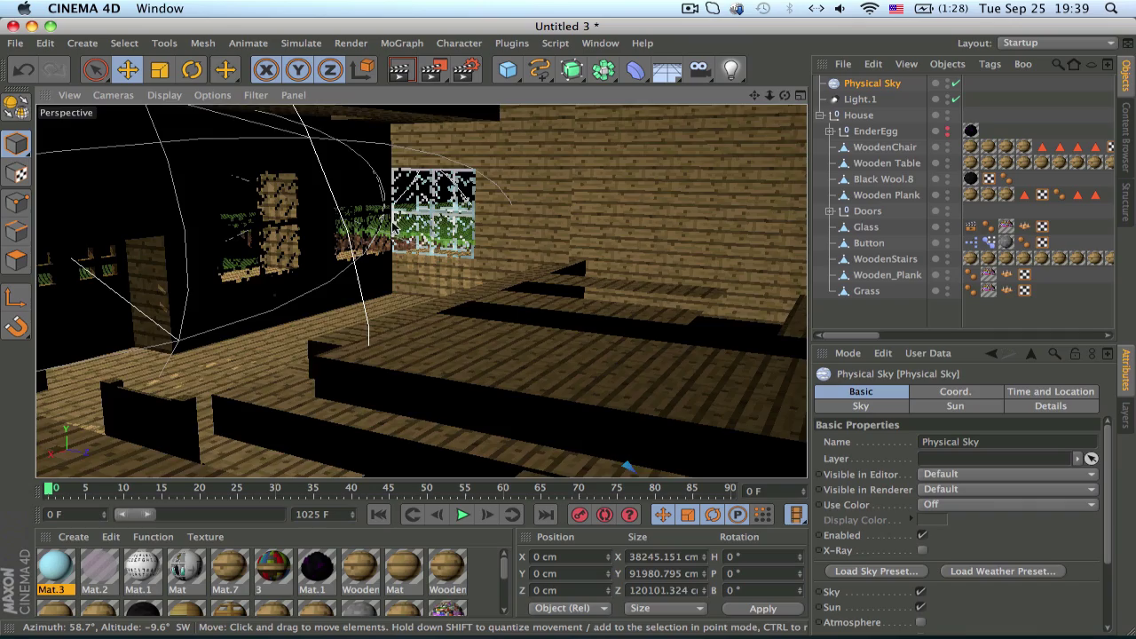
left_click_drag(393, 224, 539, 274, "alt")
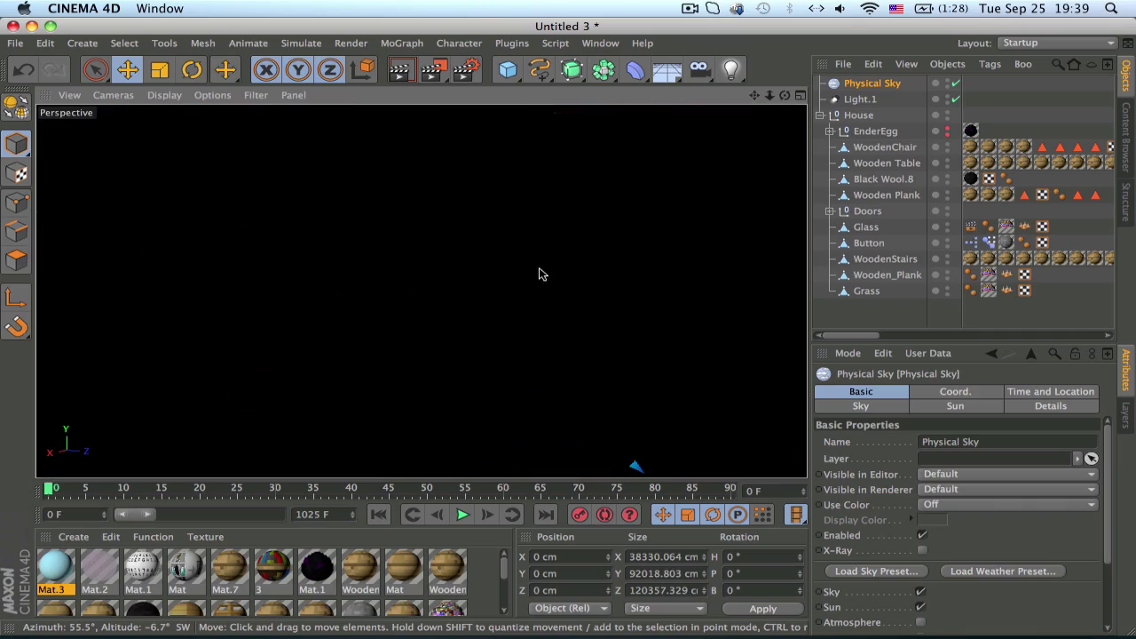
left_click(857, 116)
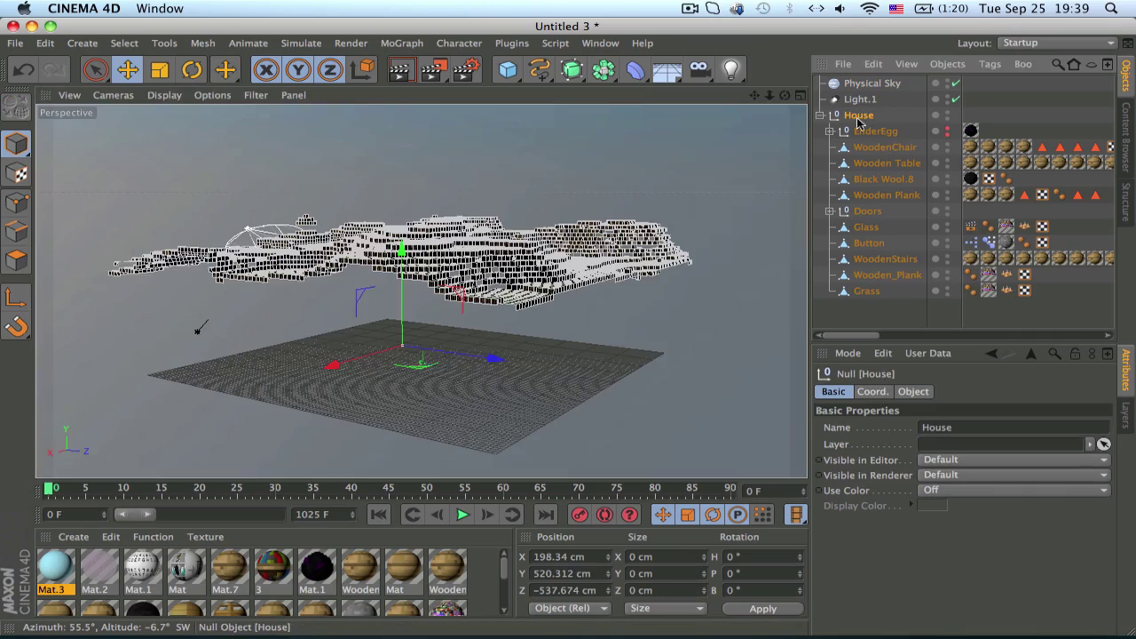
left_click_drag(442, 266, 445, 345, "alt")
middle_click_drag(353, 226, 569, 321, "alt")
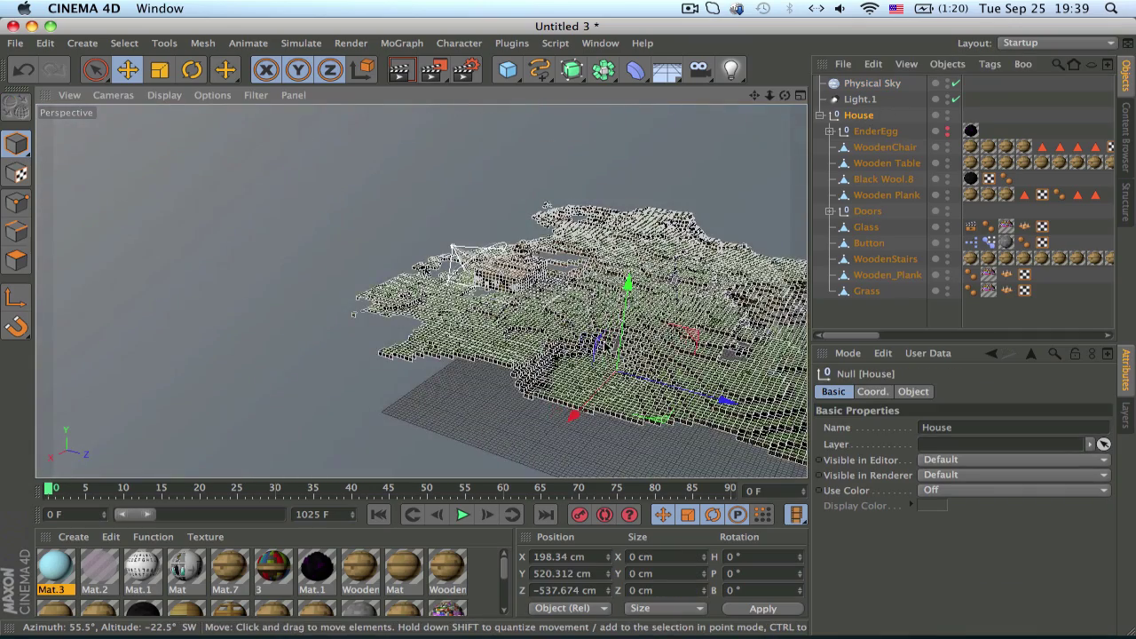
Bring the view inside the house, overlooking the wooden table, steps and windows
scroll(525, 290, "up", 8)
scroll(488, 297, "up", 10)
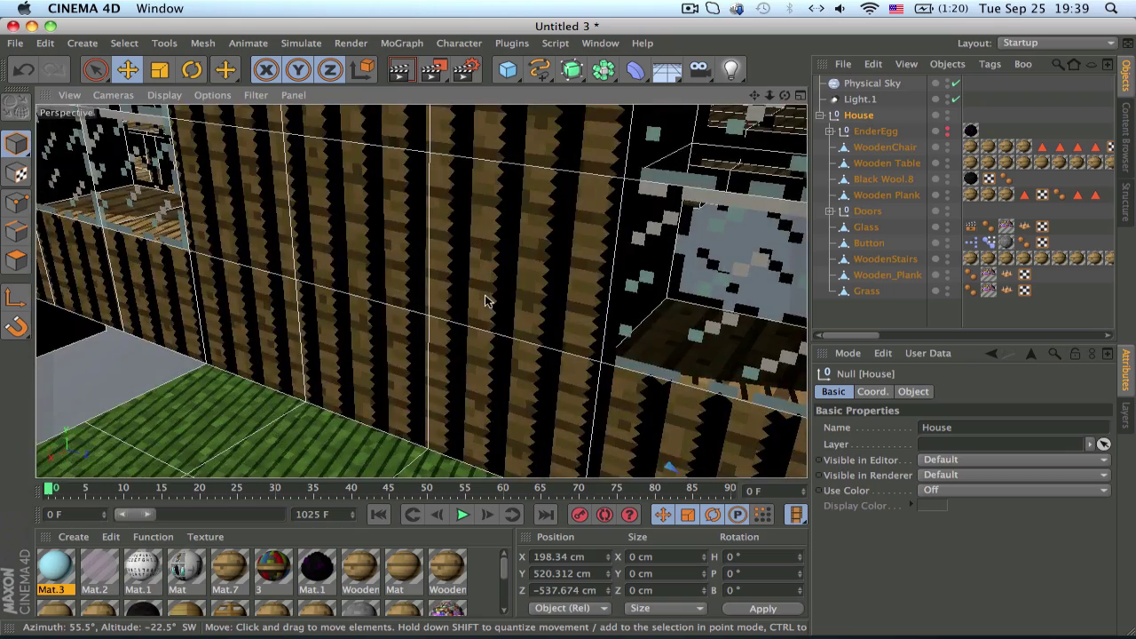
scroll(522, 242, "up", 8)
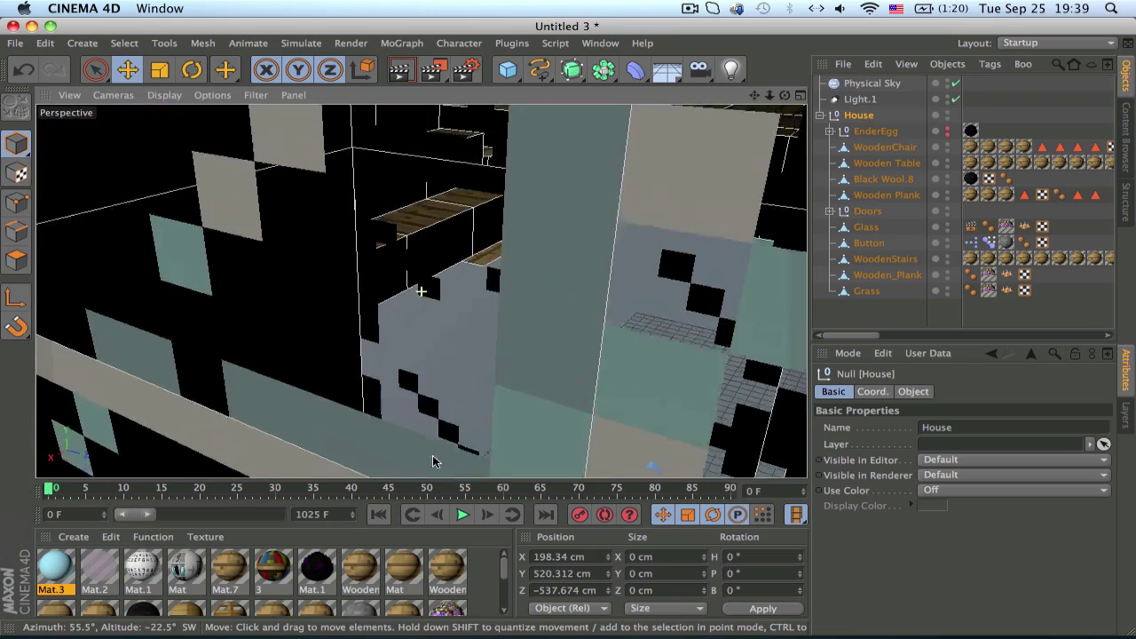
scroll(604, 246, "up", 2)
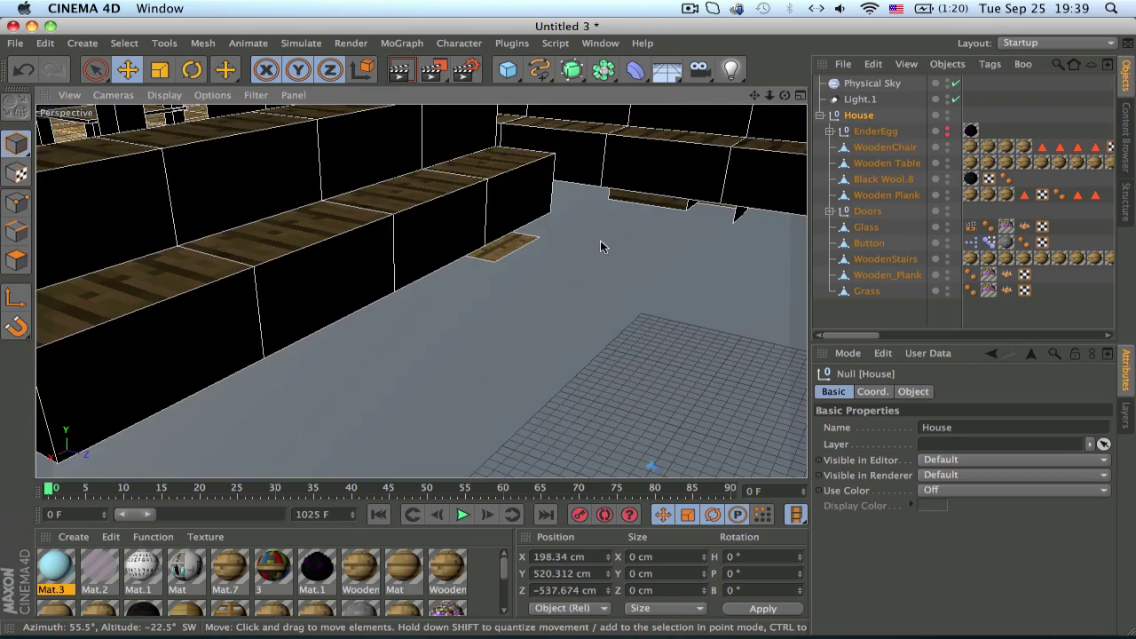
left_click_drag(403, 184, 494, 225, "alt")
scroll(492, 226, "down", 10)
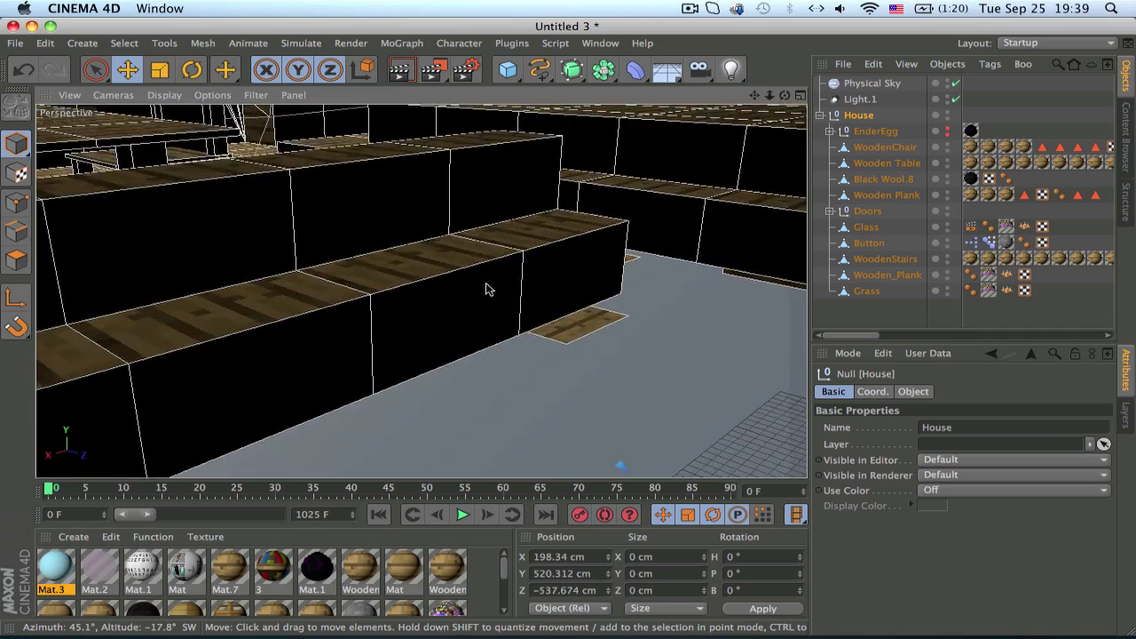
left_click_drag(521, 380, 485, 265, "alt")
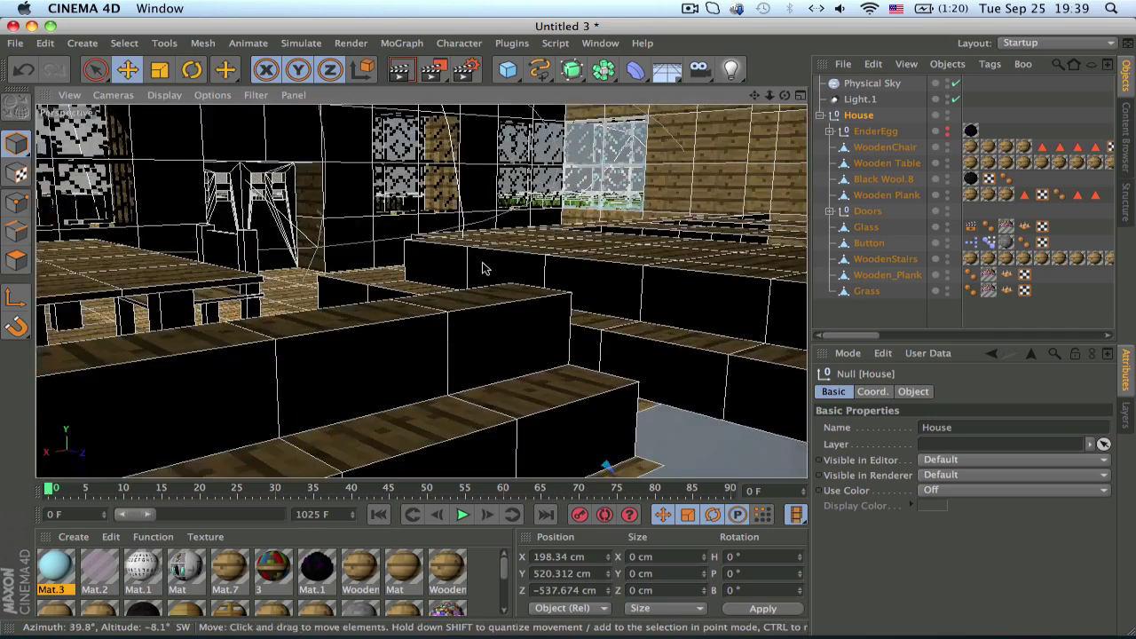
scroll(447, 266, "down", 3)
scroll(411, 233, "down", 1)
left_click_drag(411, 232, 428, 250, "alt")
scroll(432, 259, "up", 3)
scroll(420, 264, "down", 3)
right_click_drag(420, 265, 377, 258, "alt")
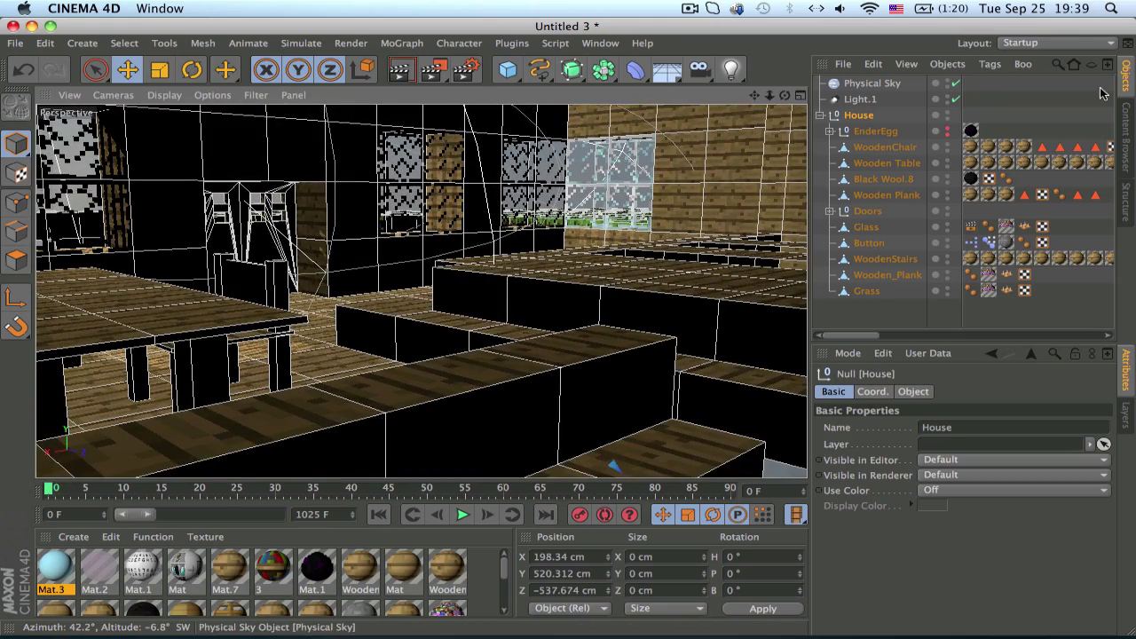
Merge the Other2 scene file from the asset library and delete its bookshelves
left_click(1126, 133)
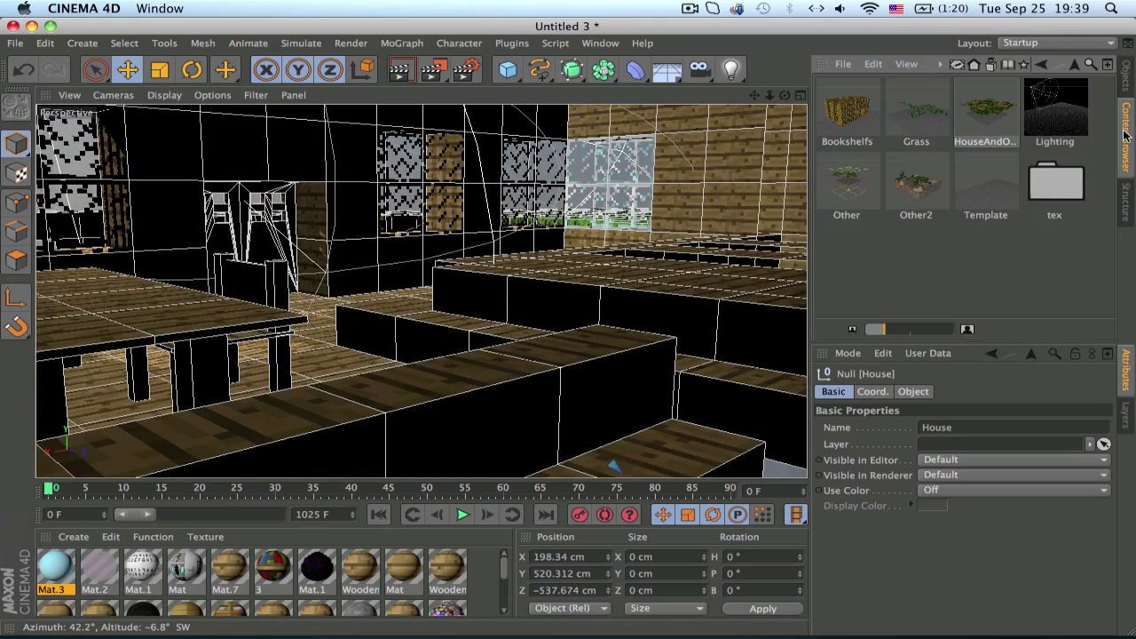
double_click(918, 183)
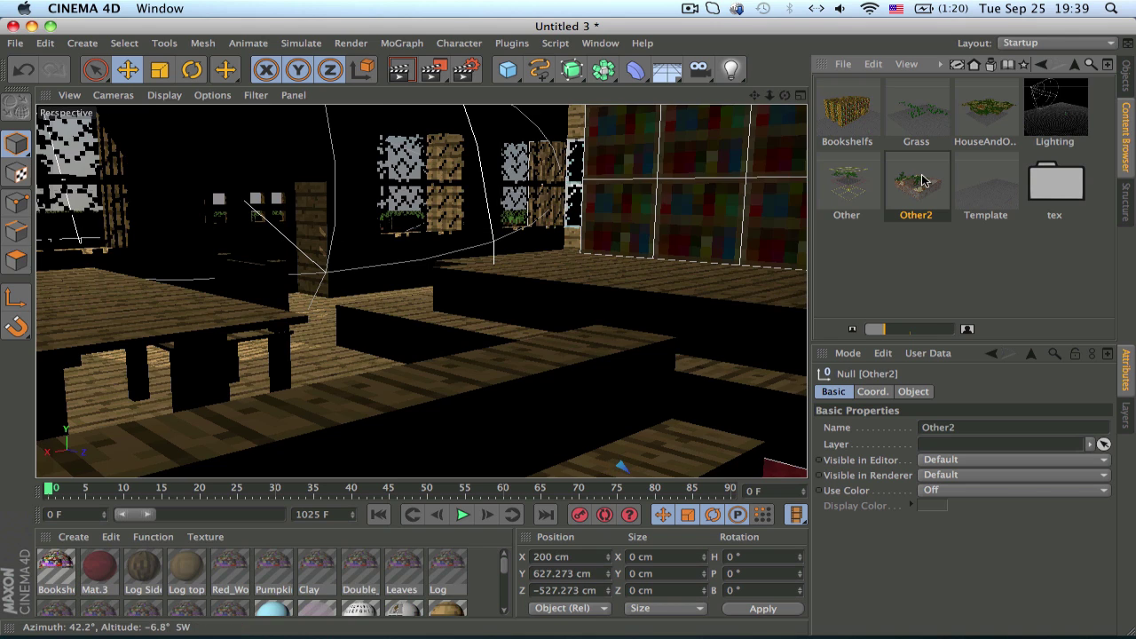
key("Delete")
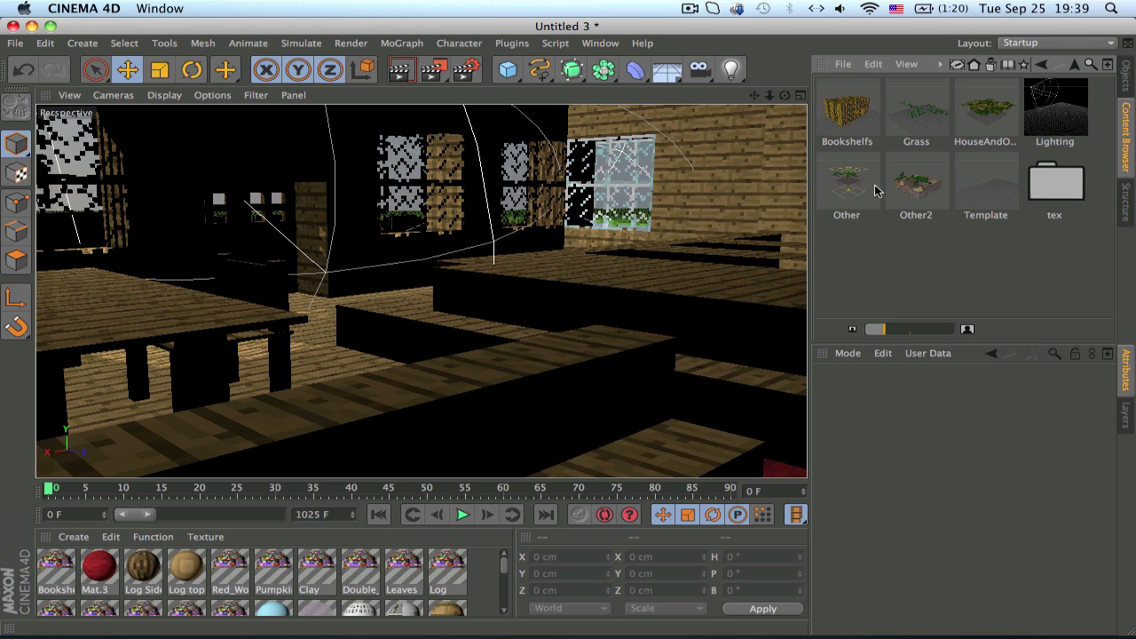
Look through the scene files in the asset library and merge the Lighting file into the scene
left_click(841, 203)
left_click(914, 118)
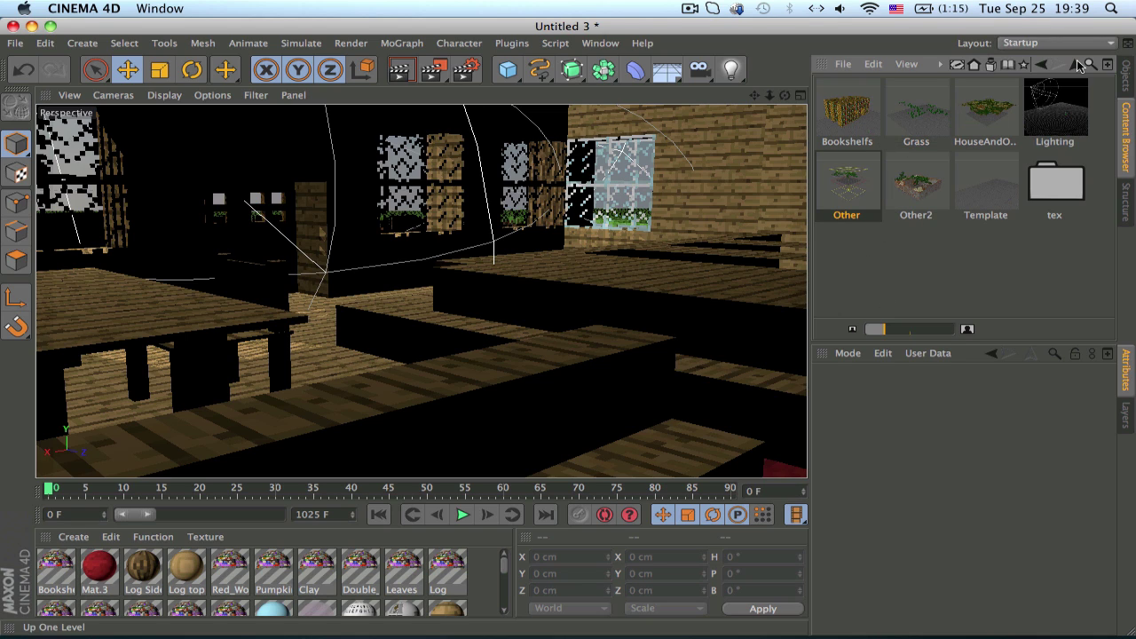
left_click(983, 113)
left_click(866, 121)
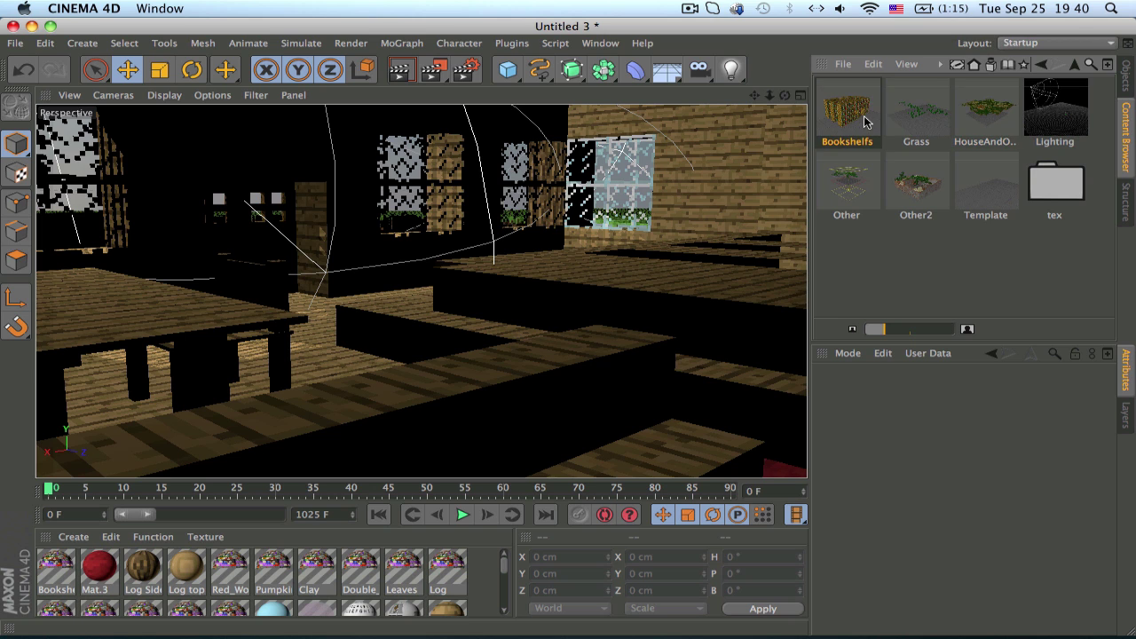
left_click(1125, 78)
left_click(1129, 121)
left_click(1061, 116)
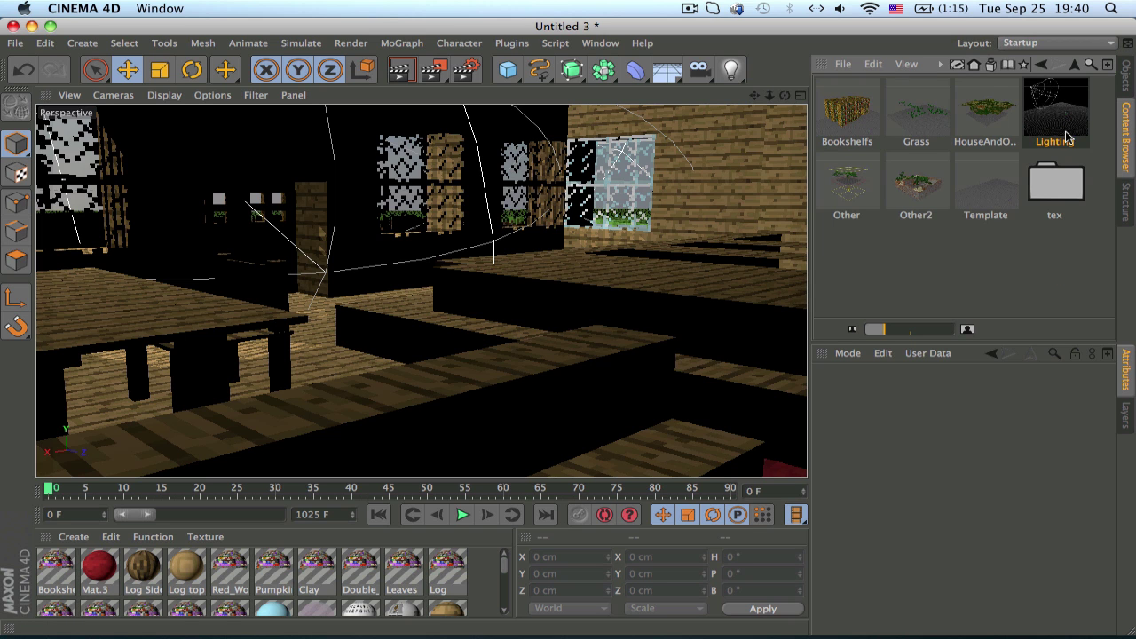
left_click(1126, 78)
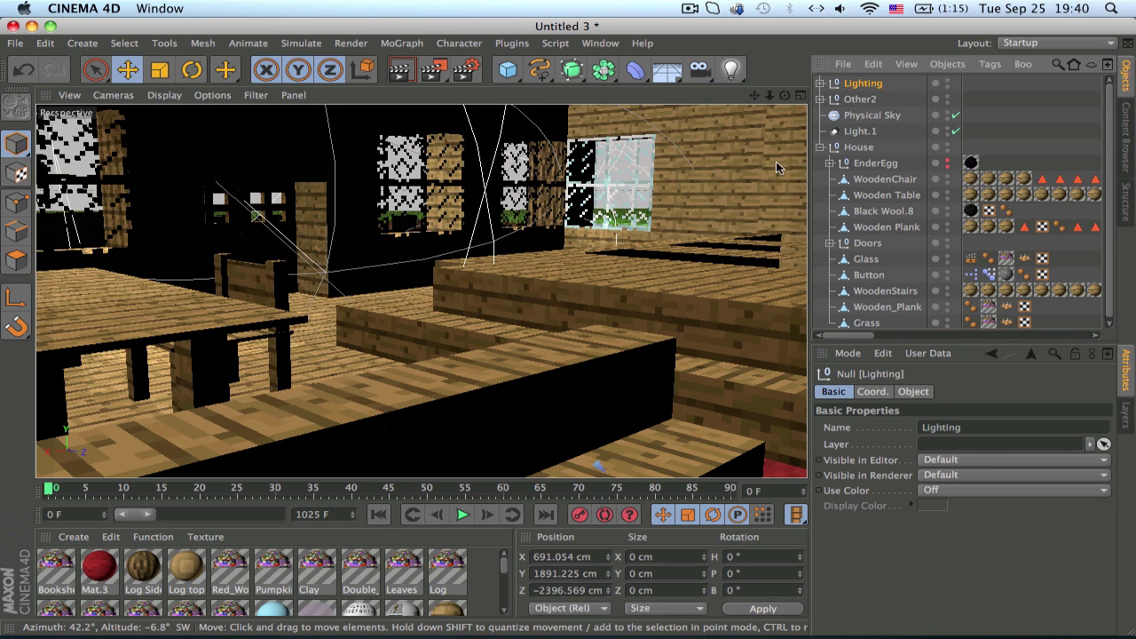
Take the Light out of the Lighting group, and delete that group and the old spot light Light.1
left_click(822, 83)
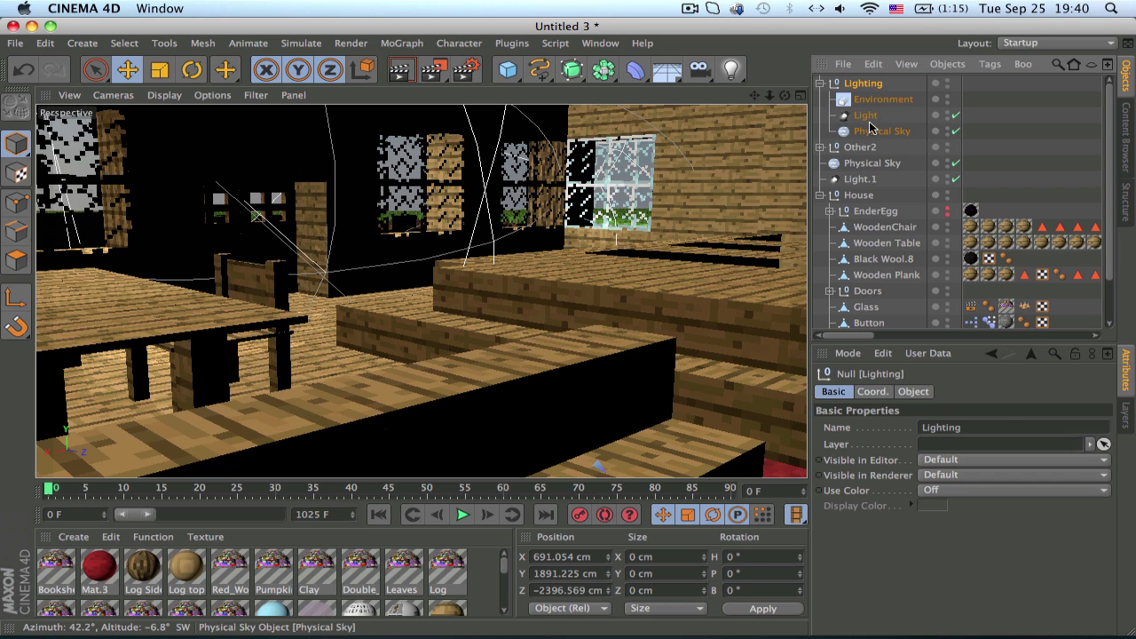
left_click(867, 117)
left_click_drag(855, 80, 853, 78)
left_click(856, 97)
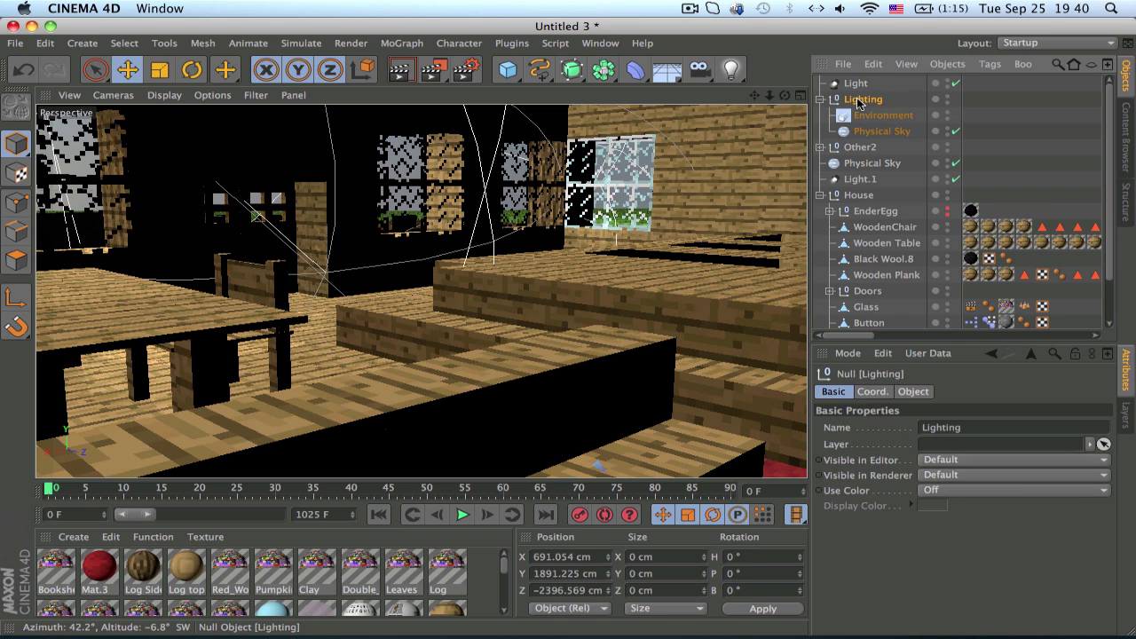
key("Delete")
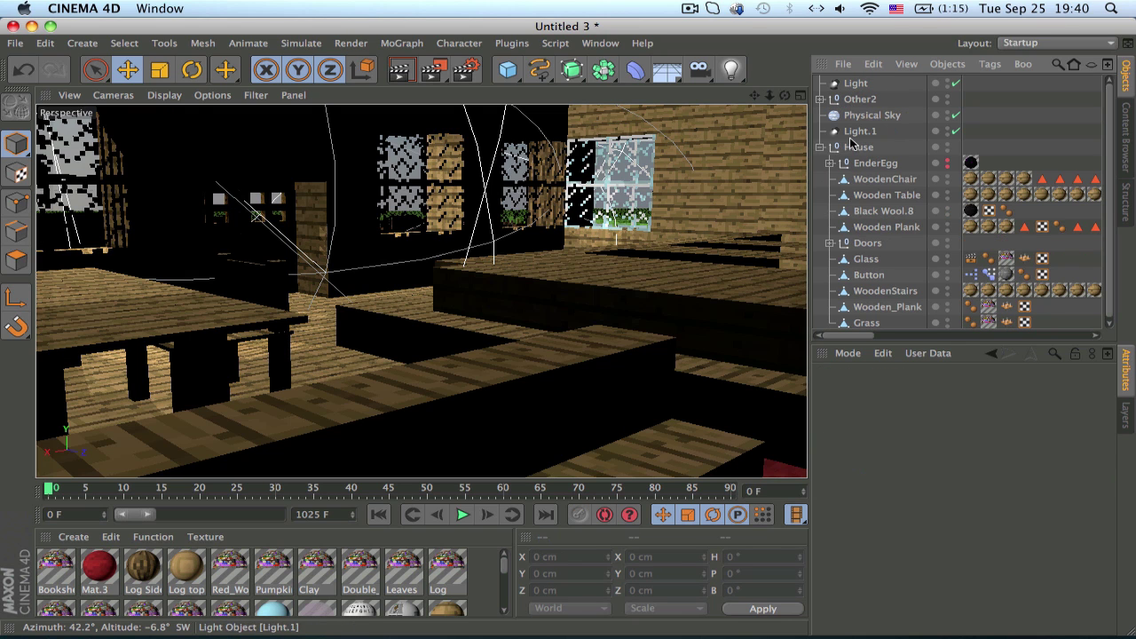
left_click(854, 133)
key("Delete")
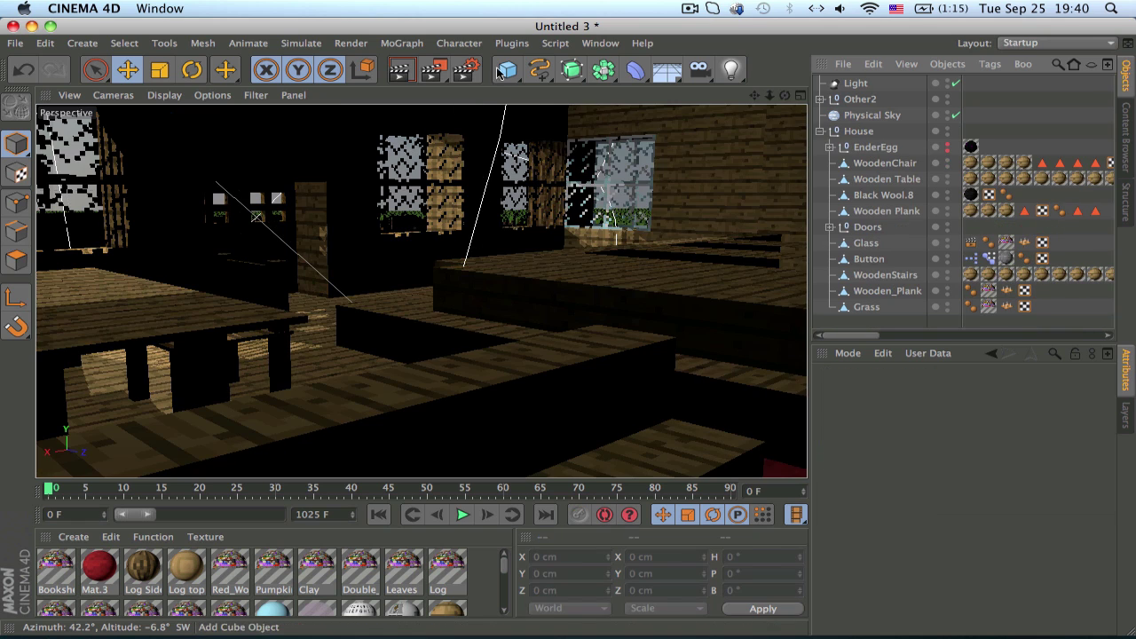
Add an Environment object to the scene
left_click(672, 69)
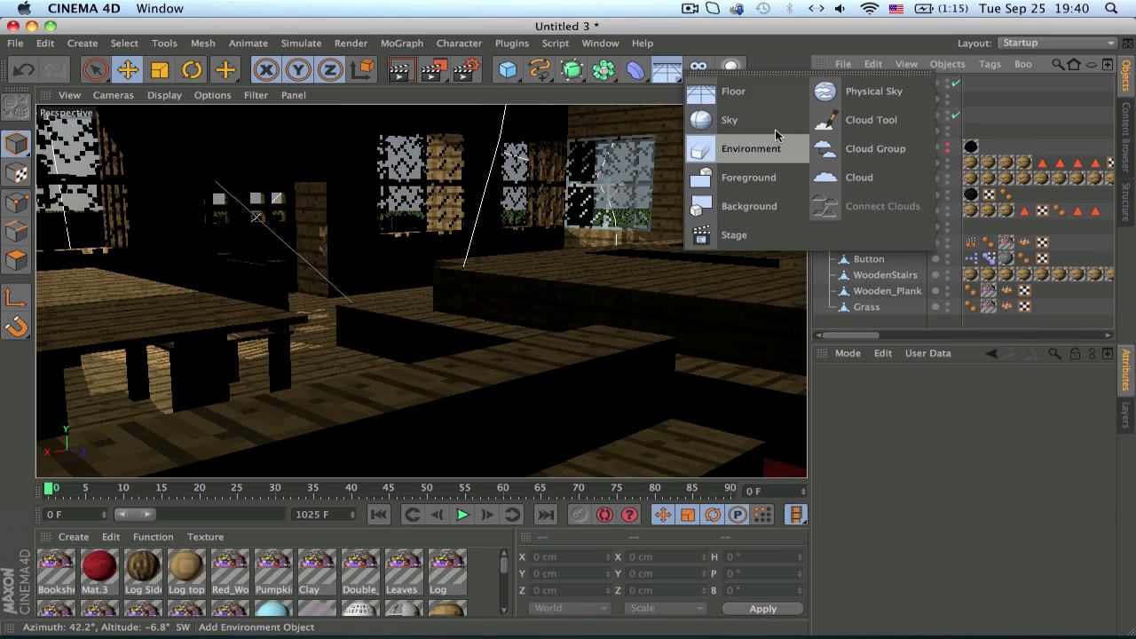
left_click(701, 71)
left_click(694, 63)
left_click(699, 73)
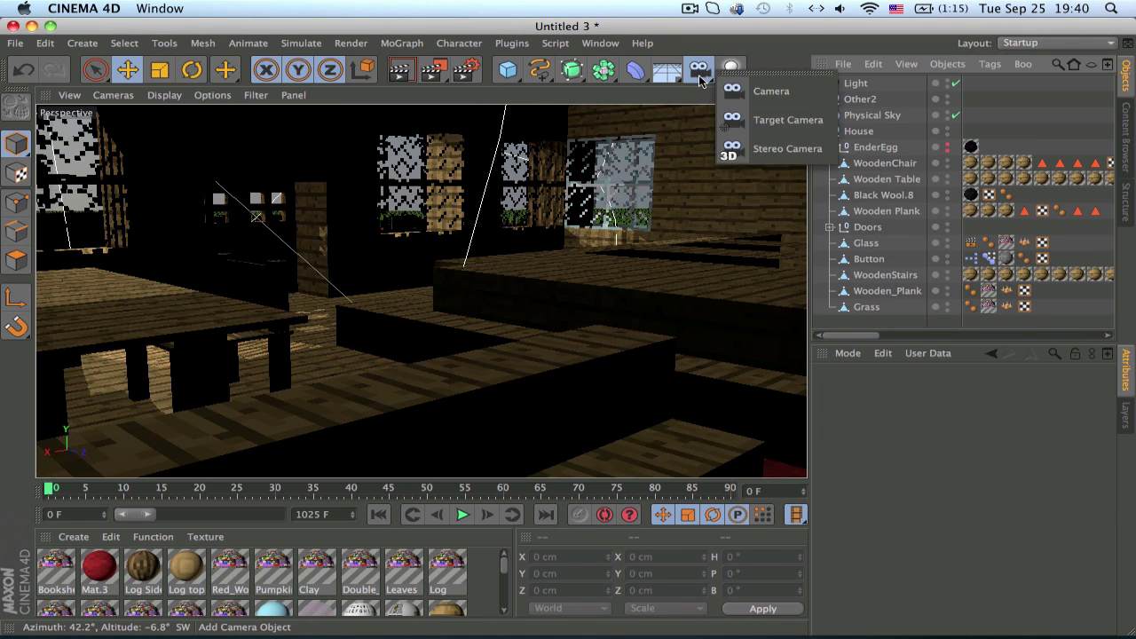
left_click(732, 71)
left_click(764, 92)
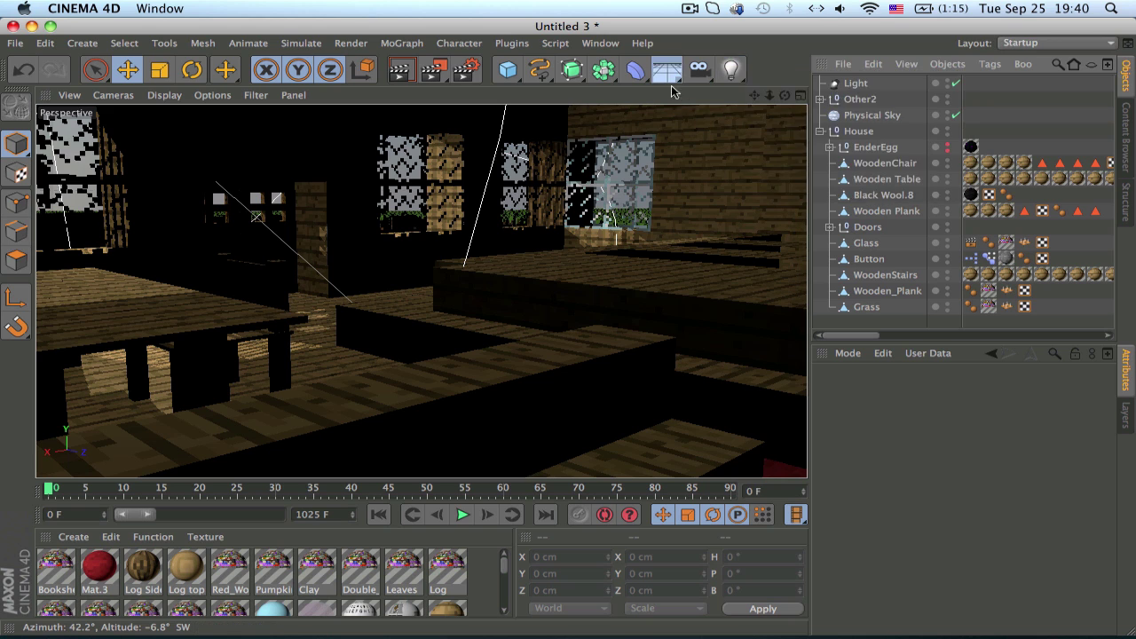
left_click(670, 80)
left_click(741, 148)
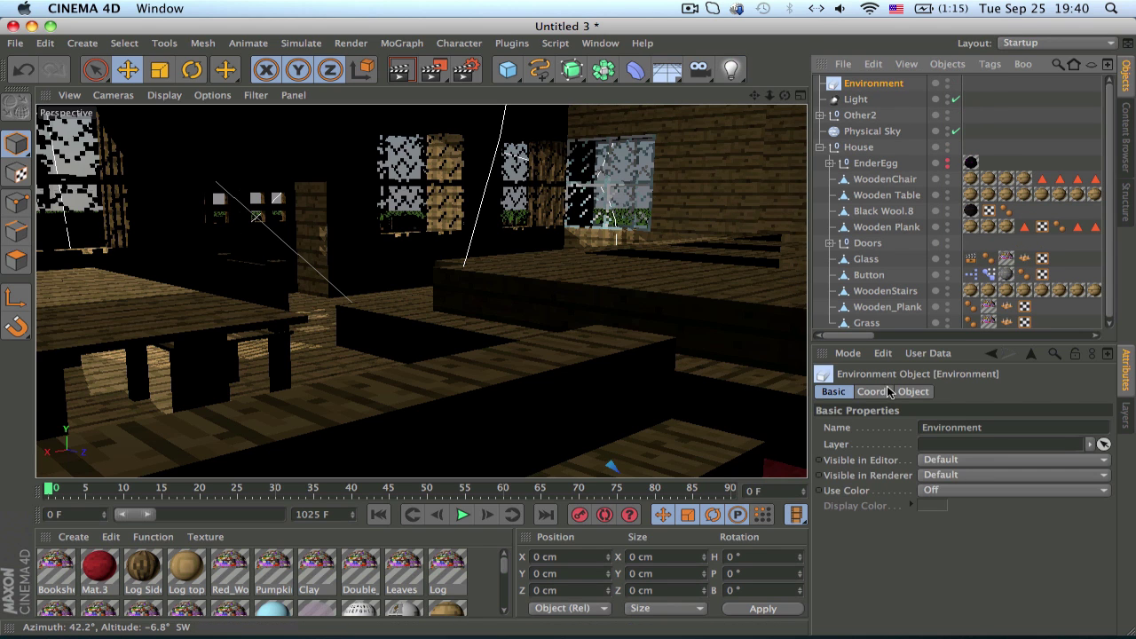
Enable fog on the Environment object and set the fog strength to 3%
left_click(914, 391)
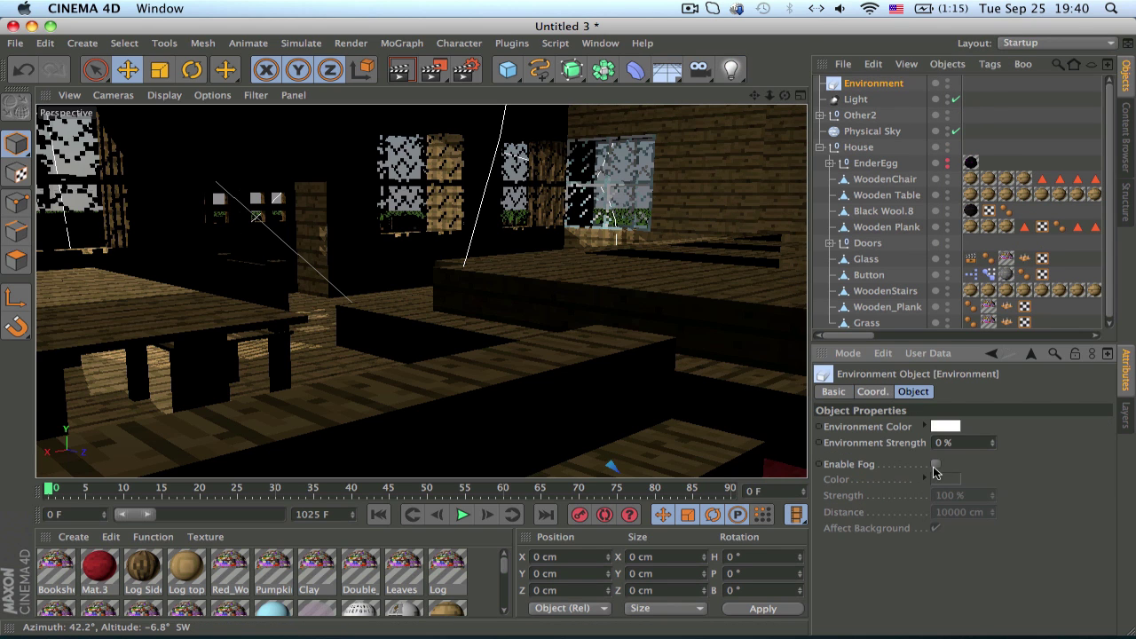
left_click(936, 464)
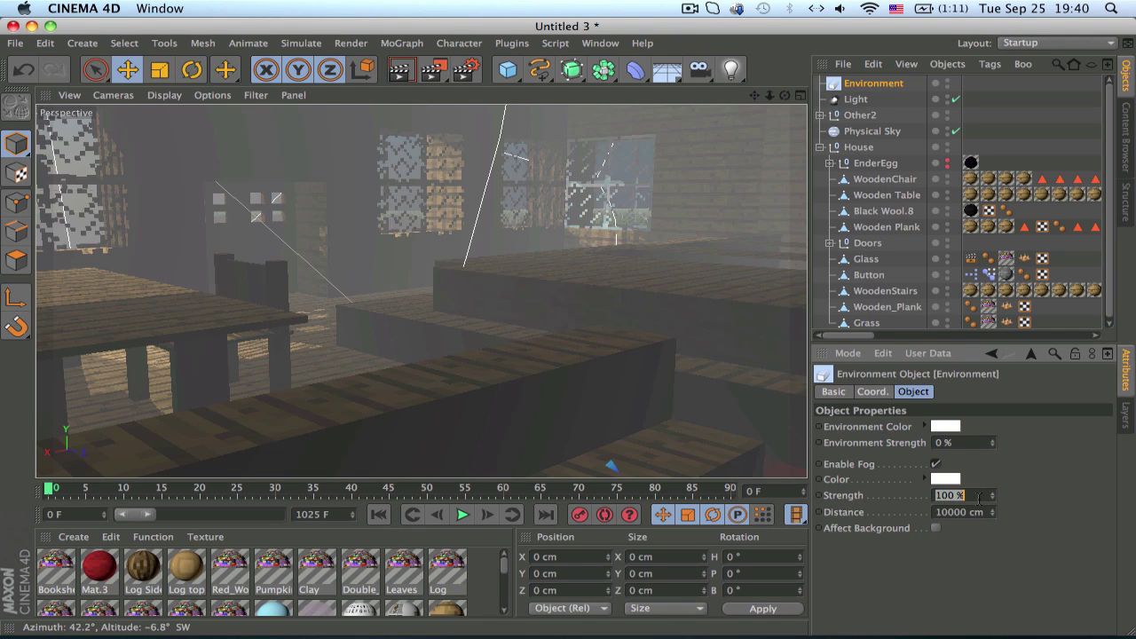
type("3")
key("Return")
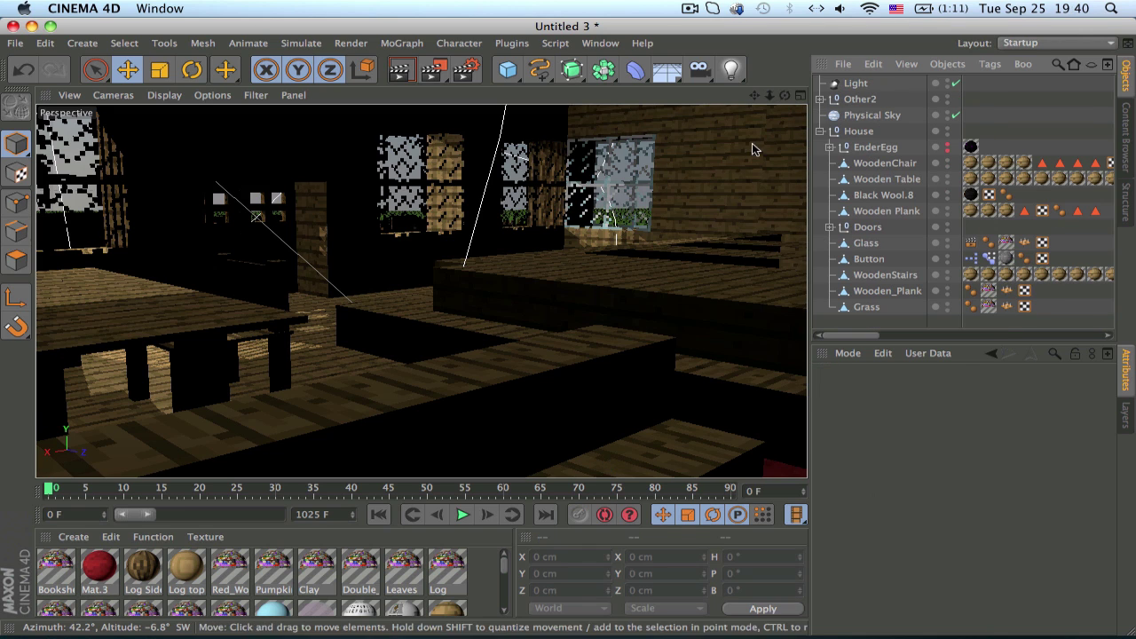
Check the output file and format in the Save section of the render settings
left_click(1008, 131)
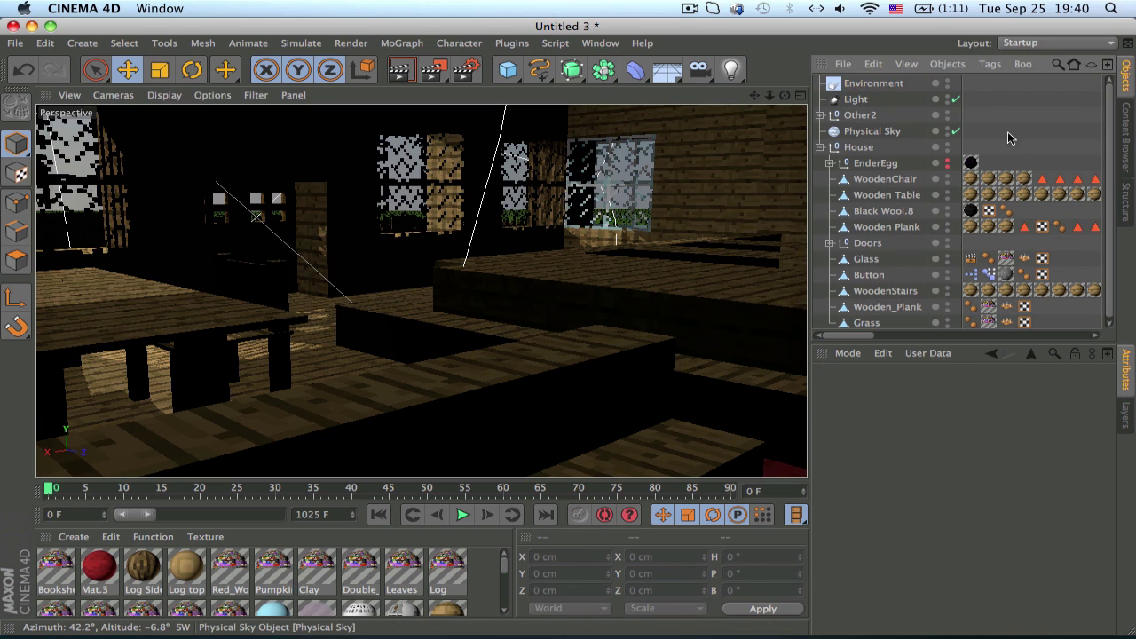
left_click(868, 99)
left_click(859, 115)
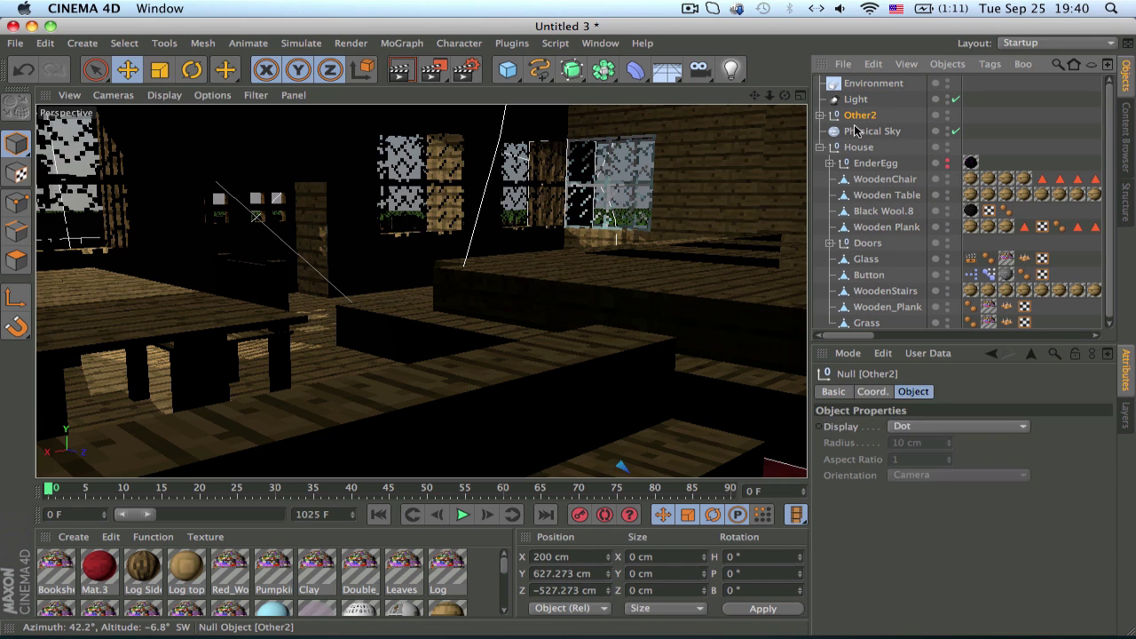
left_click(872, 132)
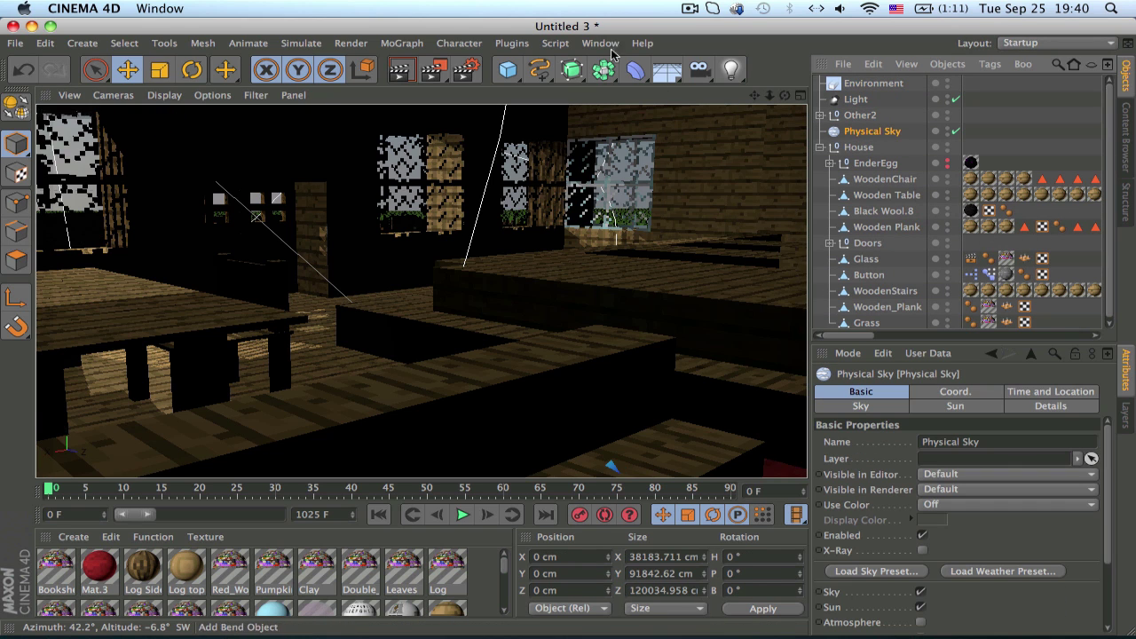
left_click(467, 70)
left_click(67, 109)
left_click(52, 95)
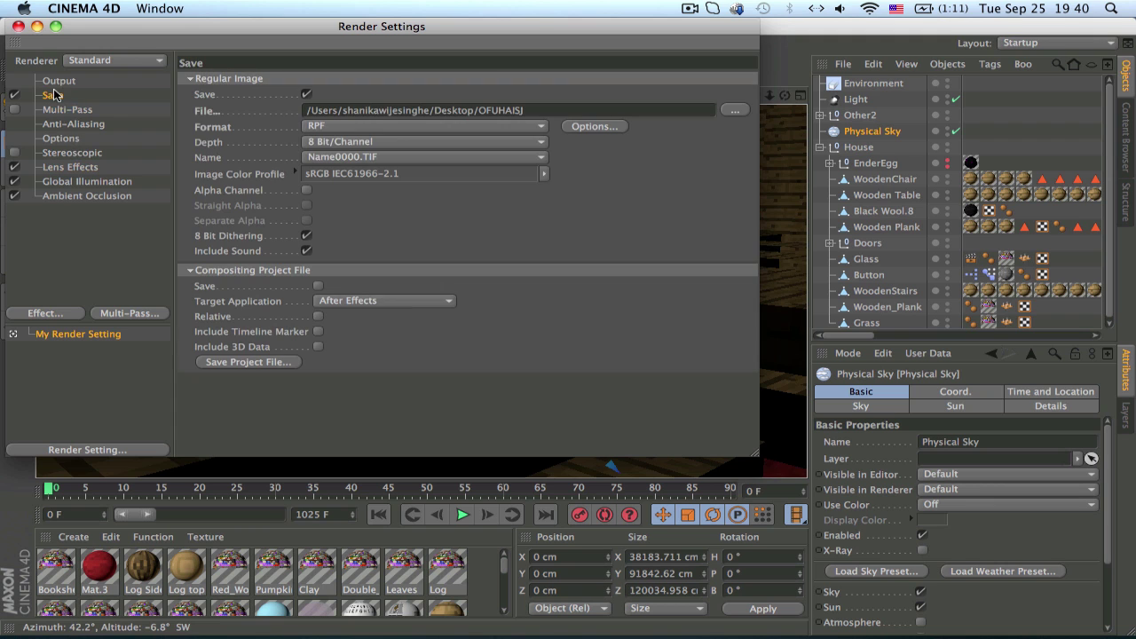
left_click(17, 26)
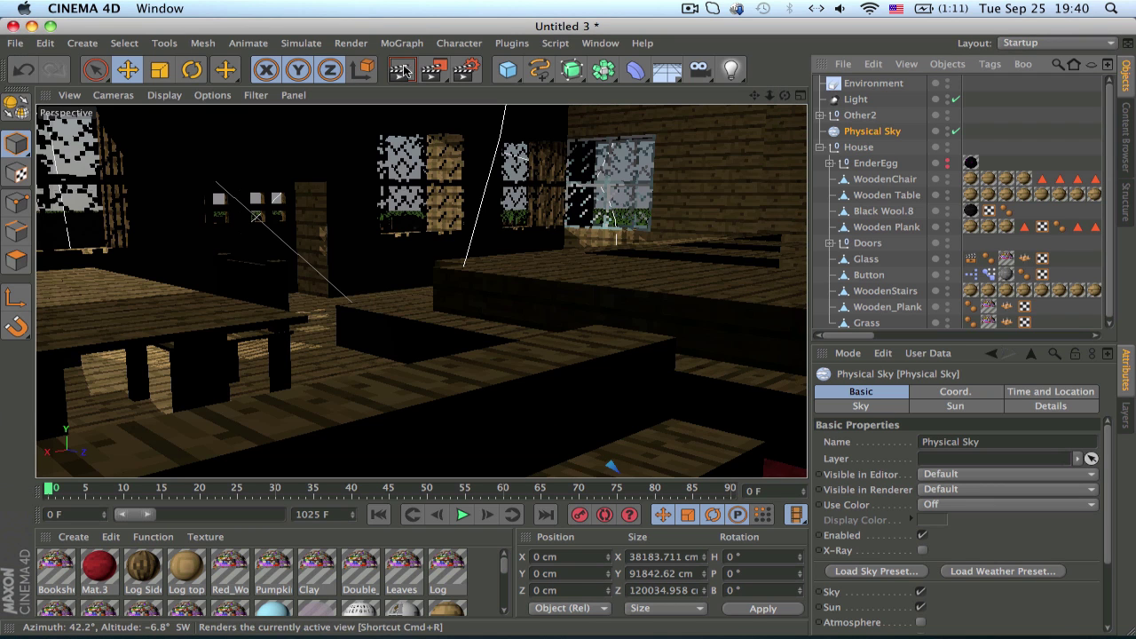
Merge the Bookshelfs file from the asset library into the scene and check the group's contents
left_click(1124, 124)
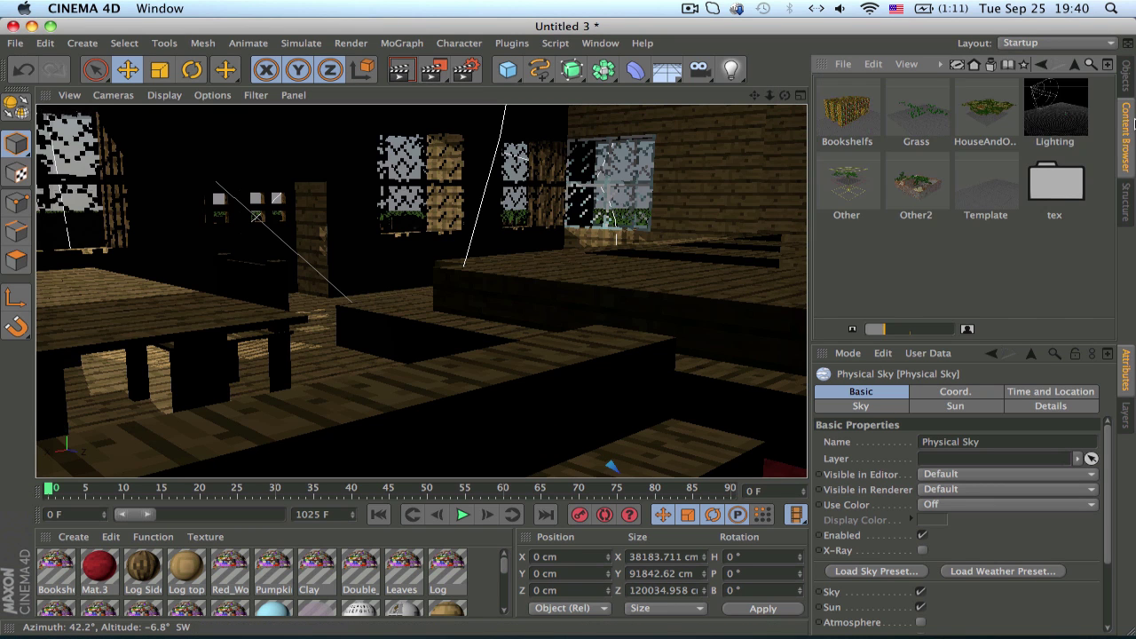
double_click(823, 120)
left_click(1124, 78)
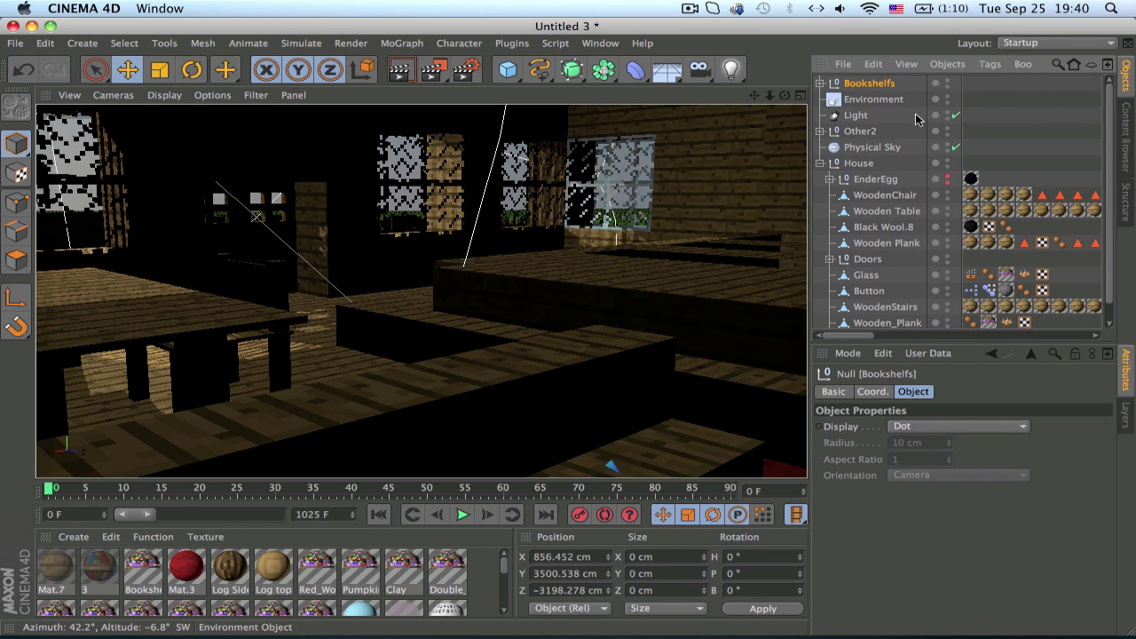
left_click(821, 84)
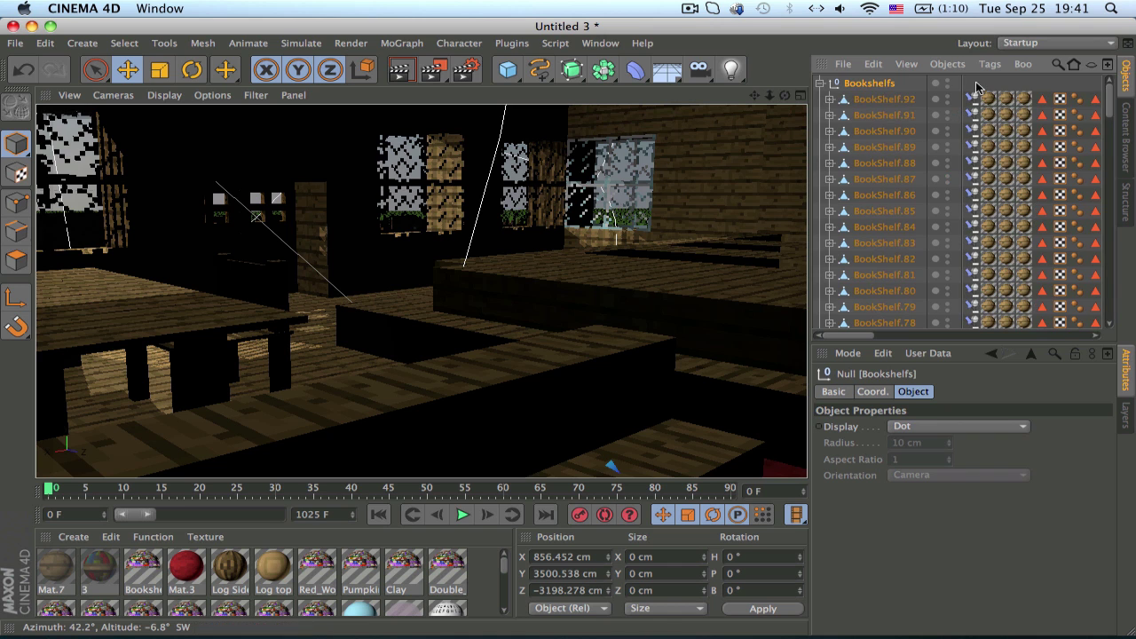
left_click(821, 83)
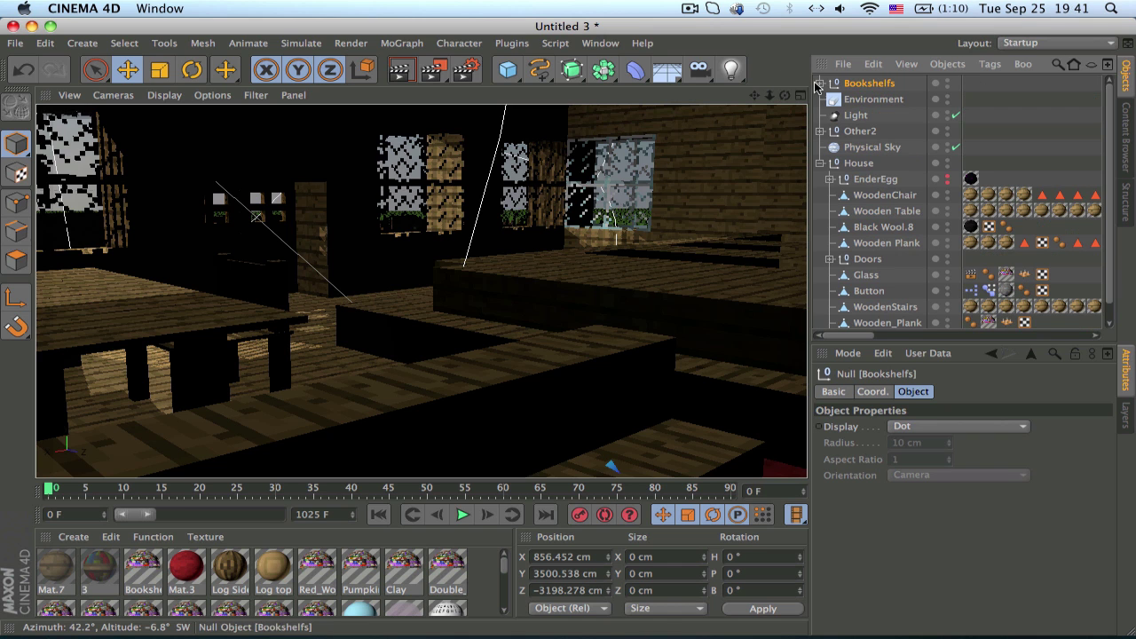
Render the scene with the bookshelves to the Picture Viewer
left_click(451, 58)
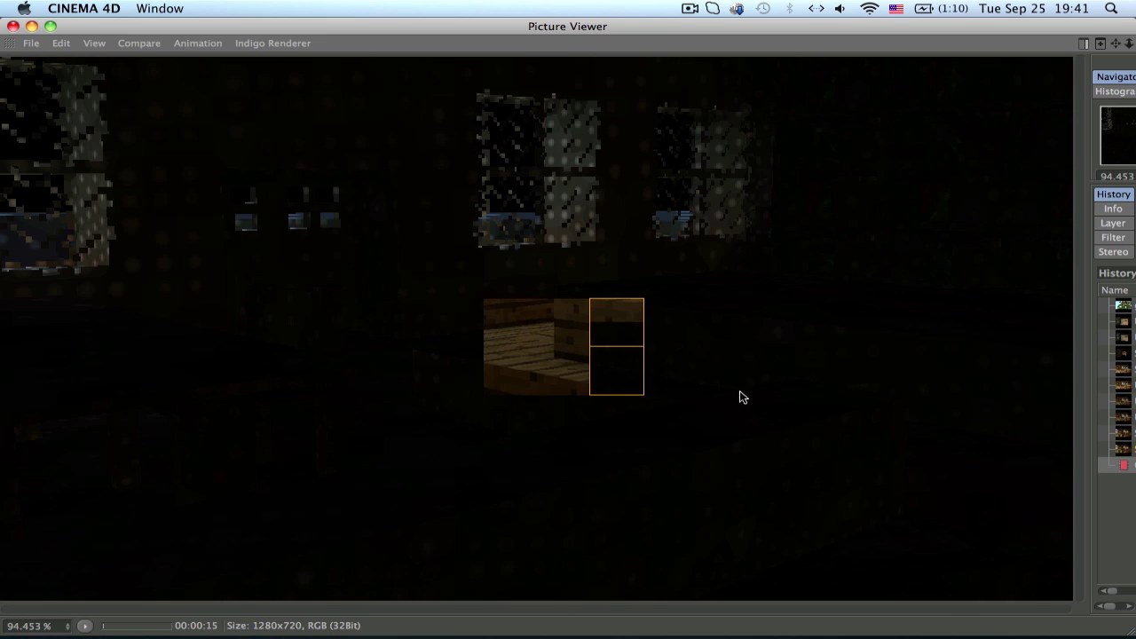
left_click(690, 8)
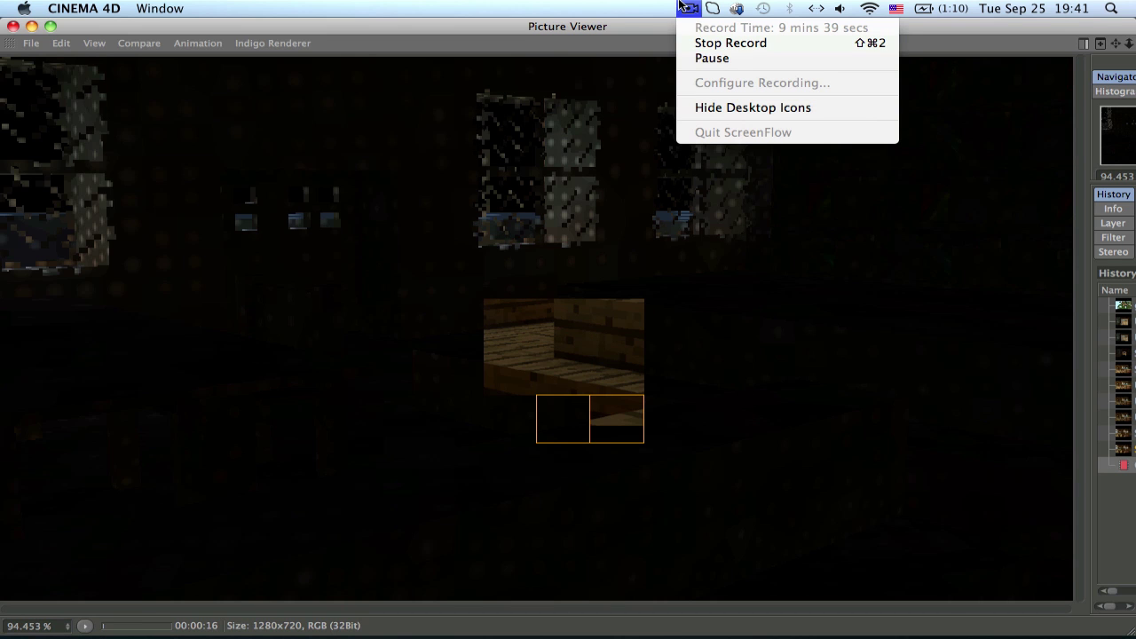
left_click(713, 58)
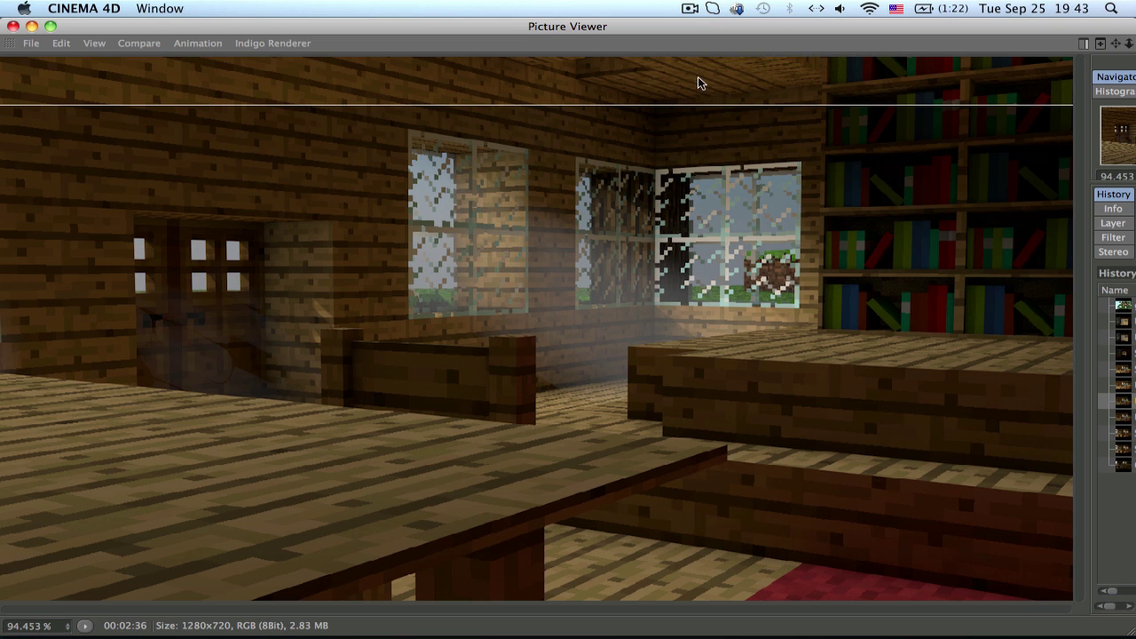
Examine the earlier render and the newest one in the render history, and close the Picture Viewer
left_click_drag(727, 106, 680, 589)
left_click_drag(669, 490, 915, 14)
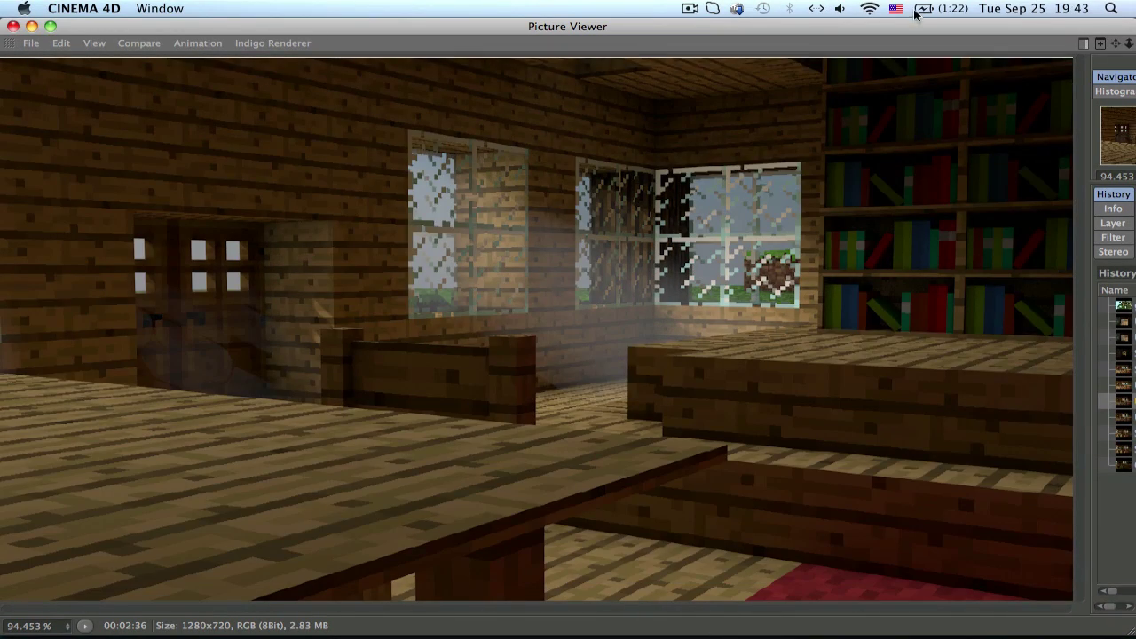
left_click(1120, 467)
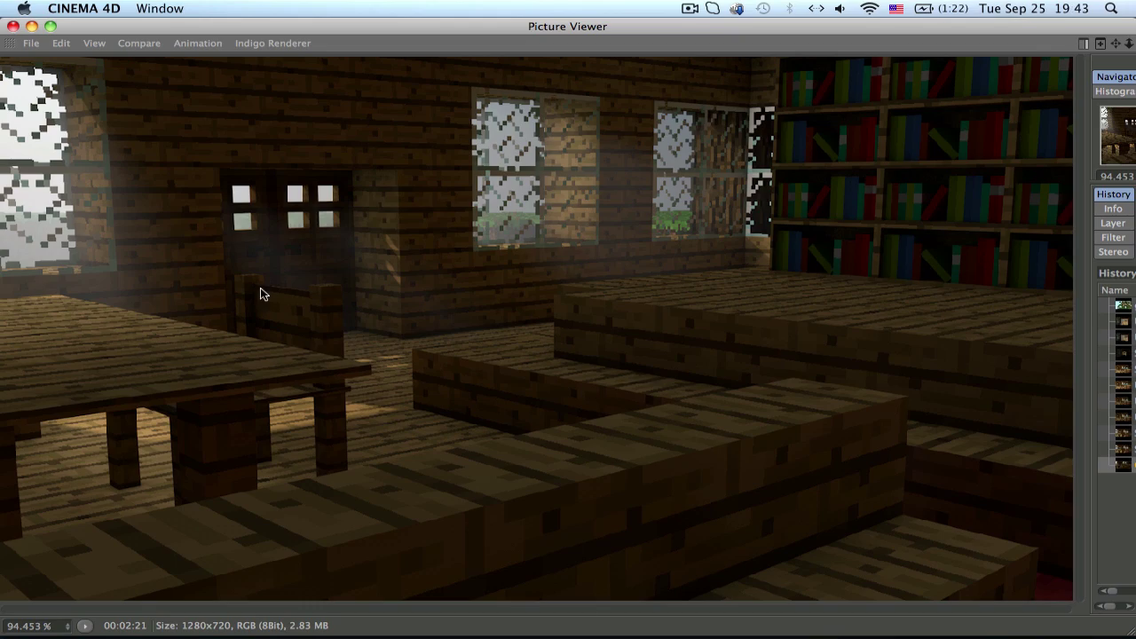
left_click(13, 26)
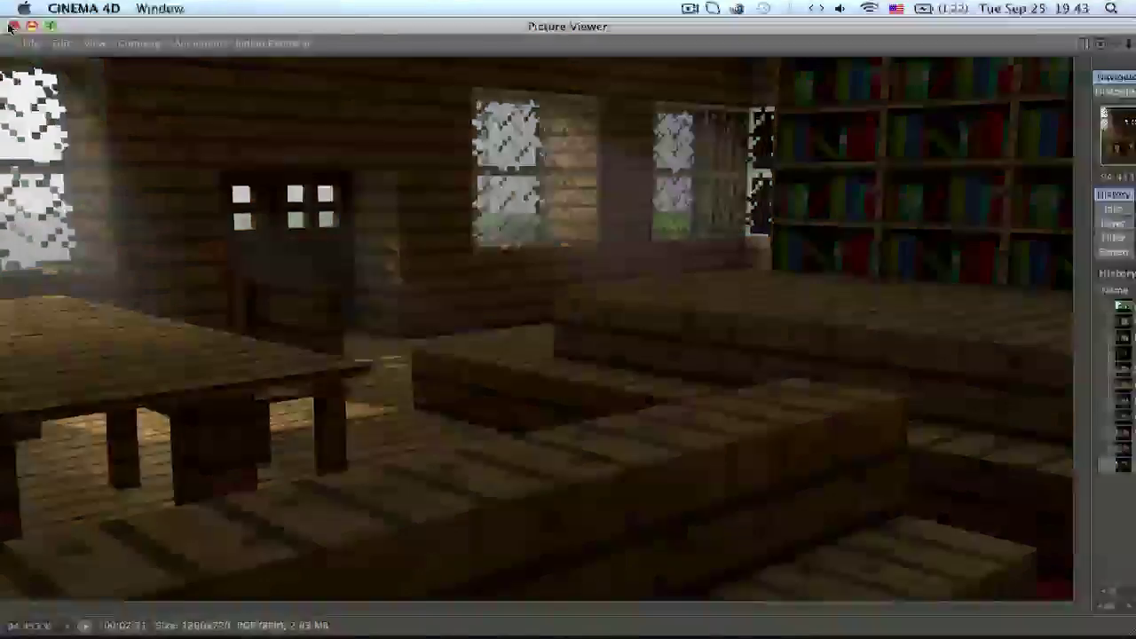
Switch to After Effects, import OFUHAISJ.rpf from the desktop and create a composition from it
key("F3")
left_click(638, 459)
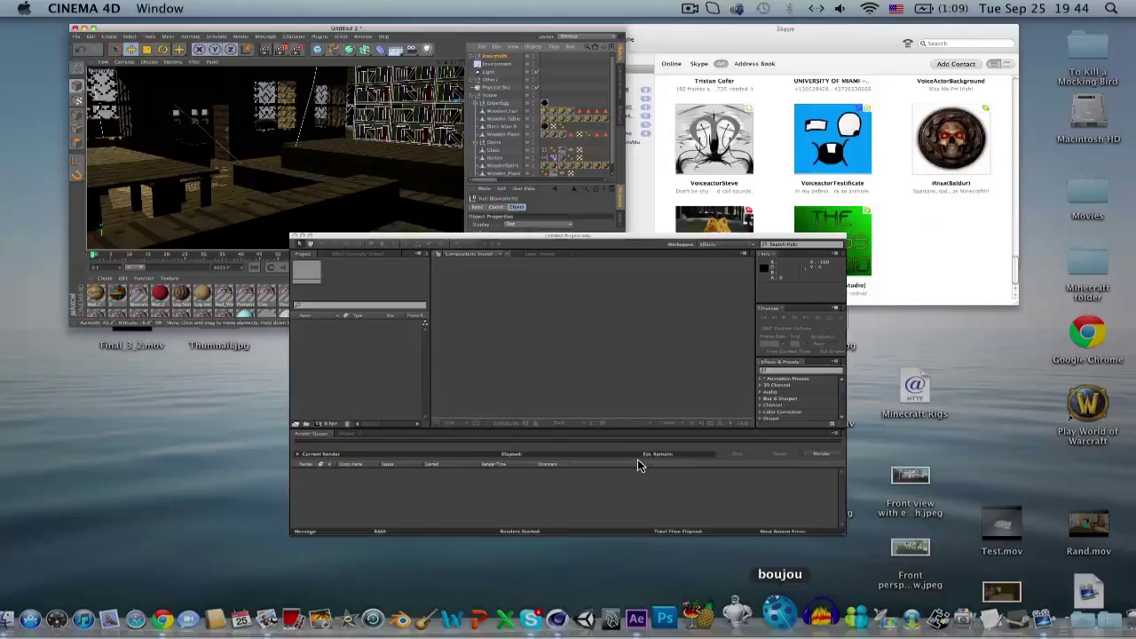
key("F11")
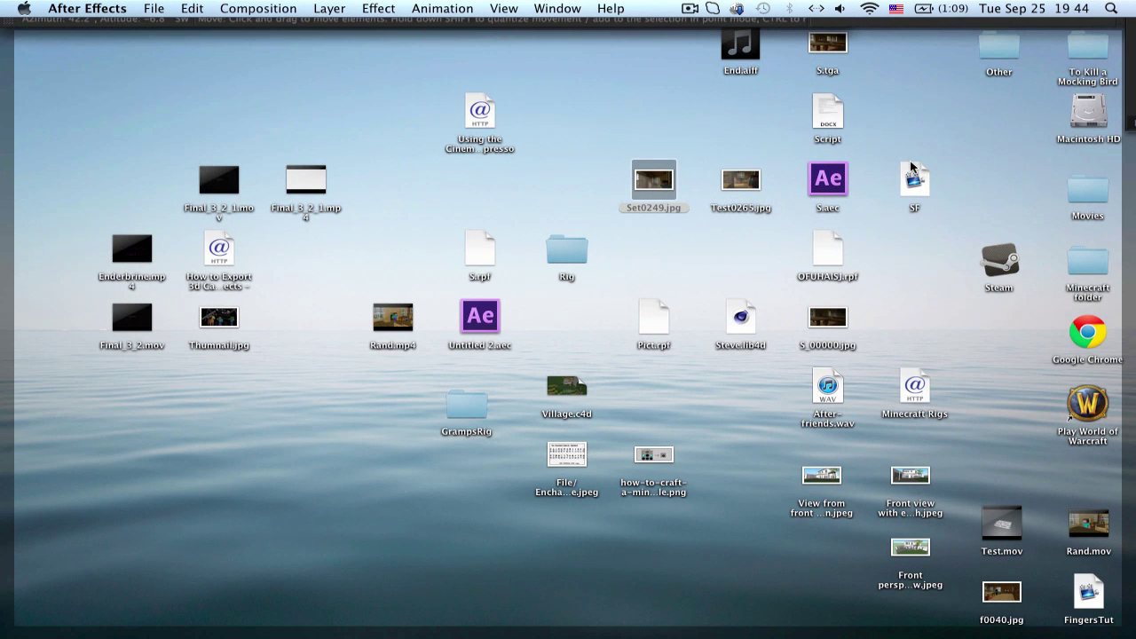
left_click_drag(830, 250, 200, 244)
key("F11")
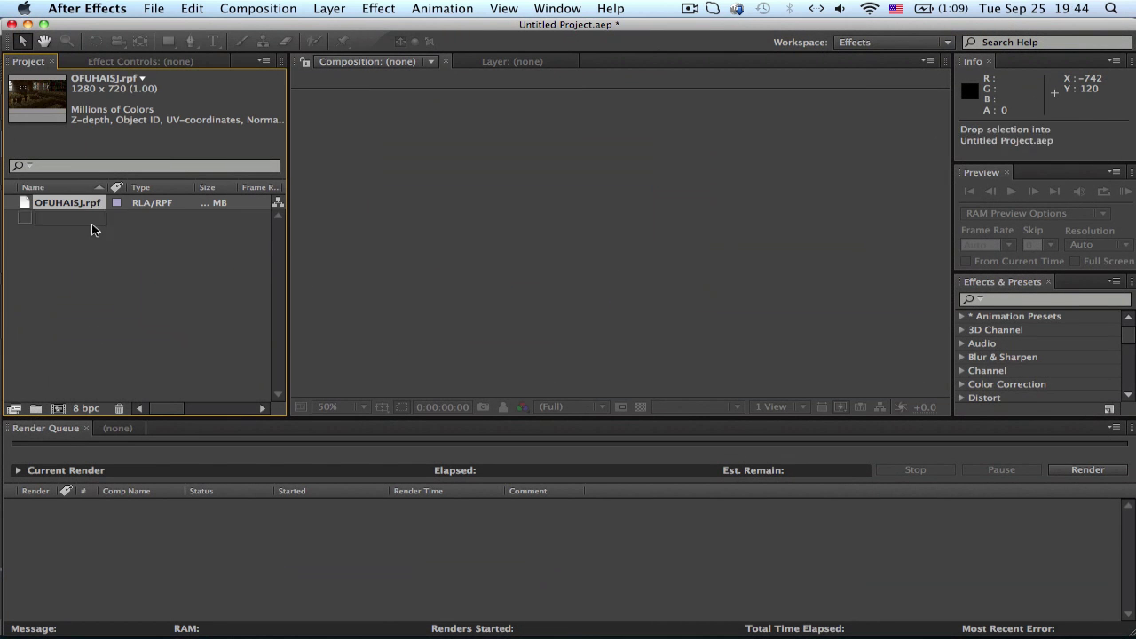
left_click(59, 408)
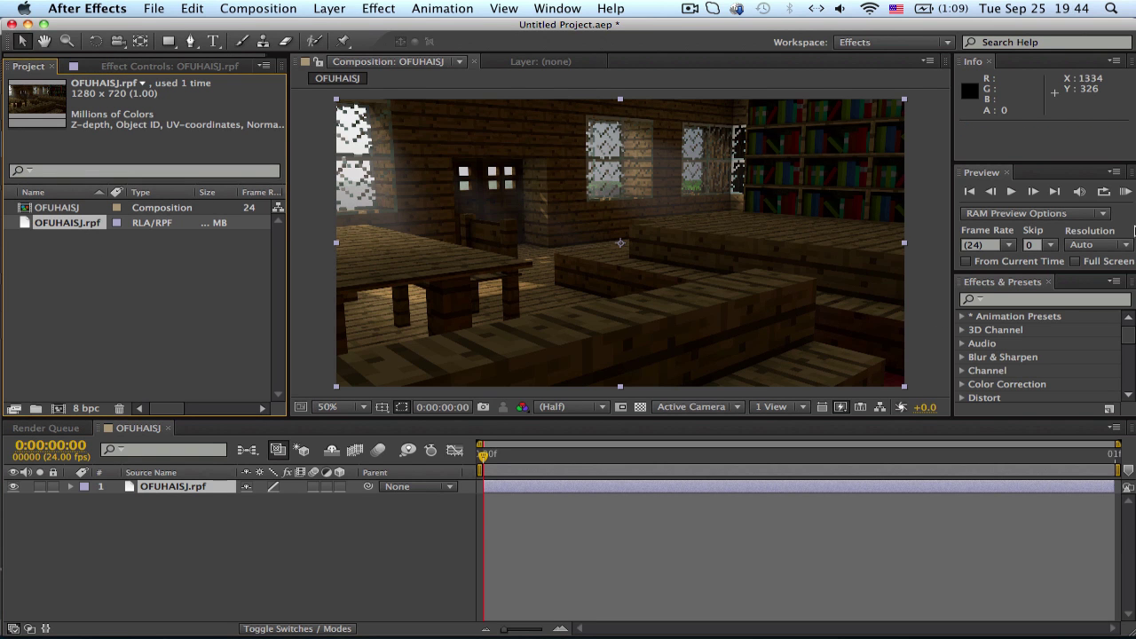
Find the Depth of Field effect and apply it to the OFUHAISJ.rpf layer
left_click(1045, 300)
type("depth")
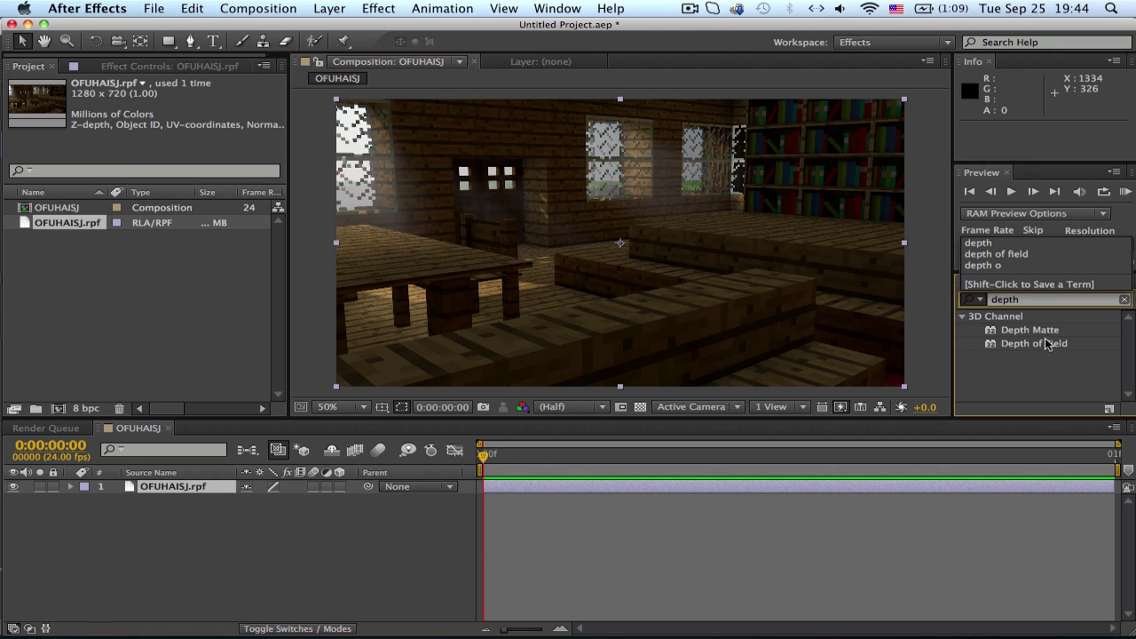
left_click_drag(1048, 344, 616, 178)
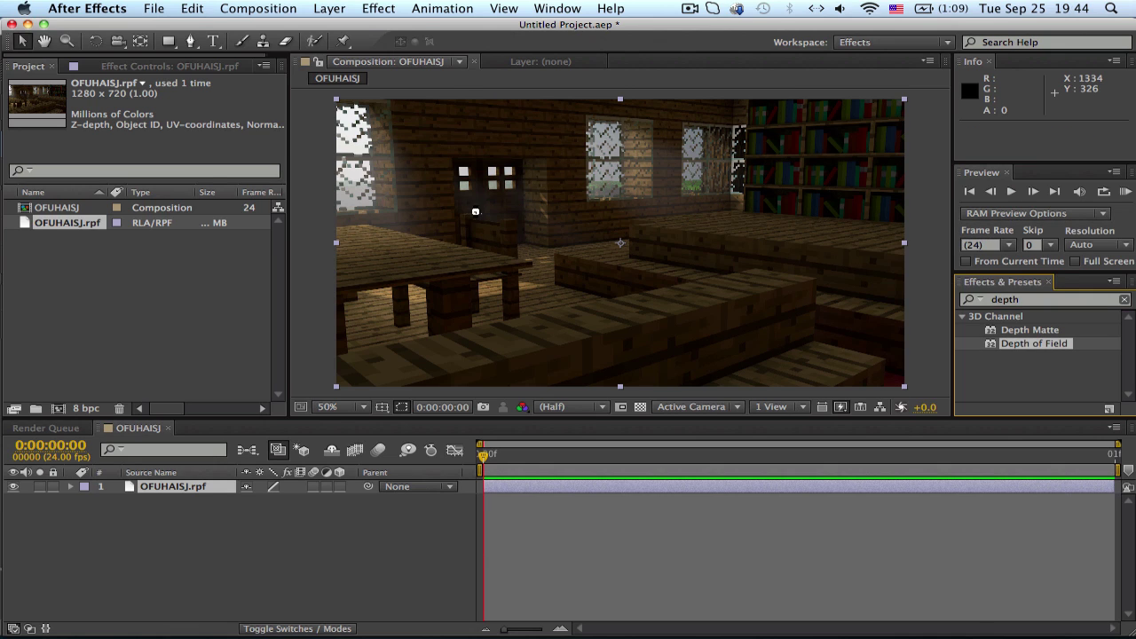
Set the Depth of Field effect's focal plane to 3000 and its maximum radius to 2
left_click(170, 111)
type("3000")
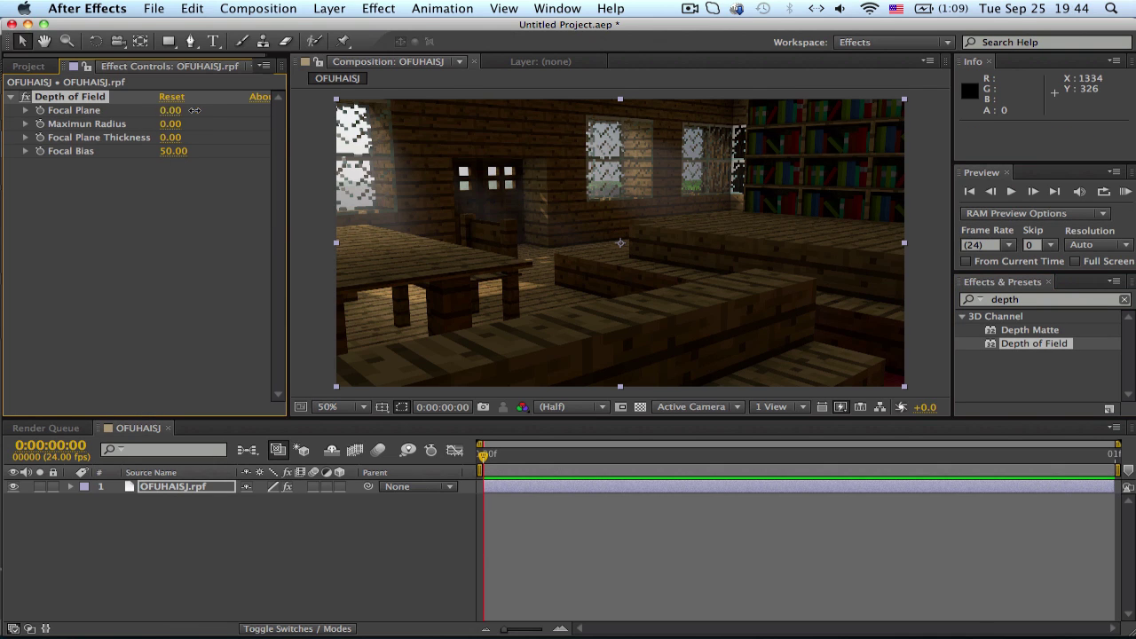
key("Return")
left_click(169, 123)
type("2")
Set the Depth of Field effect's focal plane thickness to 300
left_click(174, 138)
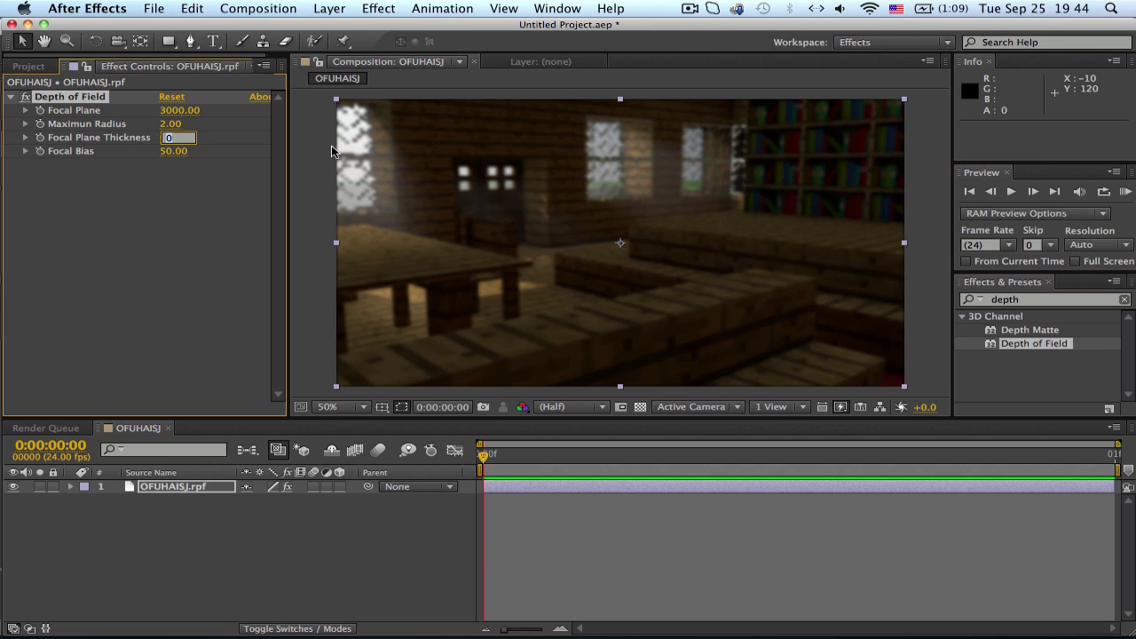
left_click(216, 176)
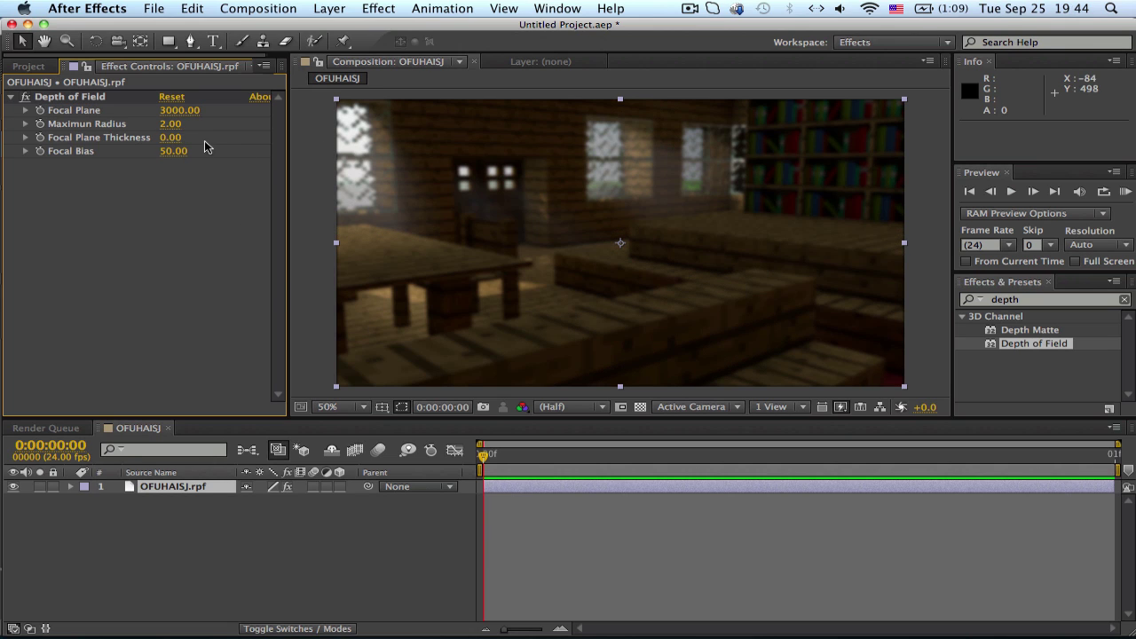
left_click(178, 139)
left_click(151, 174)
left_click(177, 139)
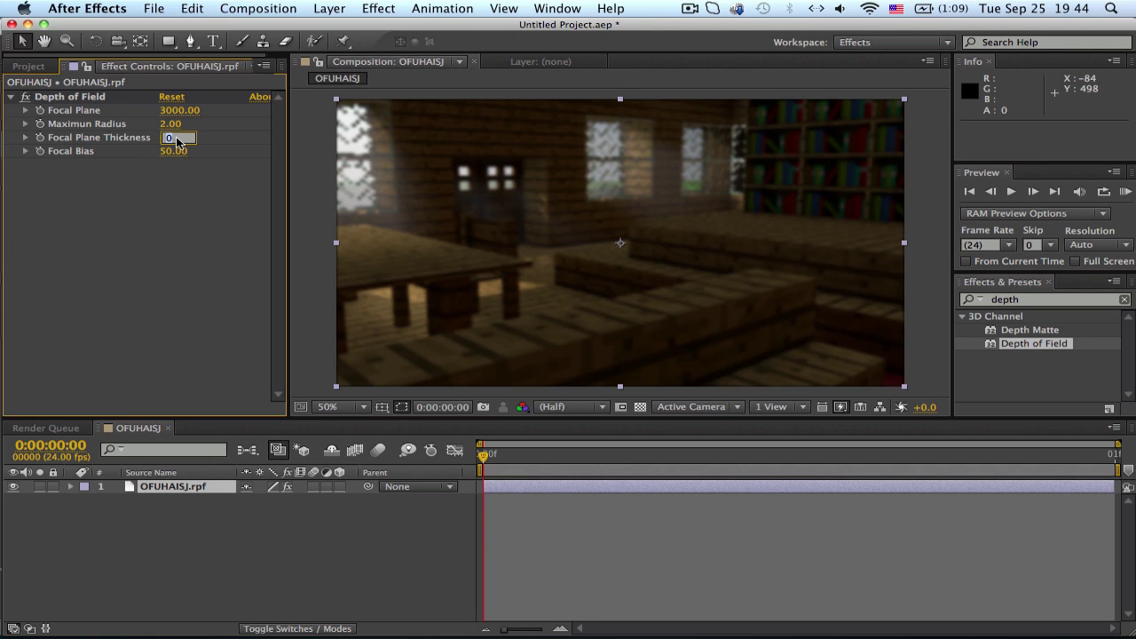
type("300")
key("Return")
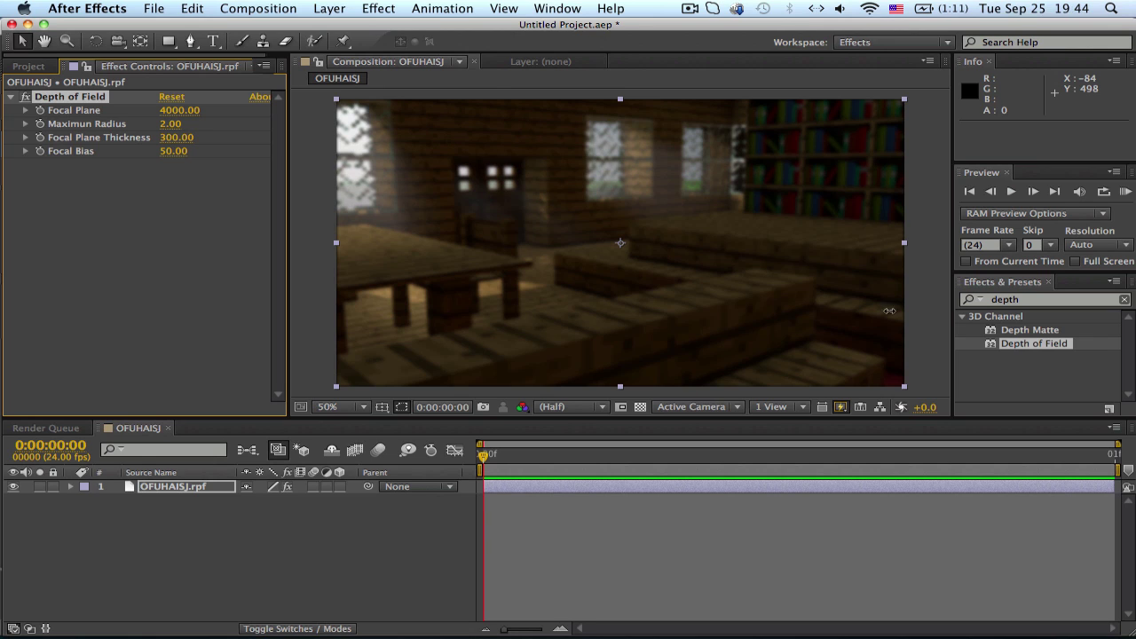
left_click(165, 137)
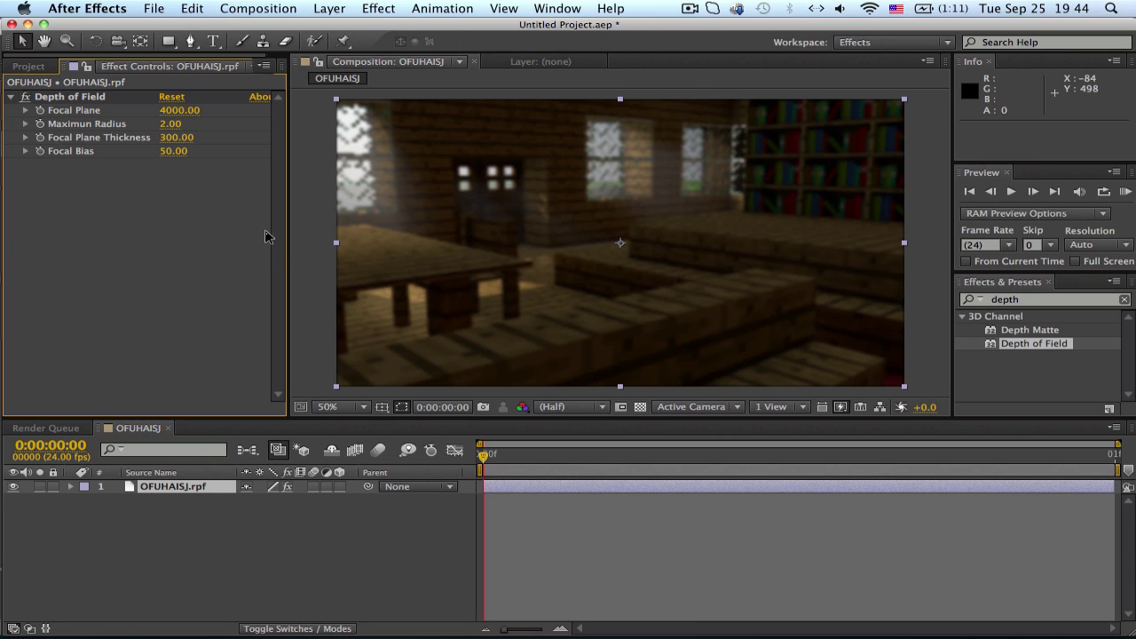
left_click(718, 8)
left_click(721, 74)
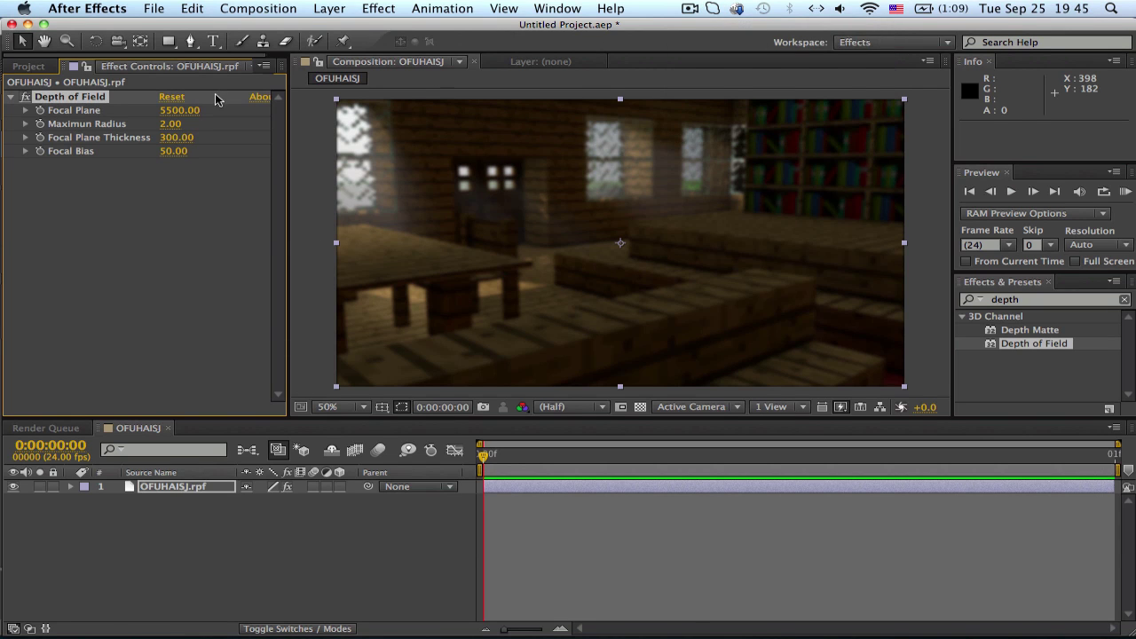
Adjust the Depth of Field effect to a focal plane of -400 and a focal plane thickness of 400
mouse_move(181, 110)
left_mouse_down()
mouse_move(214, 108)
mouse_move(168, 110)
left_mouse_up()
left_click_drag(307, 95, 153, 144)
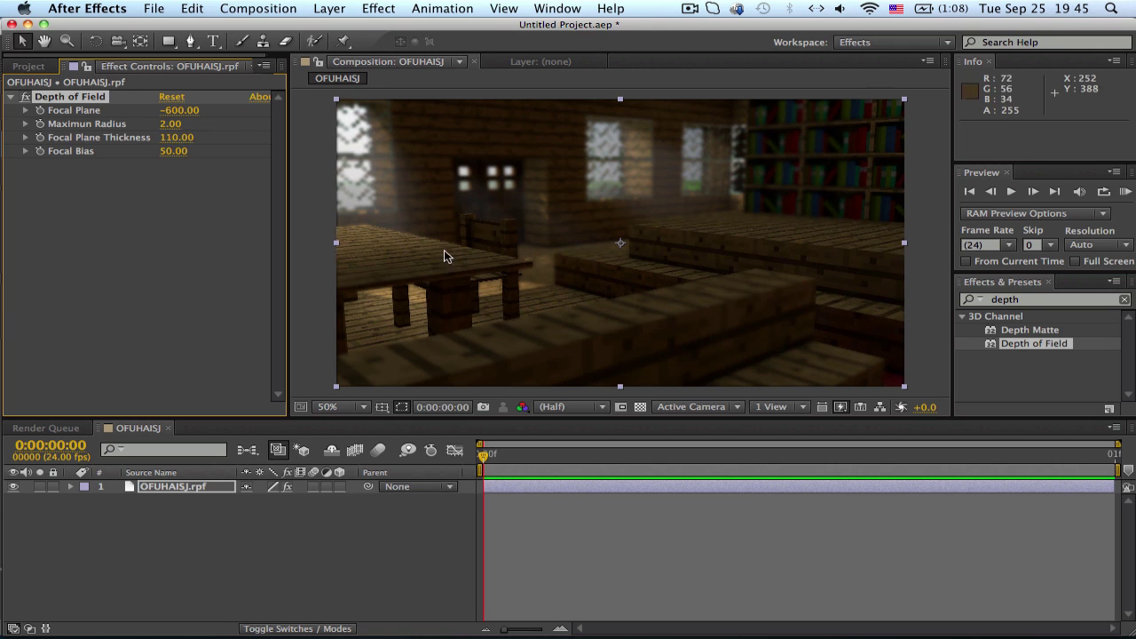
mouse_move(177, 116)
left_mouse_down()
mouse_move(223, 137)
mouse_move(205, 137)
mouse_move(186, 112)
left_mouse_up()
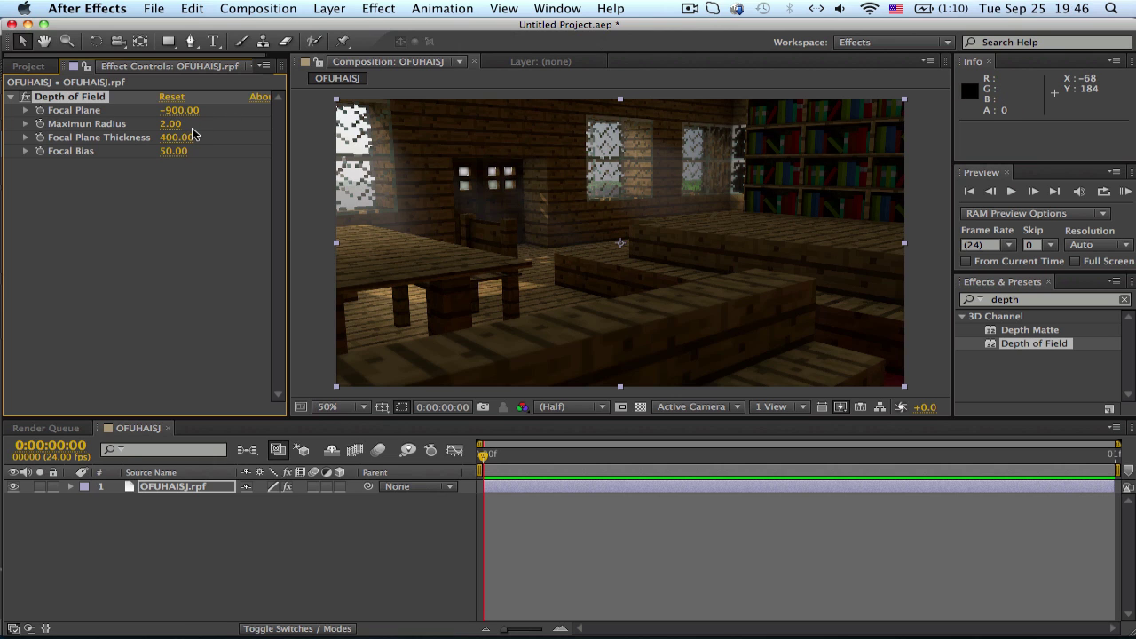
left_click_drag(183, 111, 182, 110)
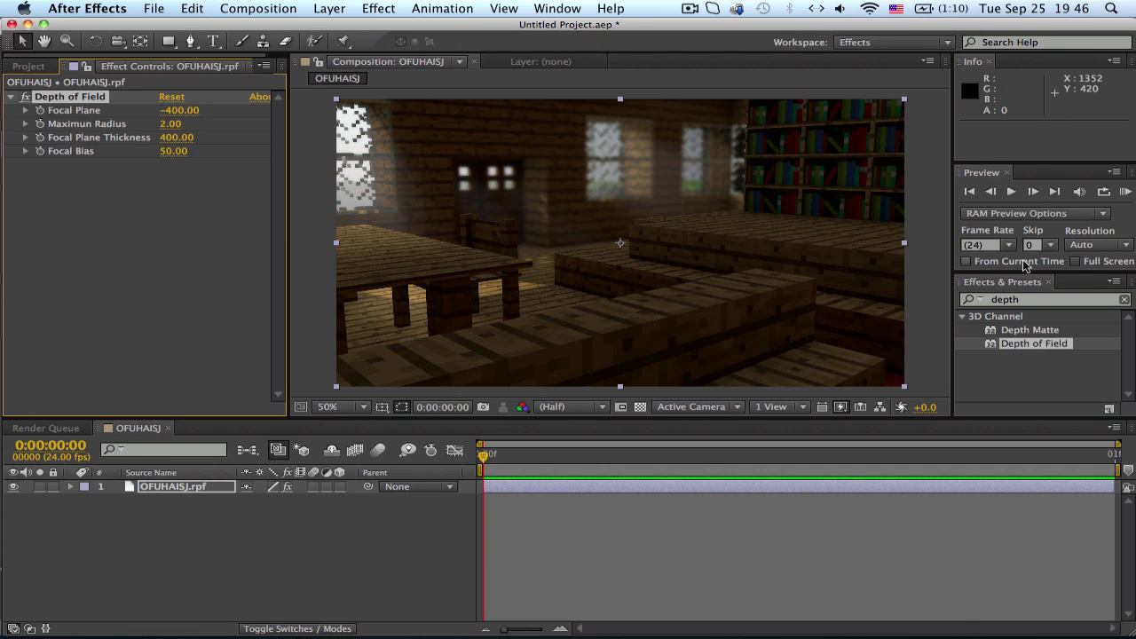
Apply the Fog 3D effect to the OFUHAISJ.rpf layer and set its fog end depth to about -2190
double_click(1021, 300)
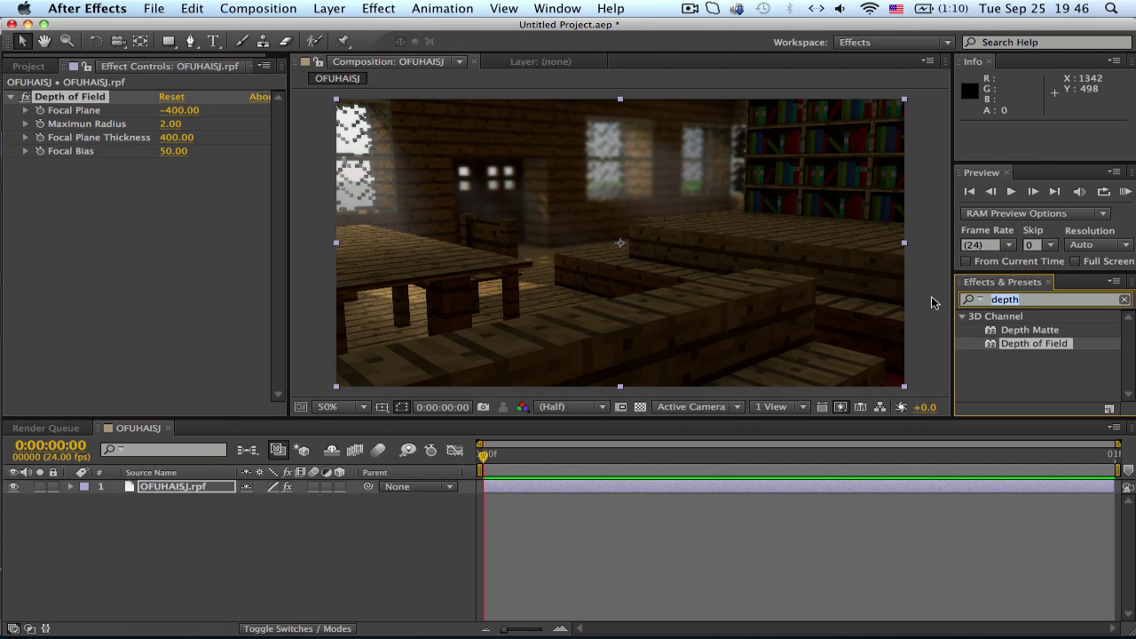
type("fog")
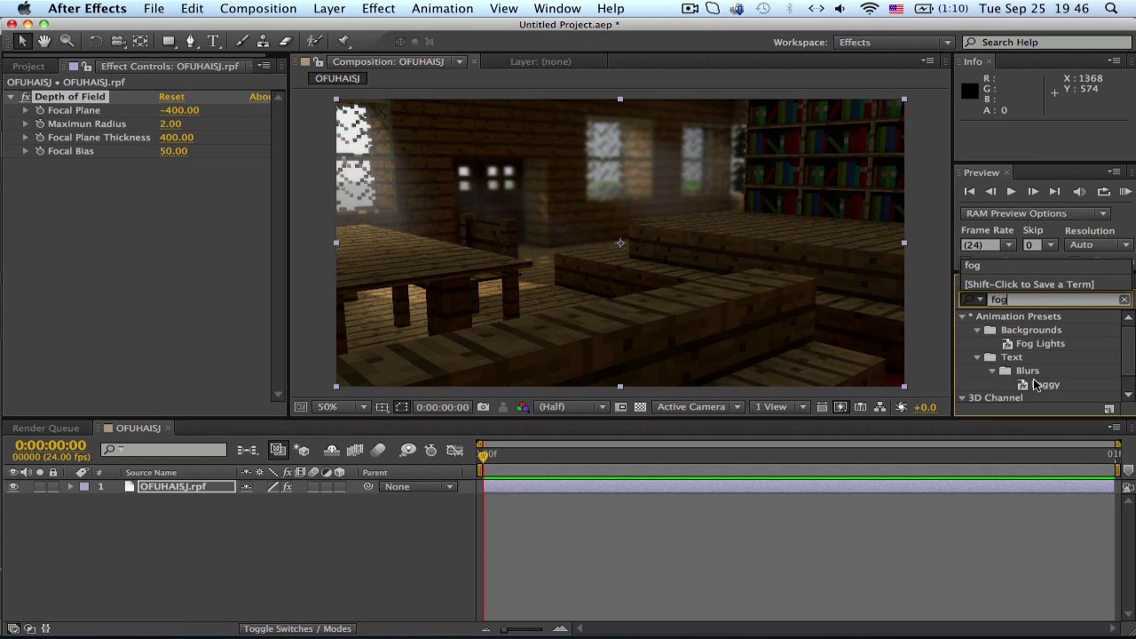
scroll(976, 337, "down", 1)
left_click_drag(1000, 393, 664, 251)
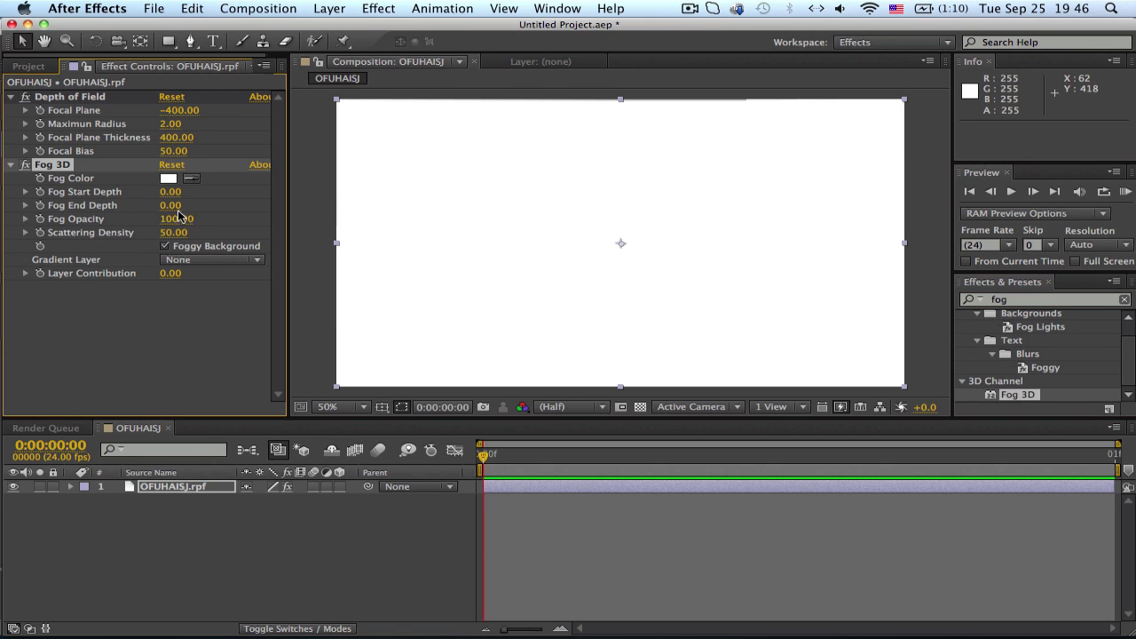
left_click_drag(171, 205, 4, 222)
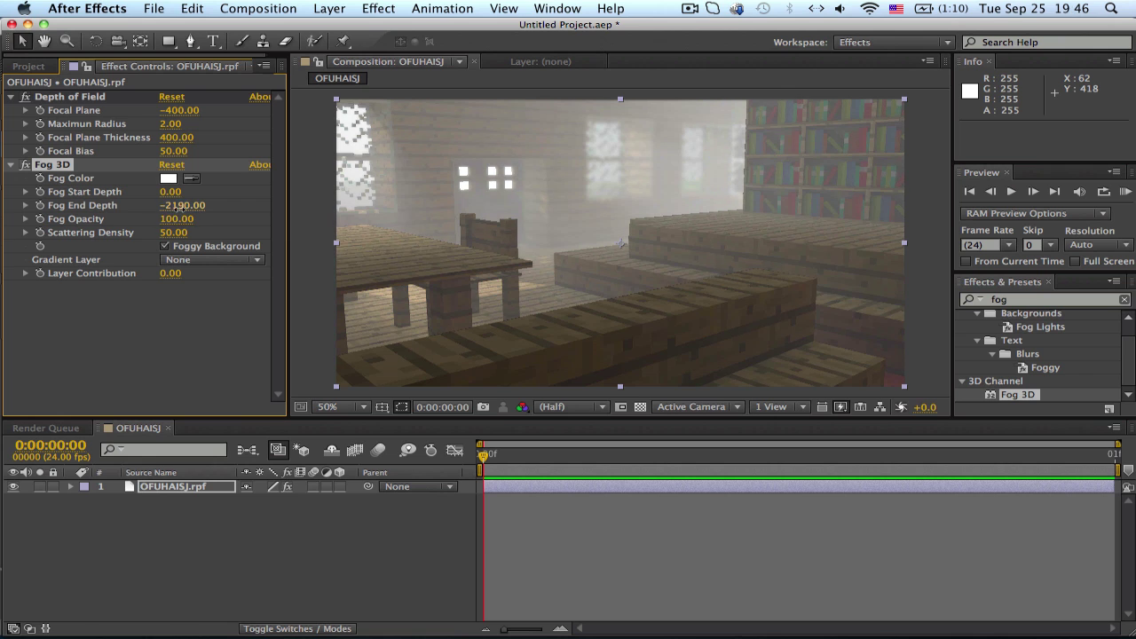
Set the Fog 3D effect's fog end depth to -13850
left_click_drag(182, 205, 23, 196)
left_click_drag(186, 197, 100, 209)
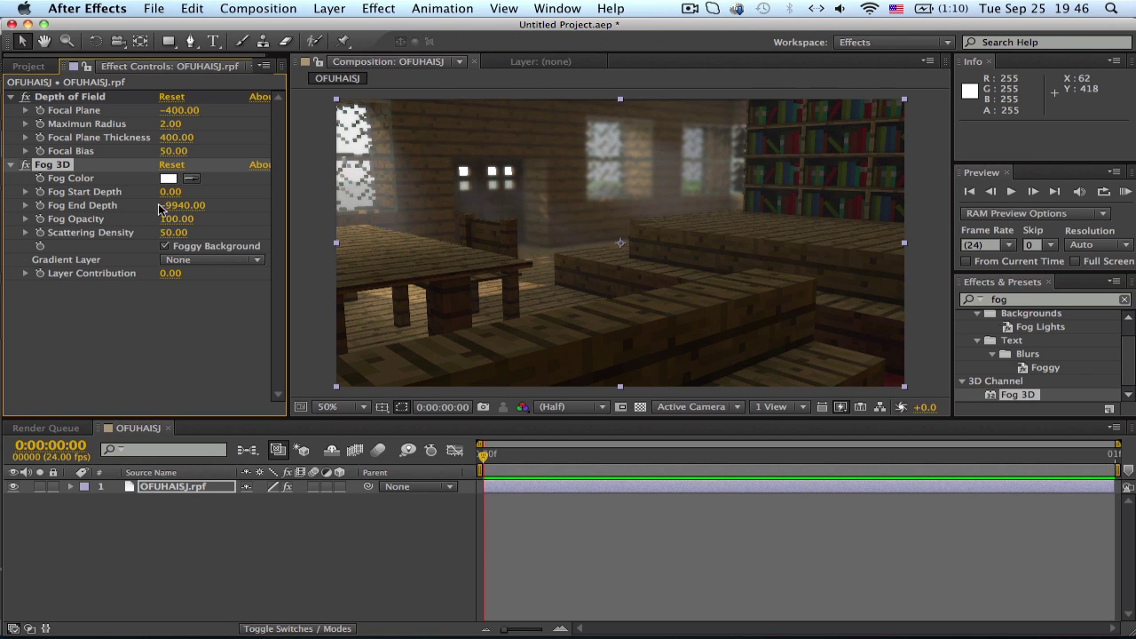
left_click_drag(182, 213, 14, 216)
left_click_drag(182, 215, 87, 208)
left_click_drag(185, 205, 123, 209)
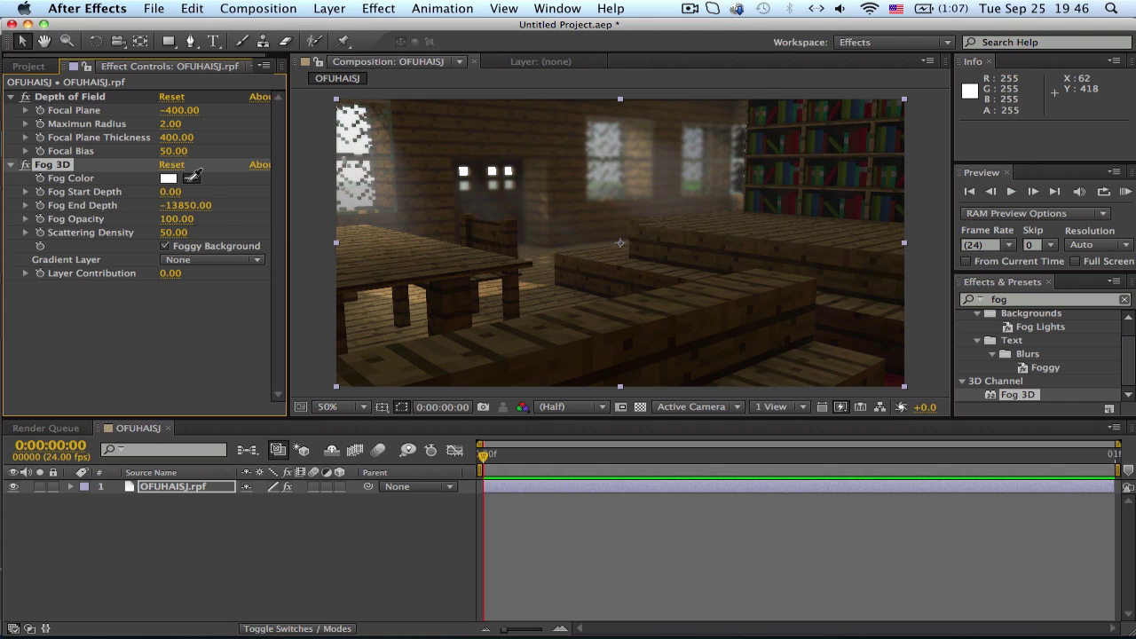
Sample the fog color from the bookshelf area, and replace it with a grey sampled near the back window
left_click(191, 178)
left_click(784, 169)
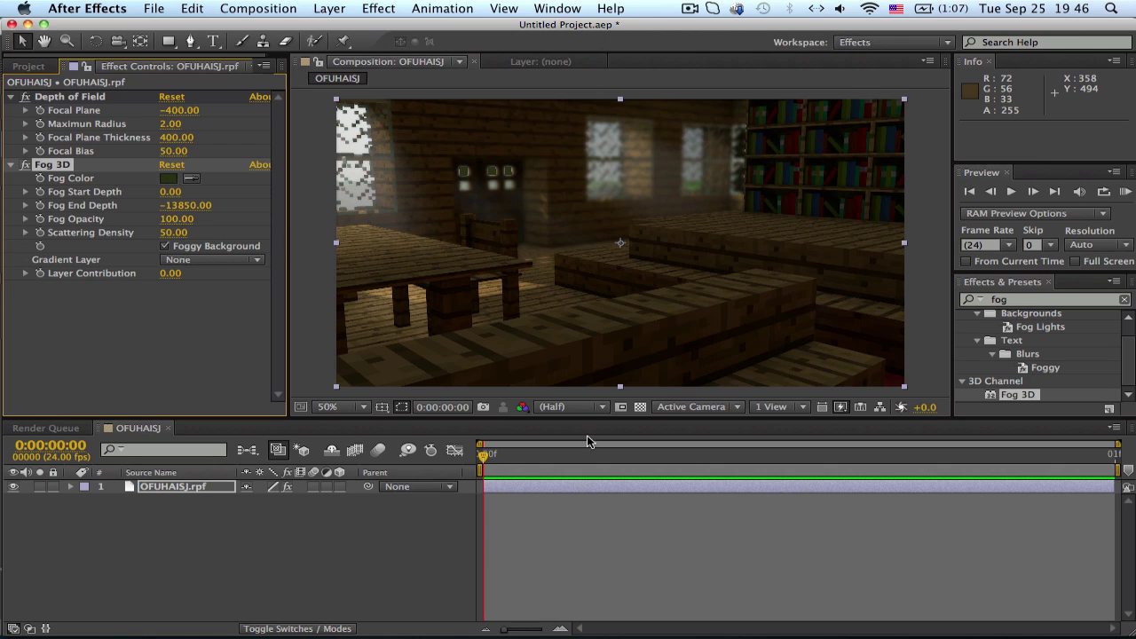
left_click(192, 179)
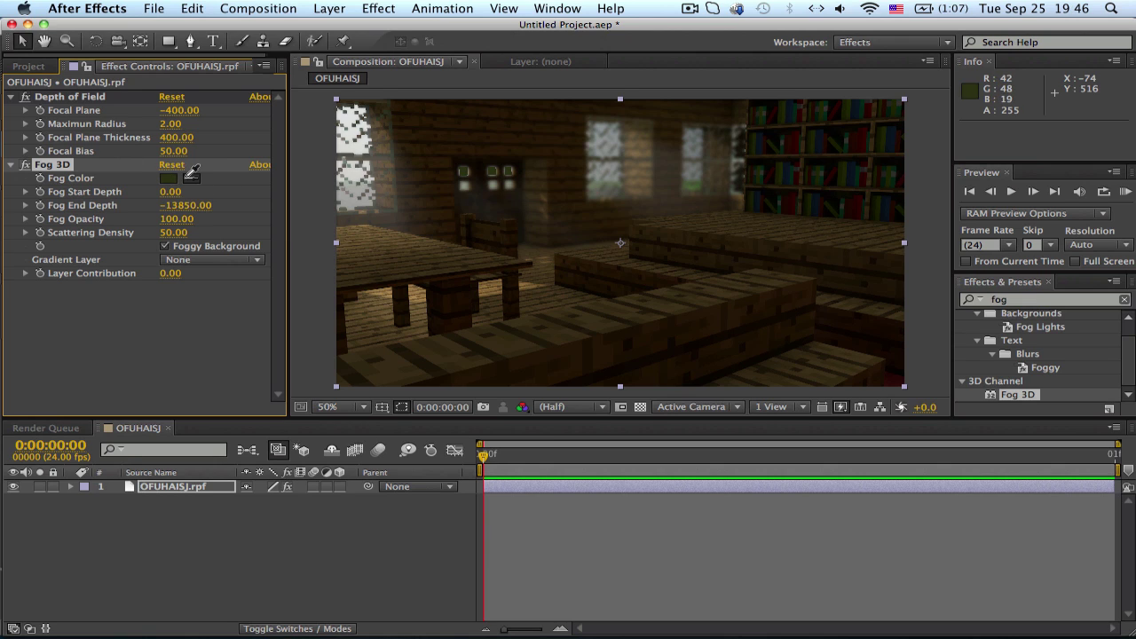
left_click(621, 130)
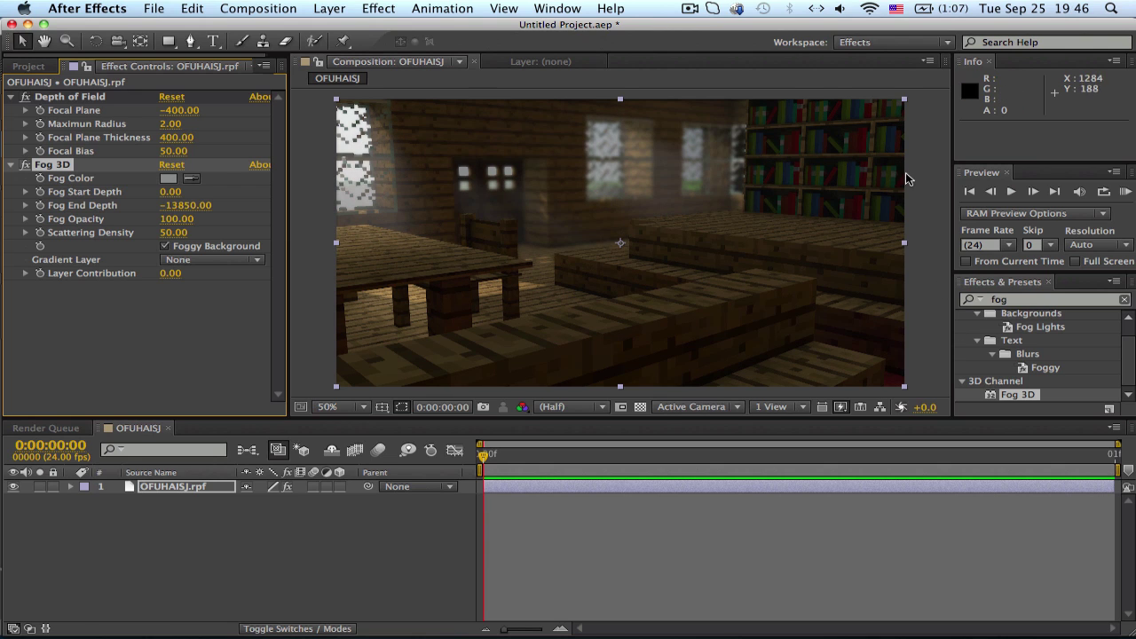
Find the Hue/Saturation effect and apply it to the OFUHAISJ.rpf layer
double_click(1035, 303)
key("BackSpace")
type("hur")
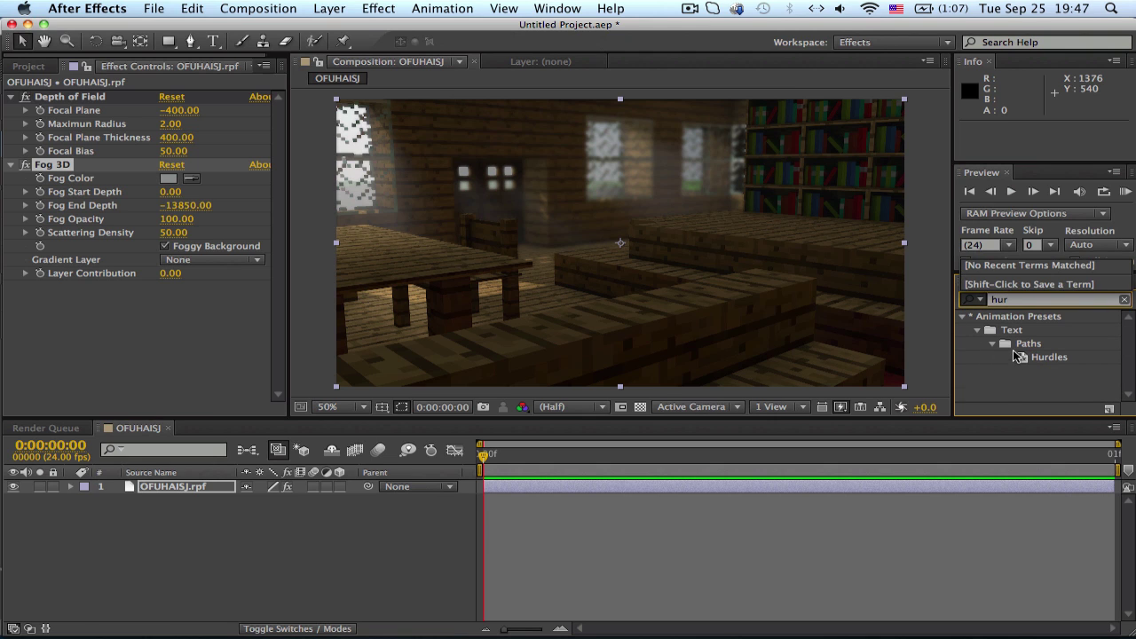
key("BackSpace")
type("e")
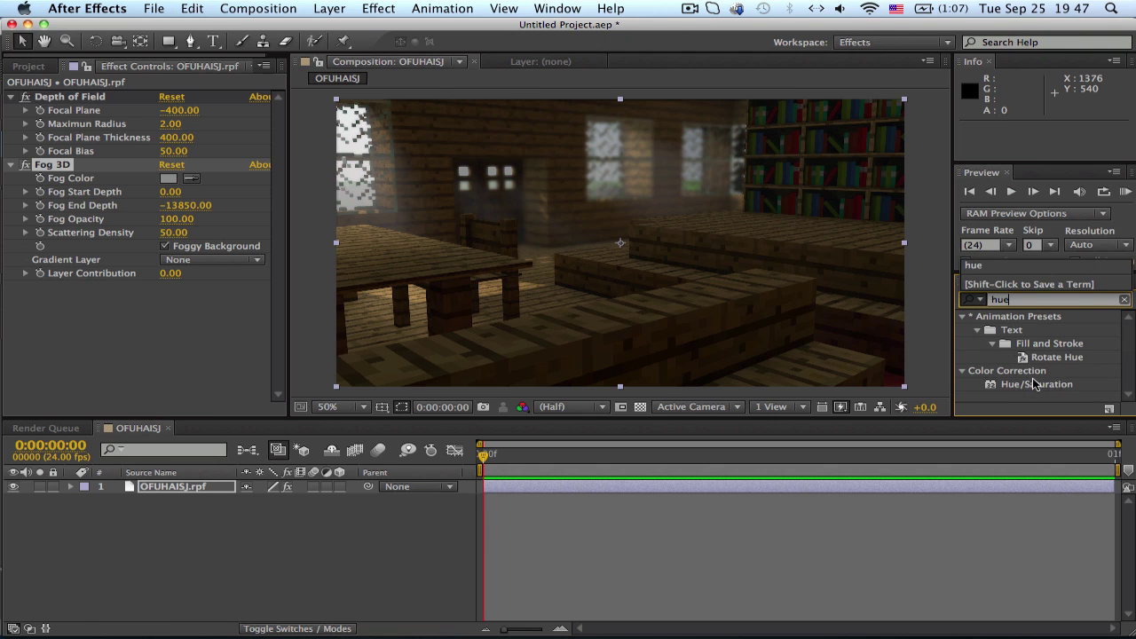
left_click_drag(1036, 384, 483, 209)
Set the Hue/Saturation effect's master saturation to -15 and master lightness to -13
scroll(201, 257, "down", 3)
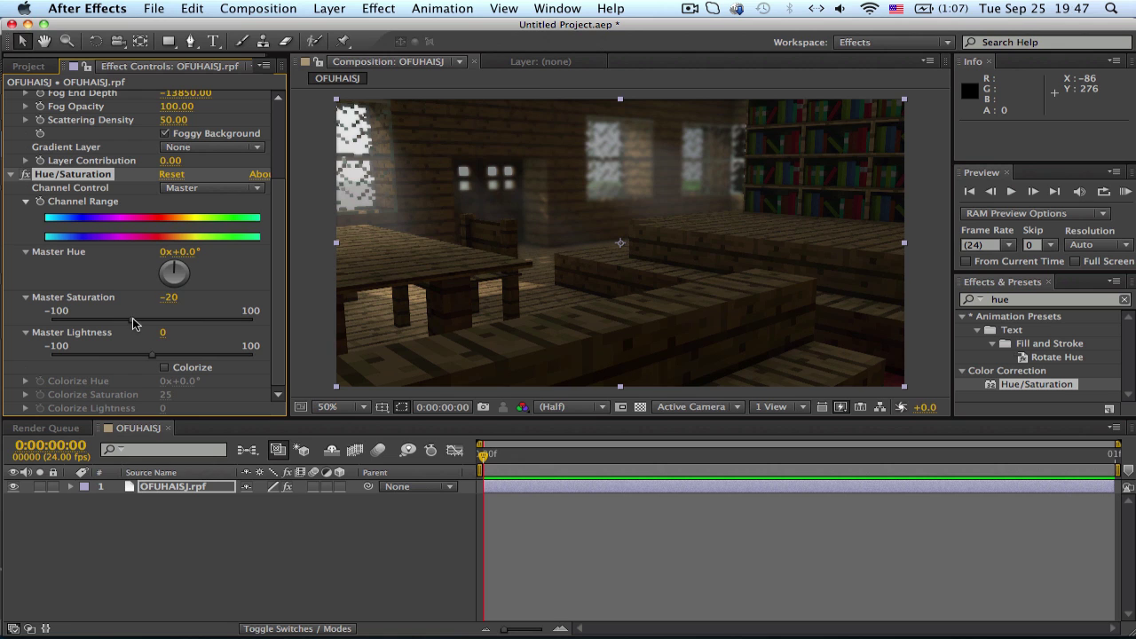
mouse_move(134, 325)
left_mouse_down()
mouse_move(57, 325)
mouse_move(131, 322)
left_mouse_up()
mouse_move(151, 354)
left_mouse_down()
mouse_move(128, 355)
mouse_move(140, 356)
left_mouse_up()
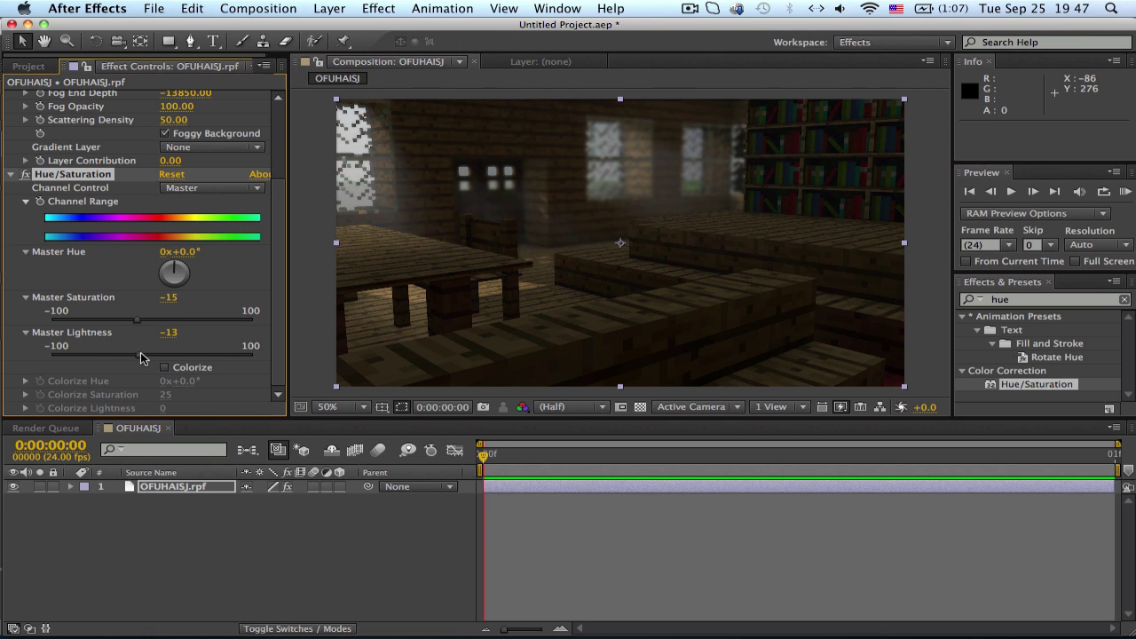
Apply the Brightness & Contrast effect to the layer with brightness 2 and contrast 1
left_click(1071, 305)
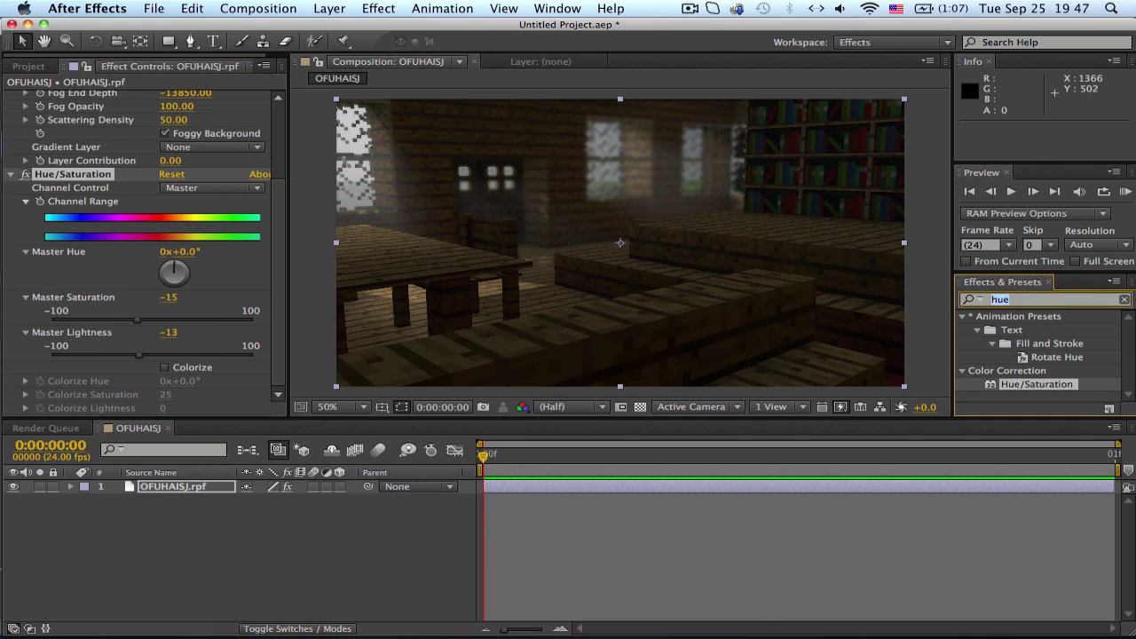
type("contrast")
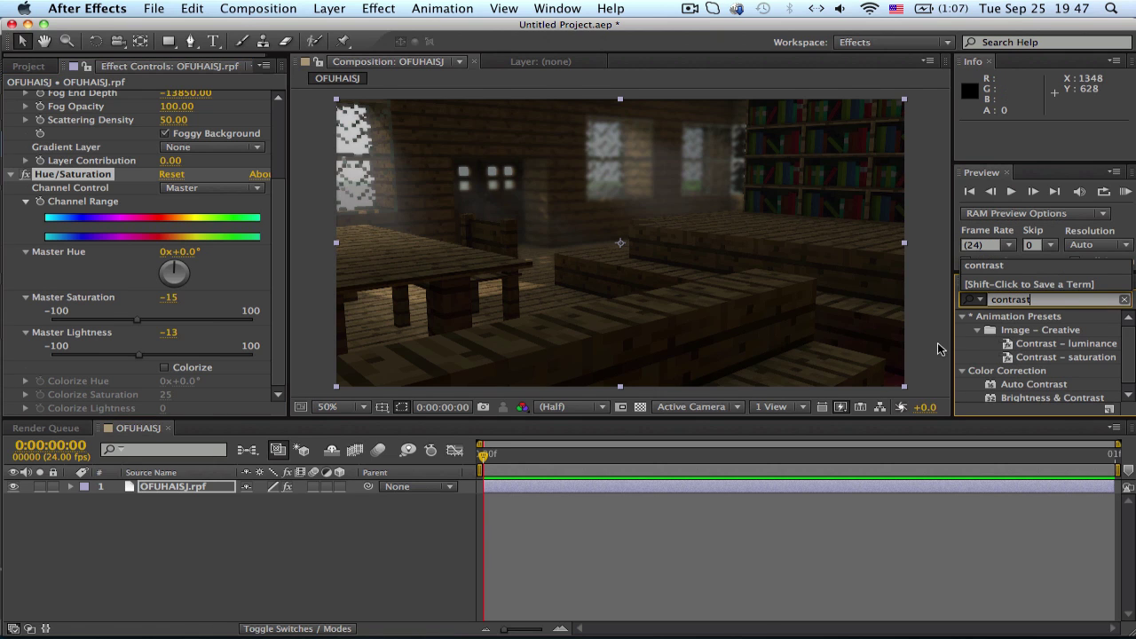
left_click(1054, 398)
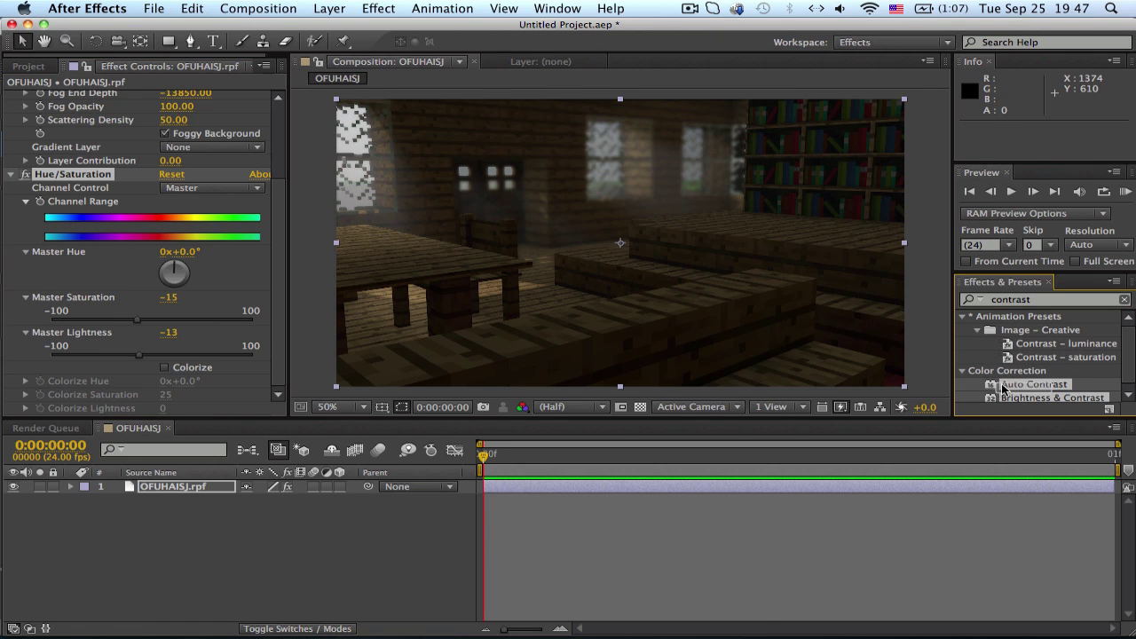
left_click_drag(697, 288, 697, 289)
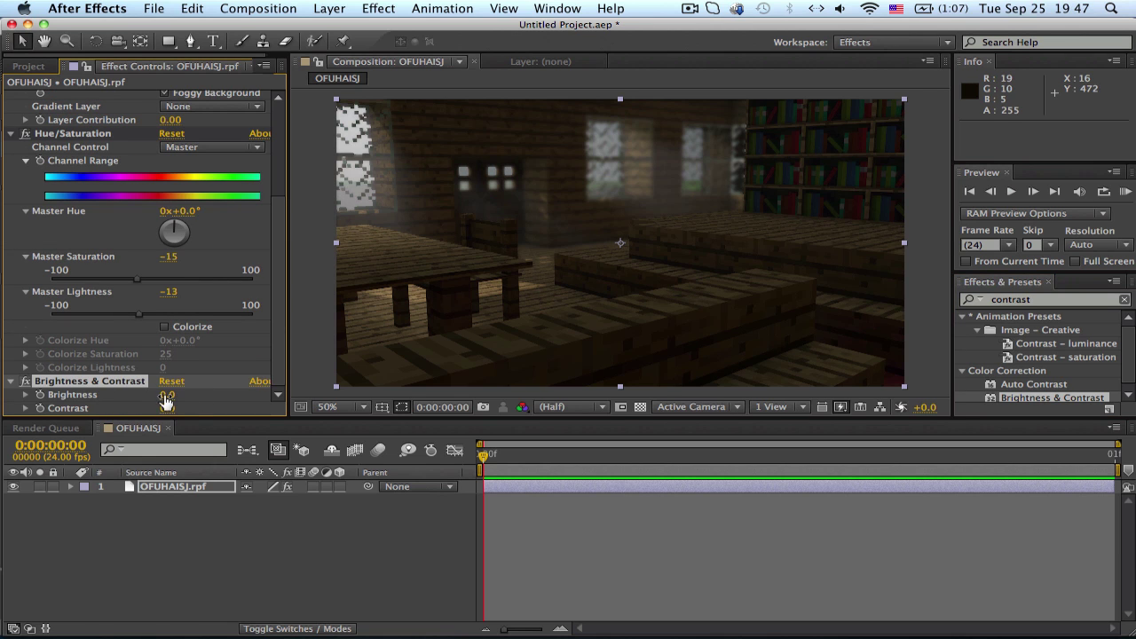
mouse_move(165, 394)
left_mouse_down()
mouse_move(176, 394)
mouse_move(155, 408)
mouse_move(166, 407)
left_mouse_up()
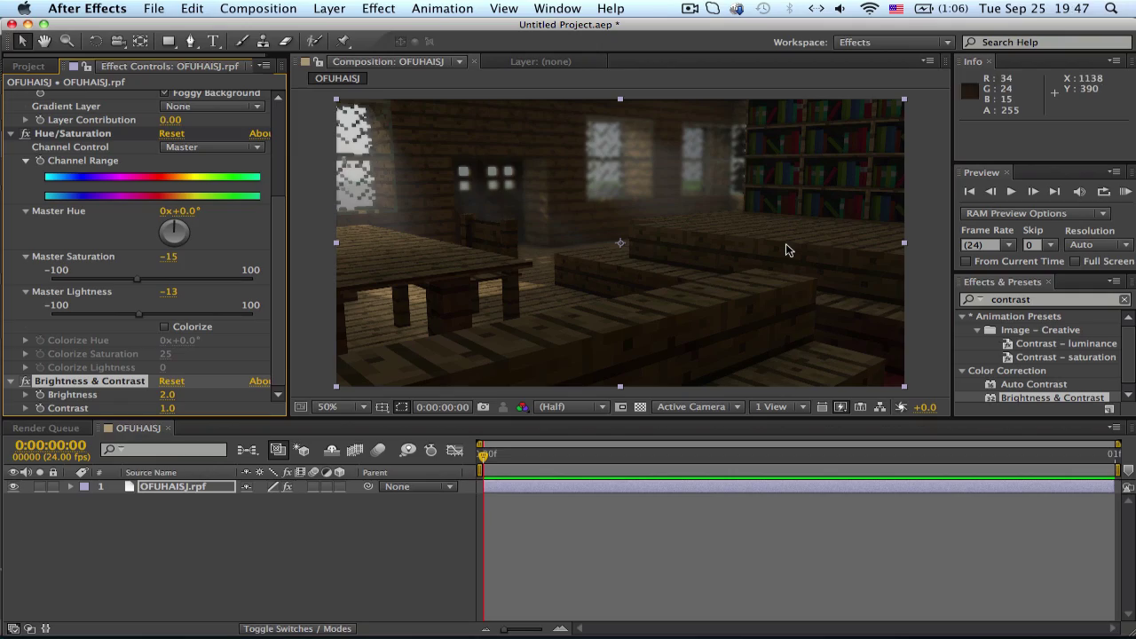
Open f0040.jpg from the desktop in Preview to examine the example render, and close it
key("F11")
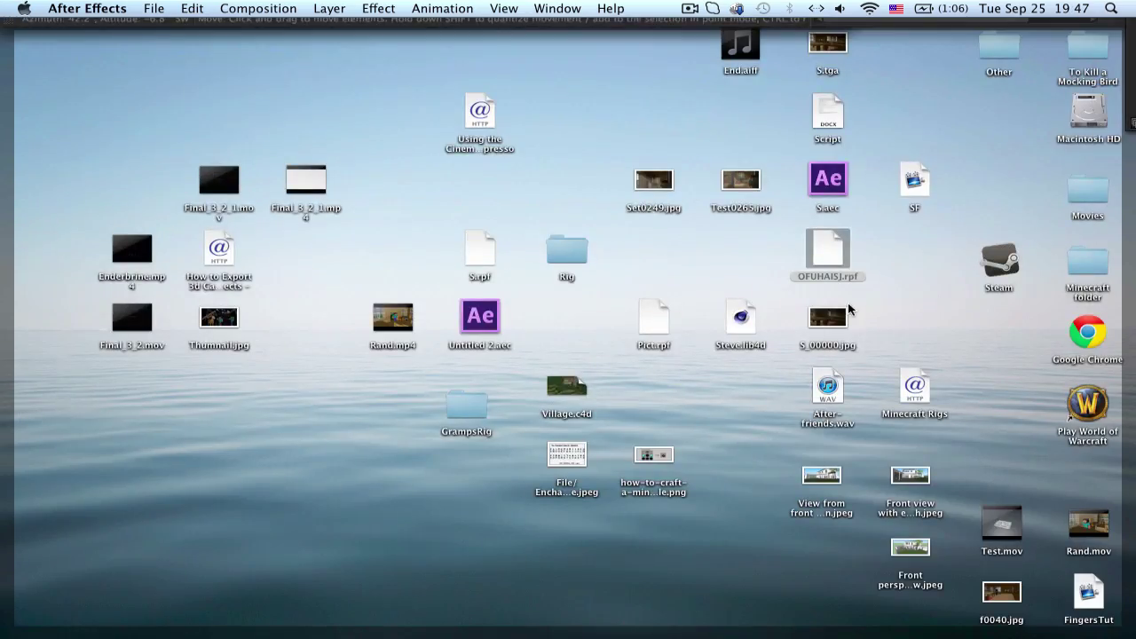
key("F11")
key("F9")
key("F11")
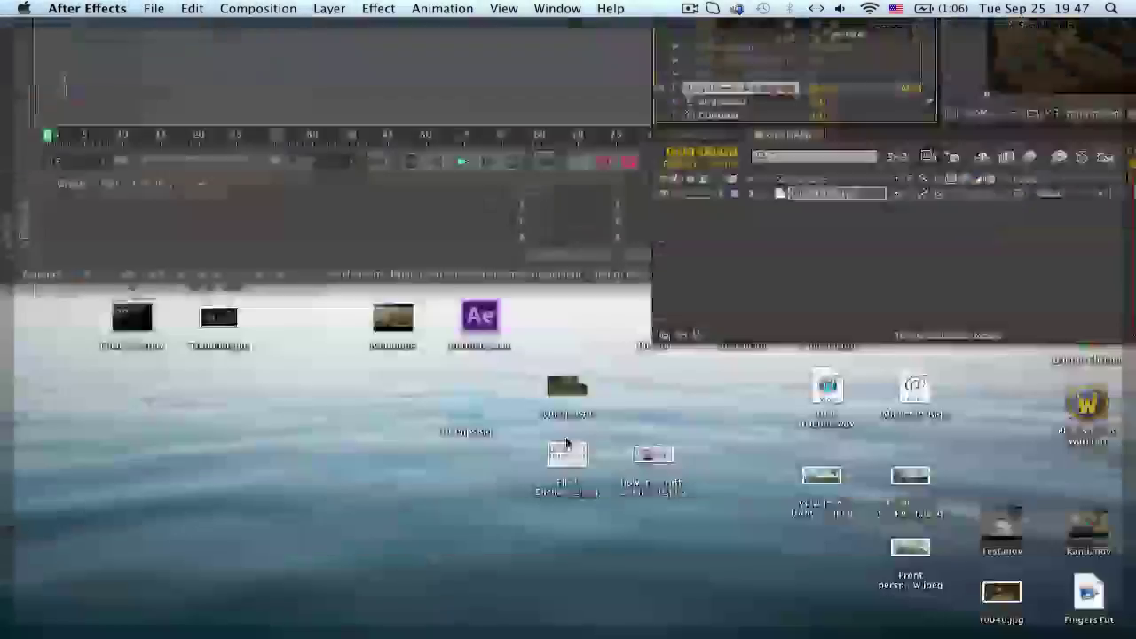
left_click(1003, 469)
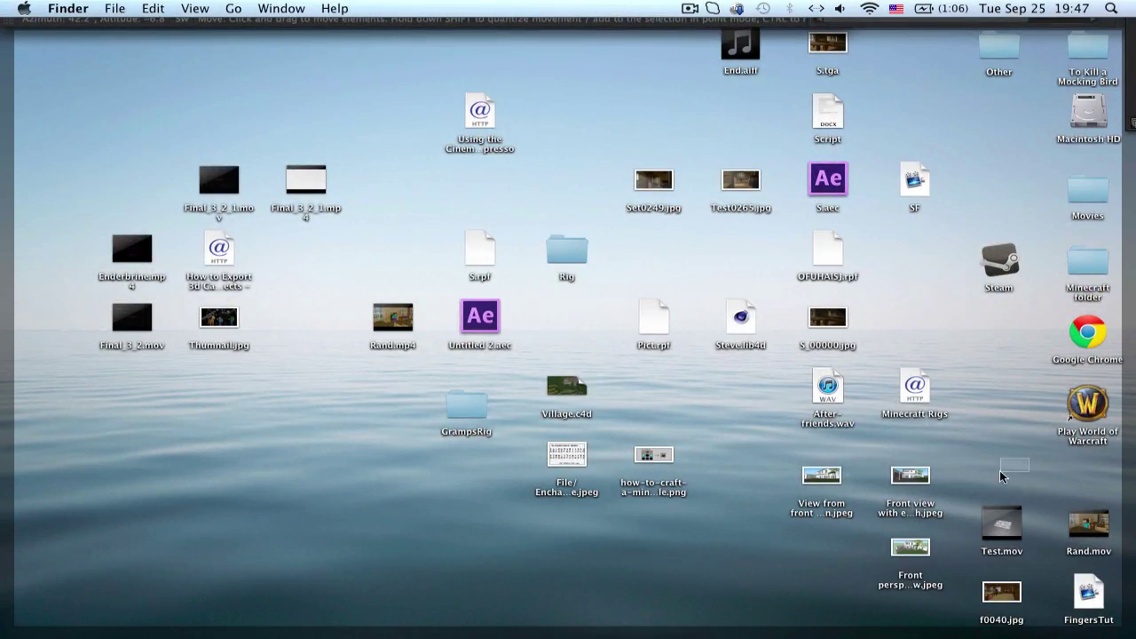
double_click(1001, 595)
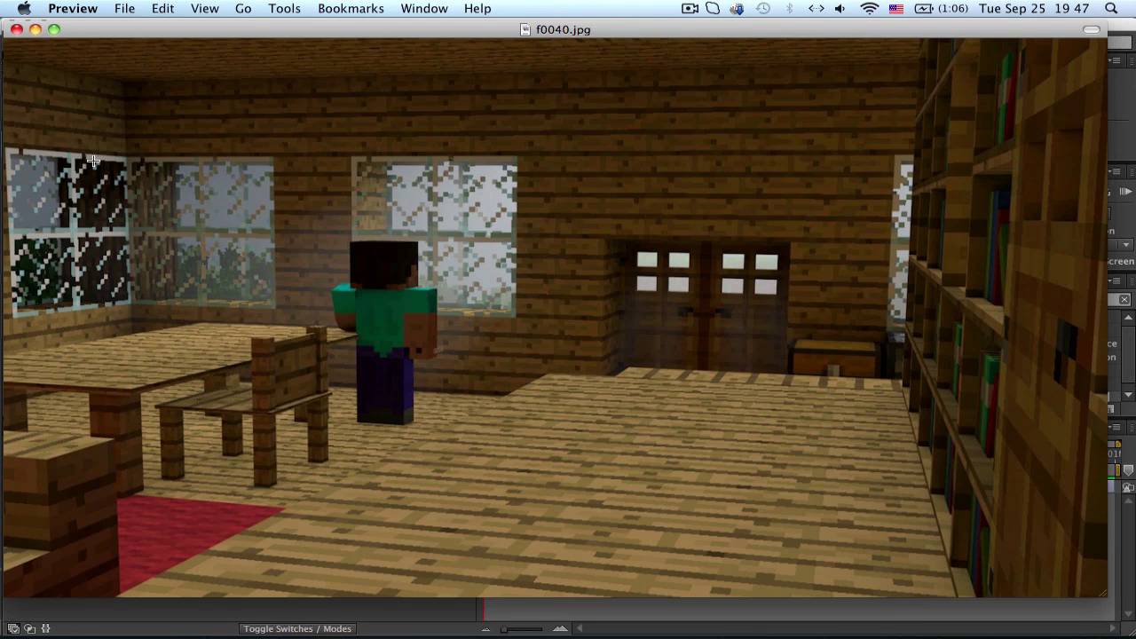
left_click(16, 30)
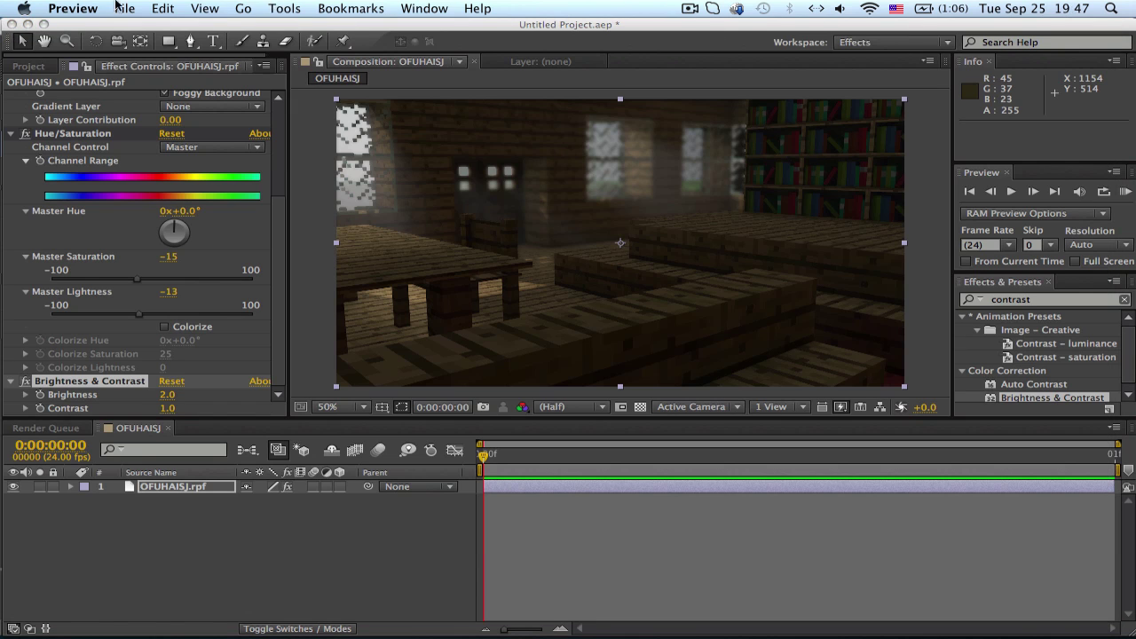
Review the OFUHAISJ composition's settings in After Effects, including its duration
left_click(271, 8)
left_click(218, 30)
left_click(261, 7)
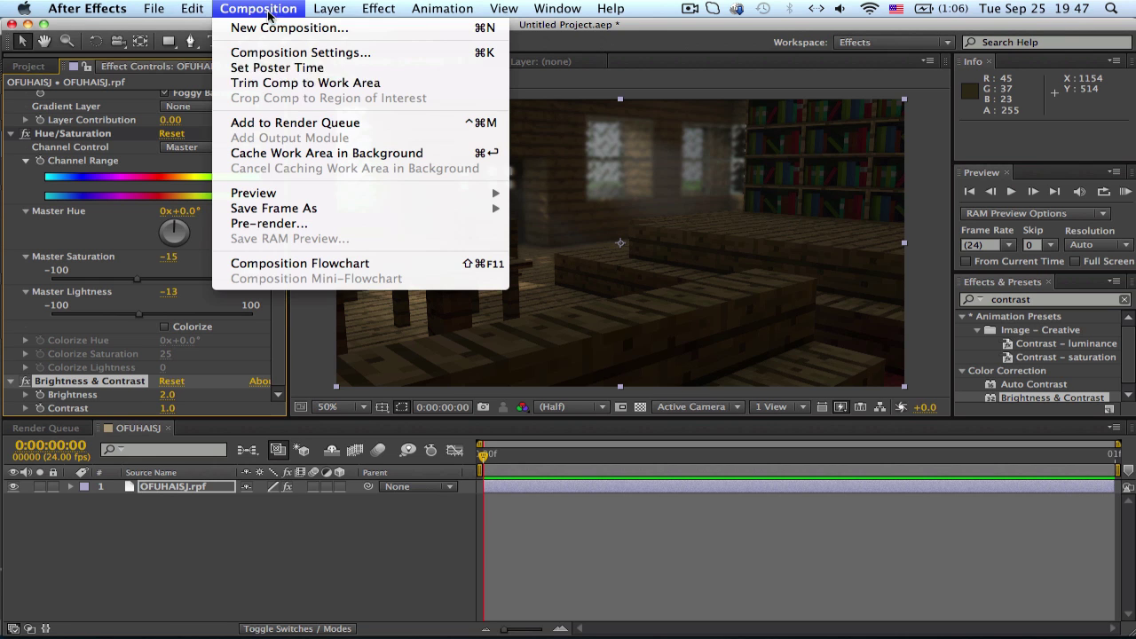
left_click(307, 56)
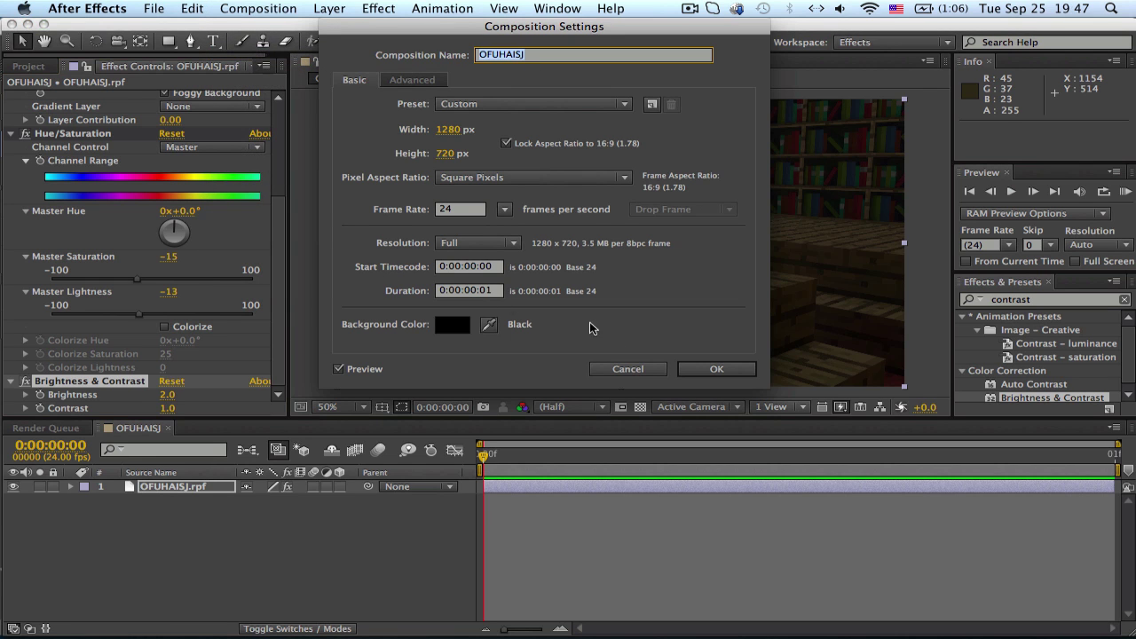
left_click(503, 284)
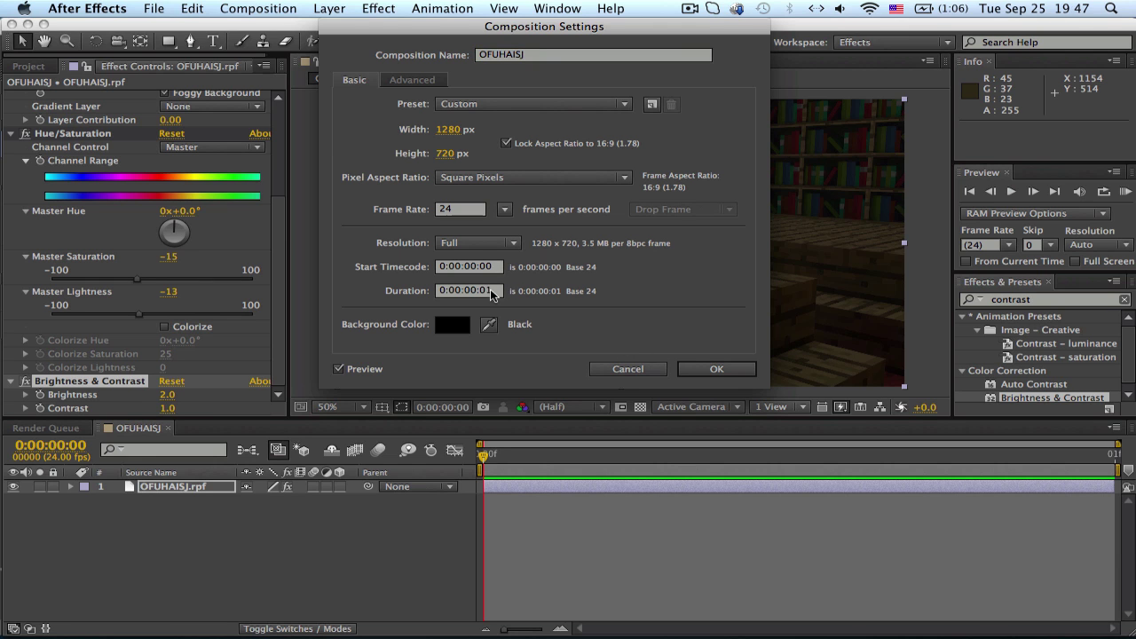
left_click(739, 371)
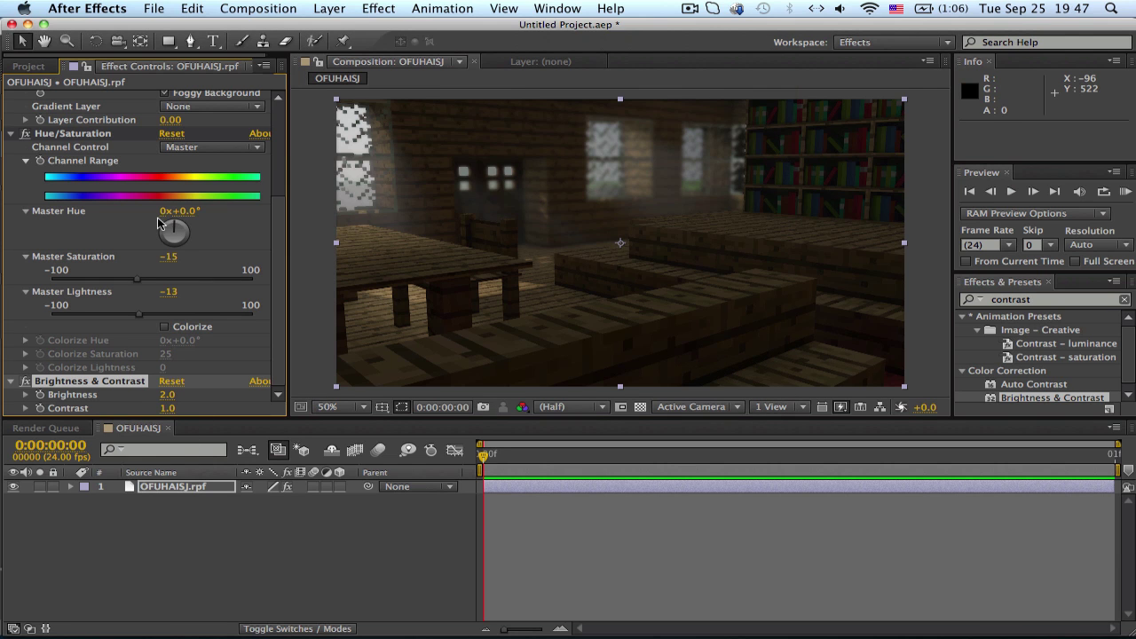
Queue the OFUHAISJ composition for output as a JPEG Sequence and render it
left_click(193, 8)
left_click(267, 119)
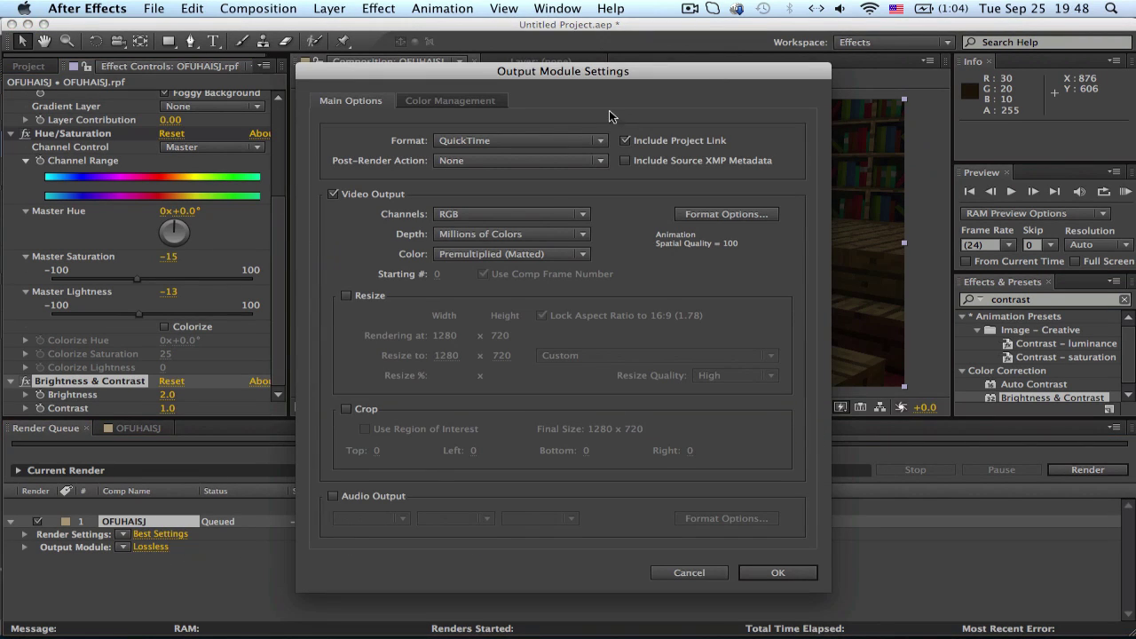
left_click(506, 142)
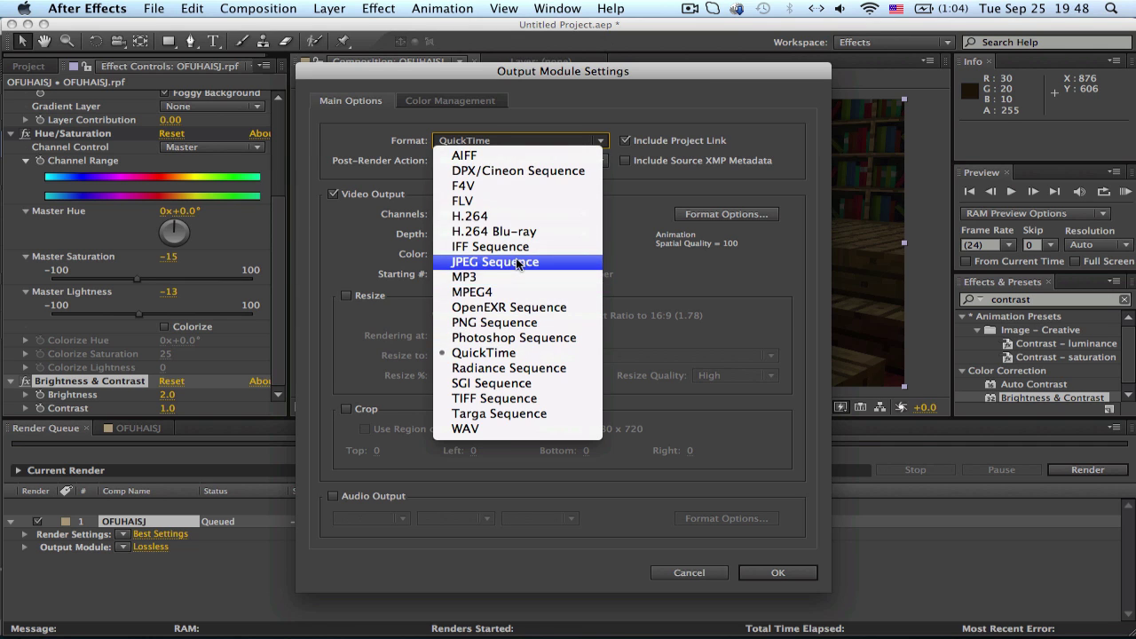
left_click(517, 264)
left_click(778, 572)
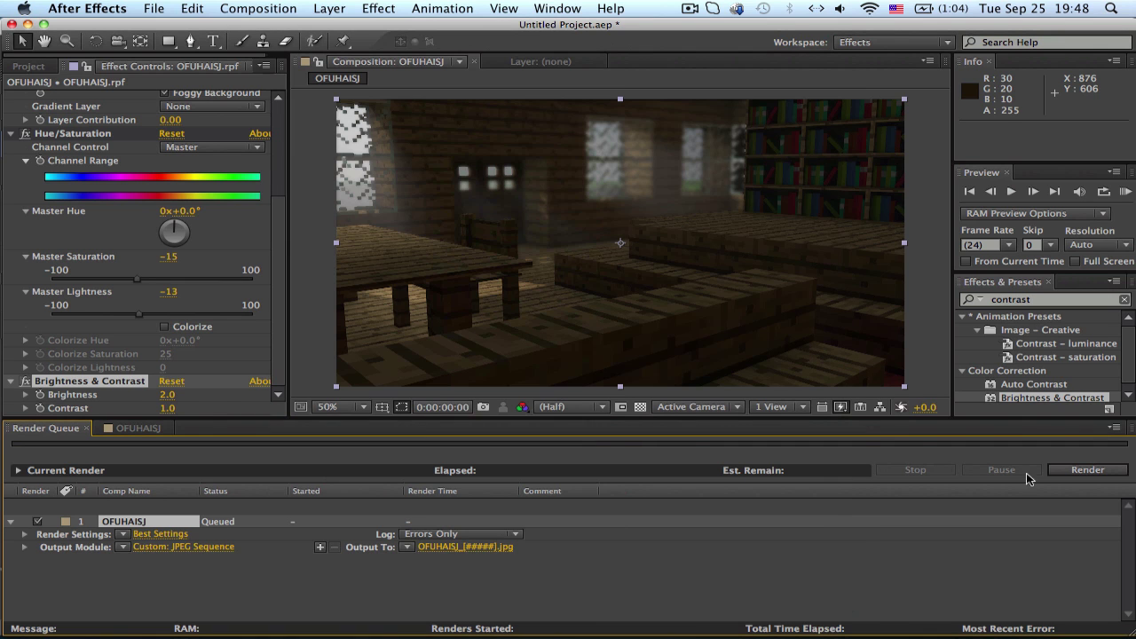
left_click(1108, 471)
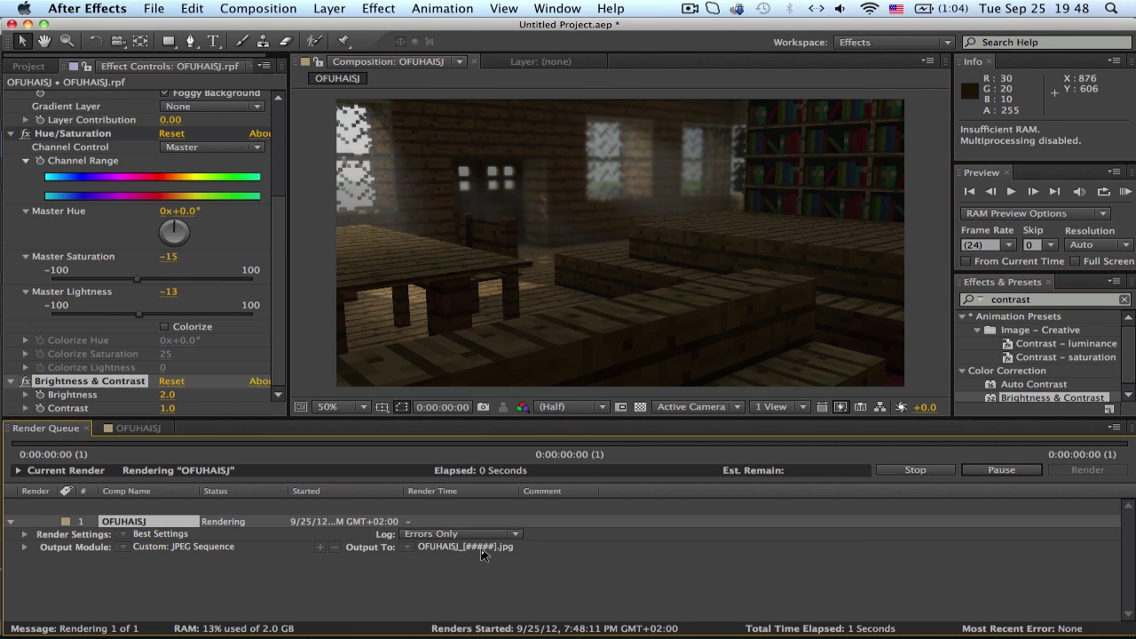
Move the rendered OFUHAISJ_00000.jpg aside on the desktop and send Set0249.jpg and Test0265.jpg to the trash
key("F11")
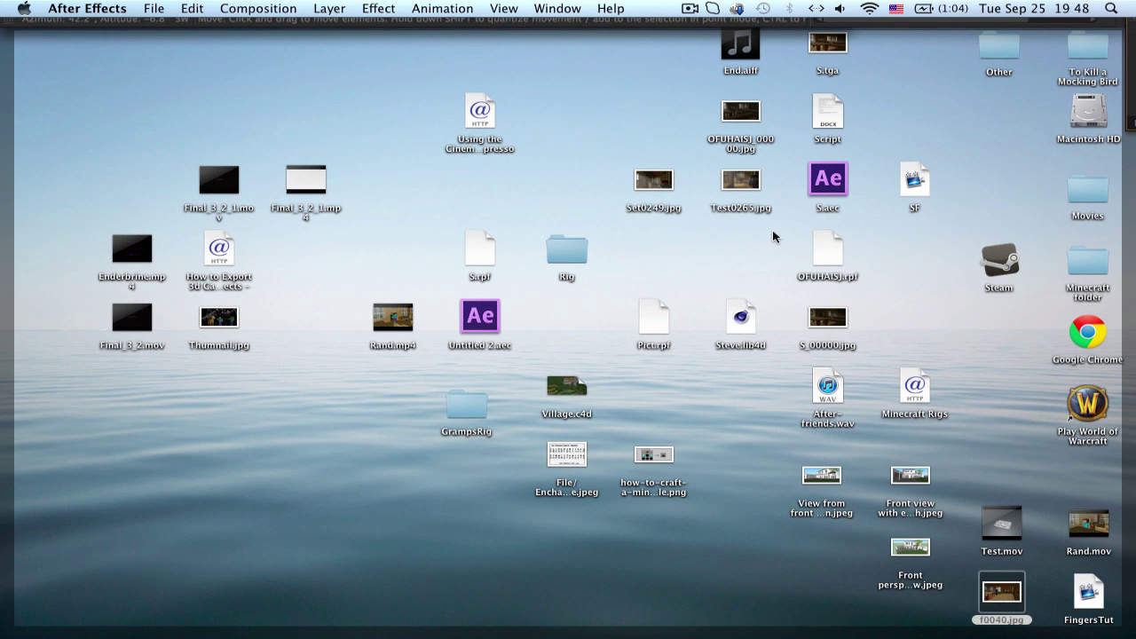
left_click_drag(765, 132, 331, 131)
left_click_drag(652, 115, 713, 221)
right_click(720, 195)
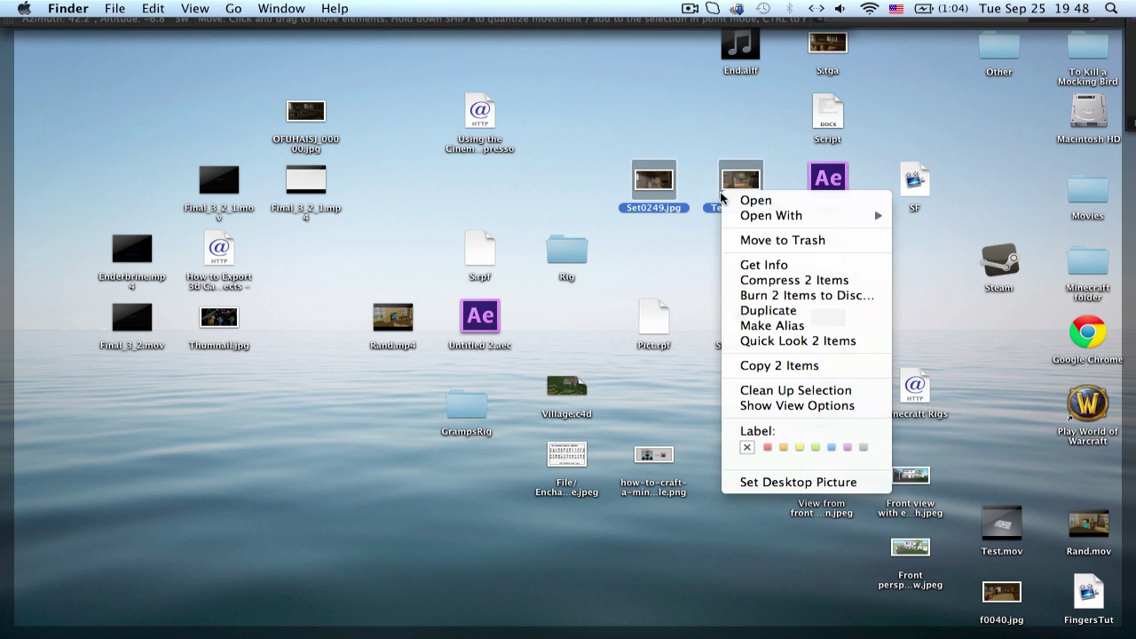
left_click(753, 238)
Open the rendered OFUHAISJ_00000.jpg in Preview to examine the final image, and close it
double_click(322, 116)
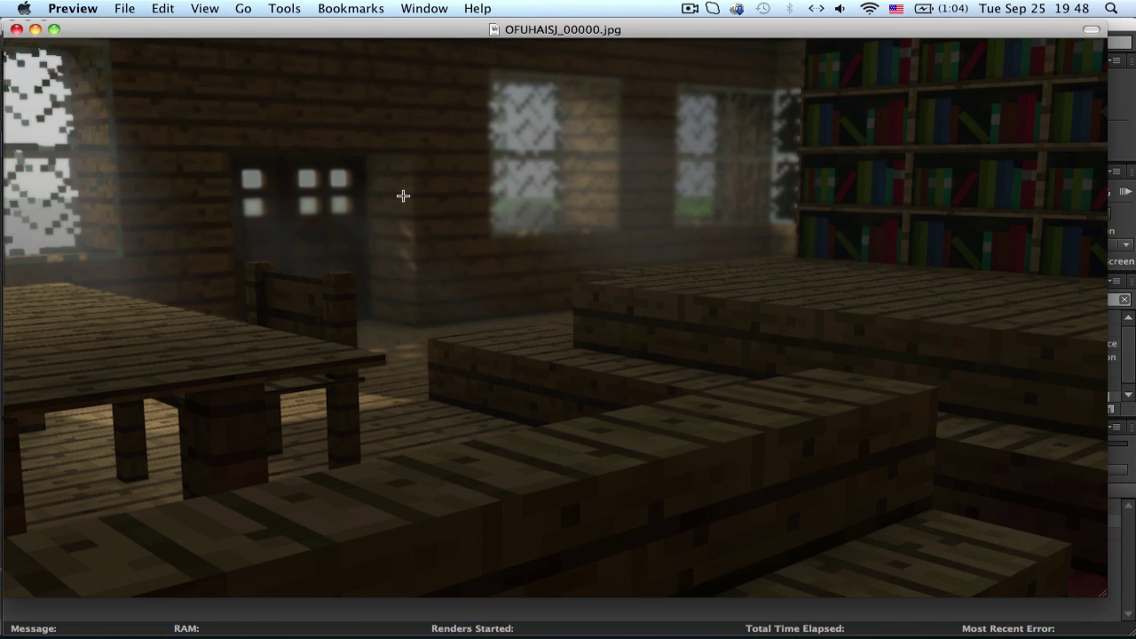
left_click(16, 30)
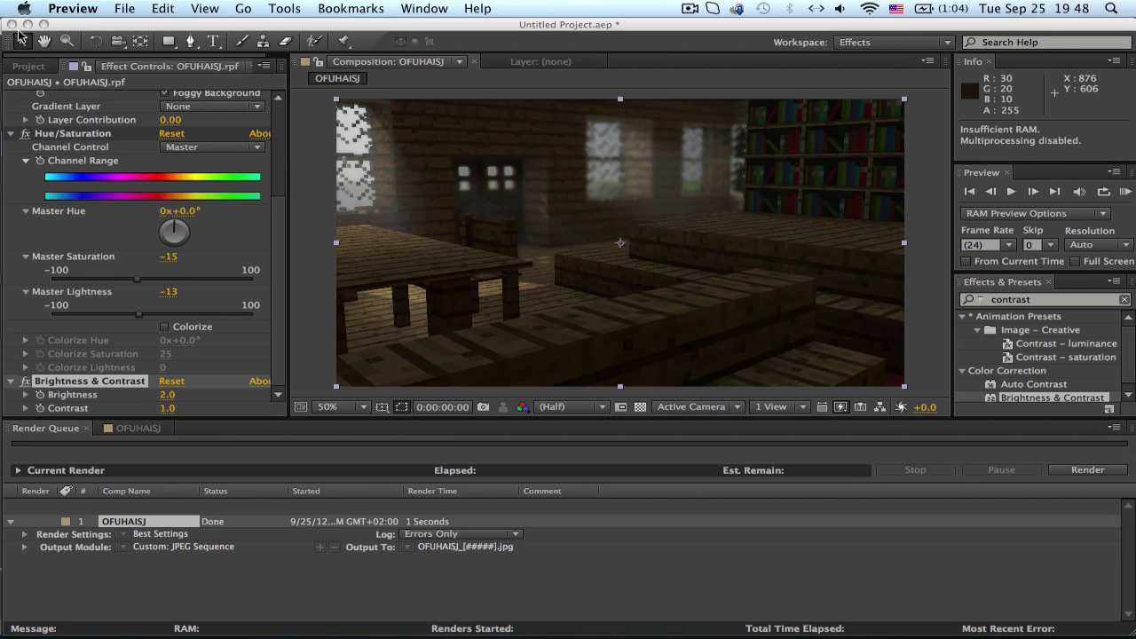
key("F3")
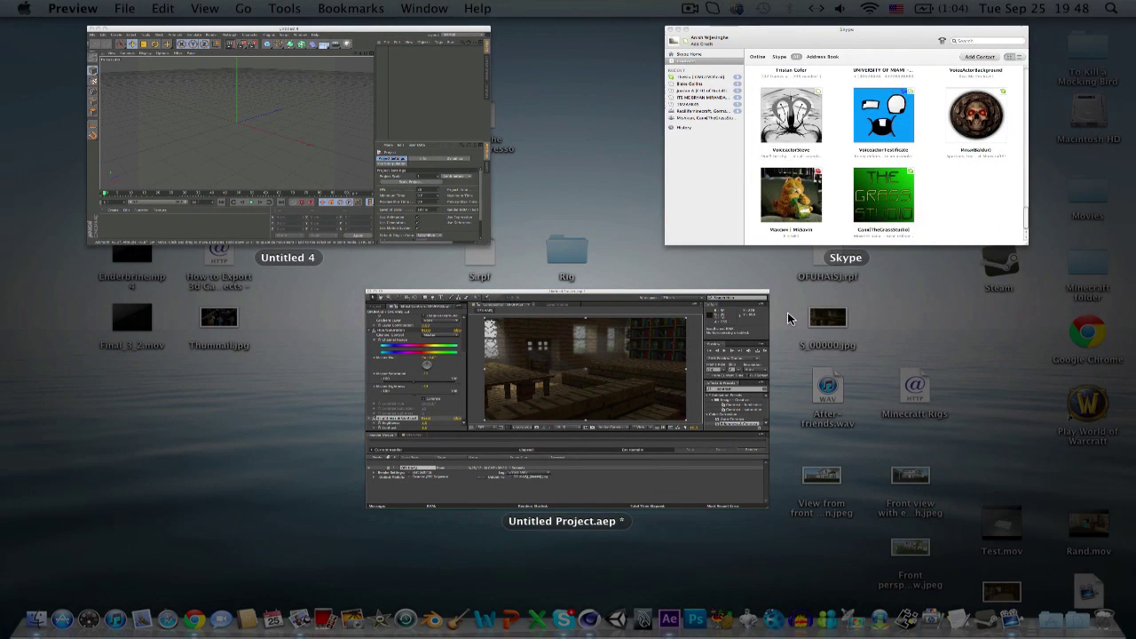
left_click(654, 48)
key("F3")
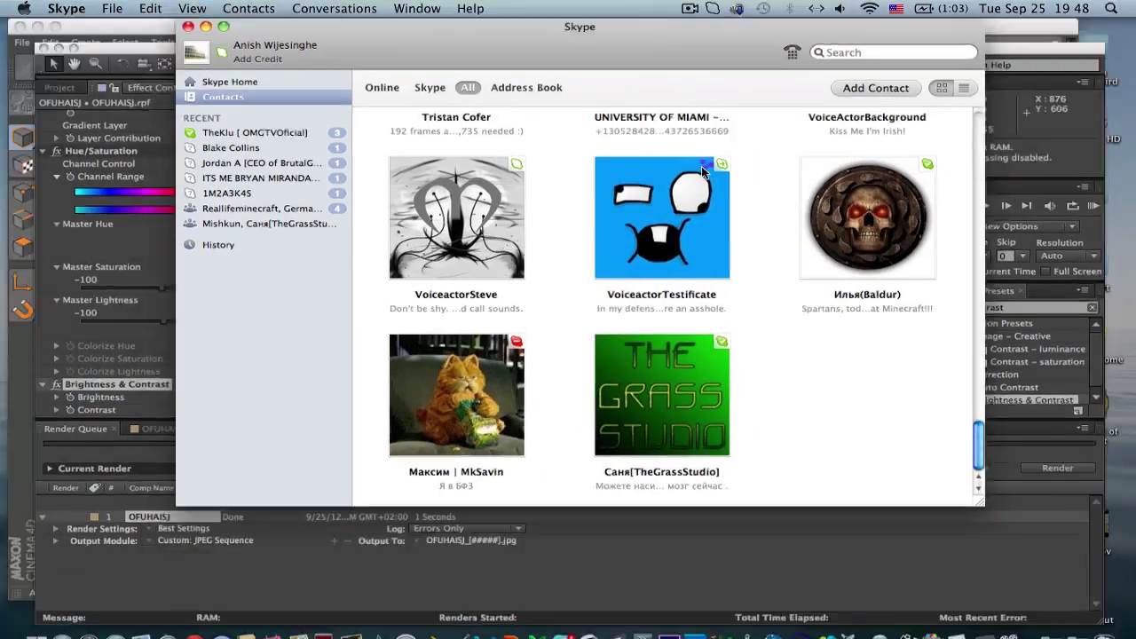
left_click(498, 479)
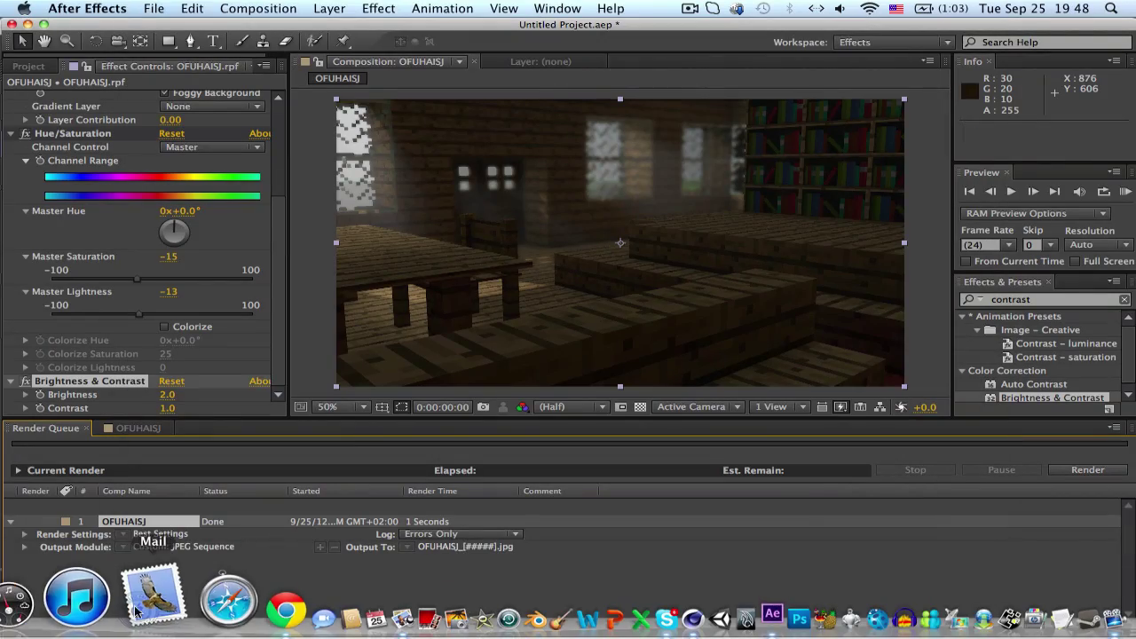